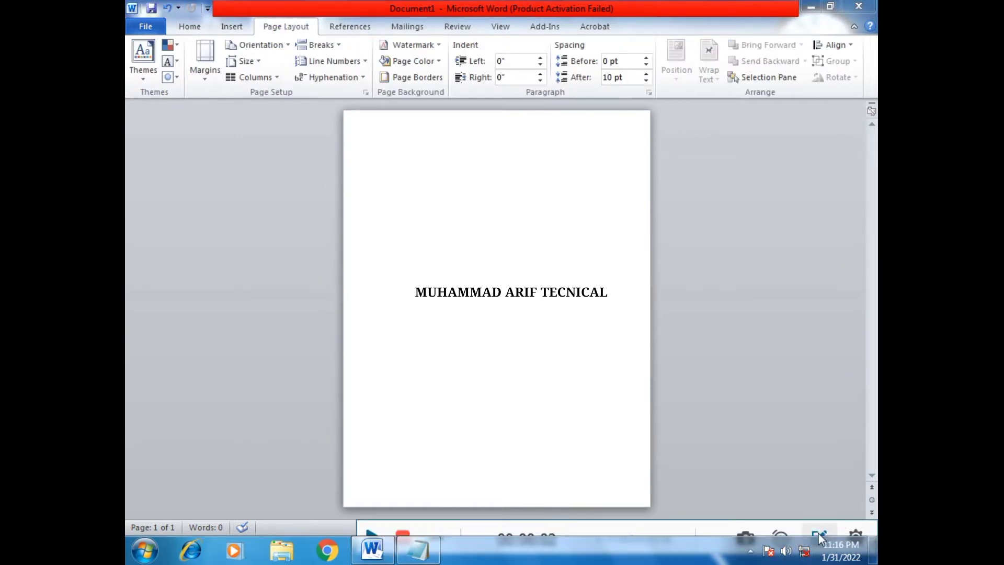
# - Operate several controls in the Word window before switching away from it
pyautogui.click(817, 532)
pyautogui.click(394, 464)
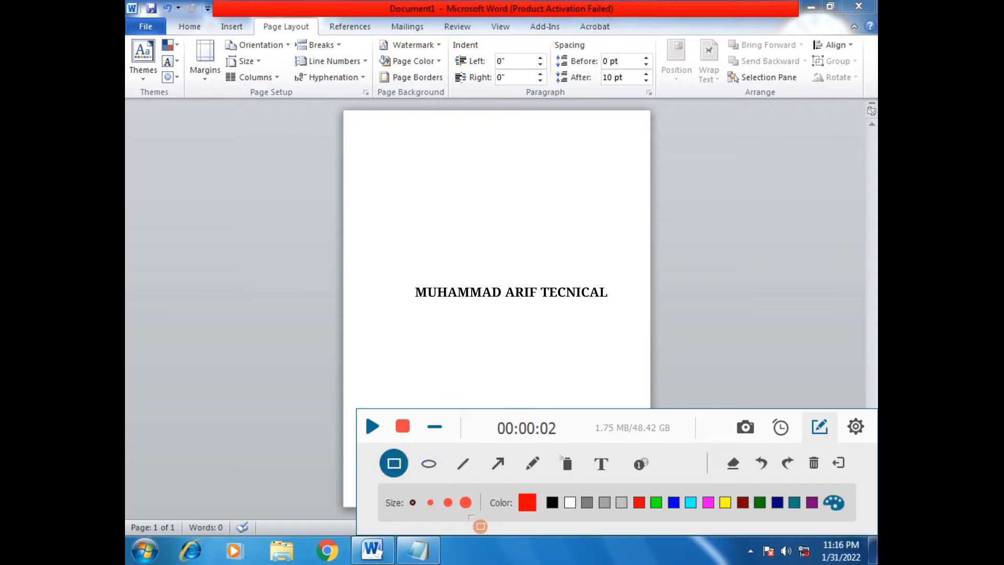
pyautogui.click(448, 502)
pyautogui.moveTo(235, 16)
pyautogui.mouseDown()
pyautogui.moveTo(405, 53)
pyautogui.moveTo(638, 49)
pyautogui.mouseUp()
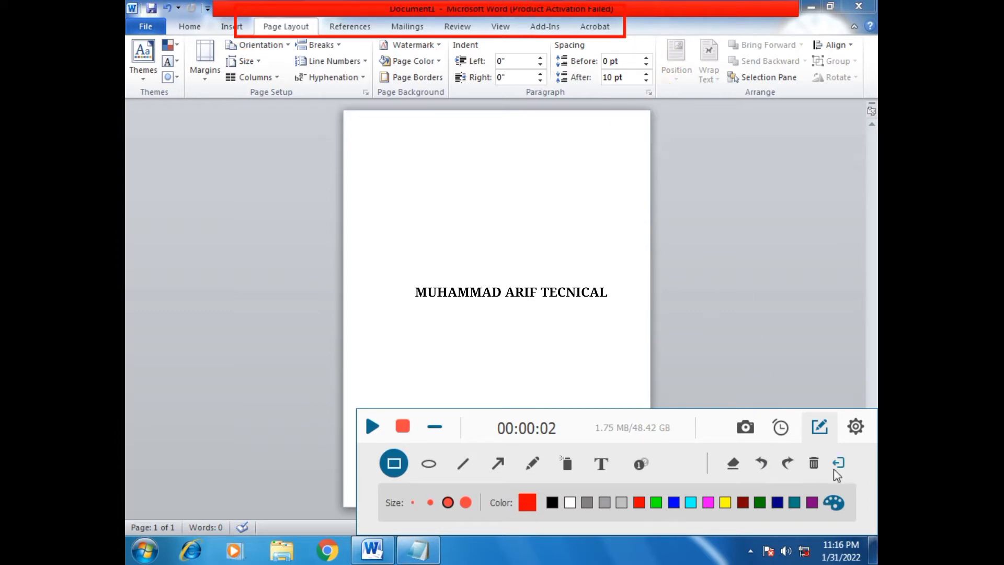
pyautogui.click(814, 464)
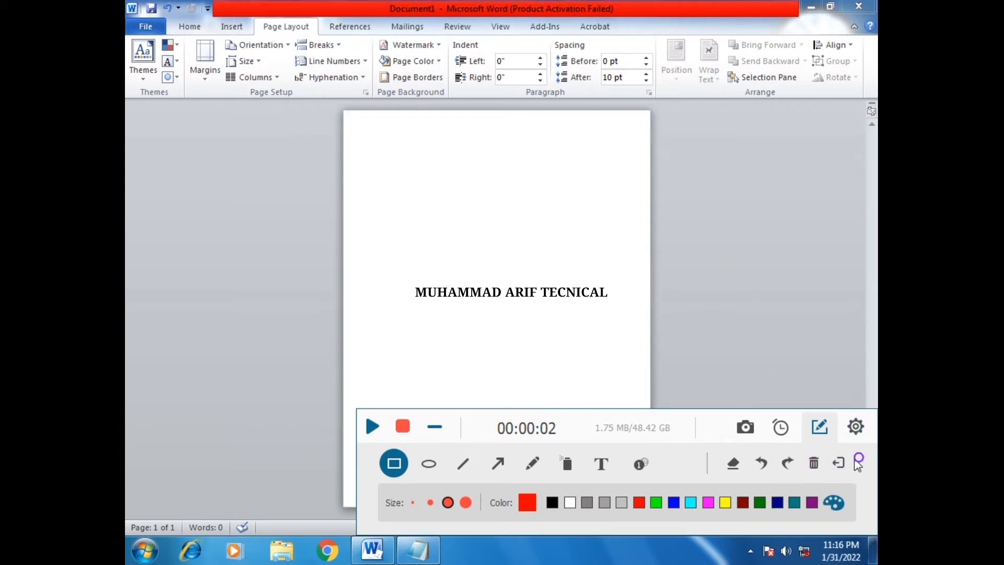
pyautogui.click(838, 462)
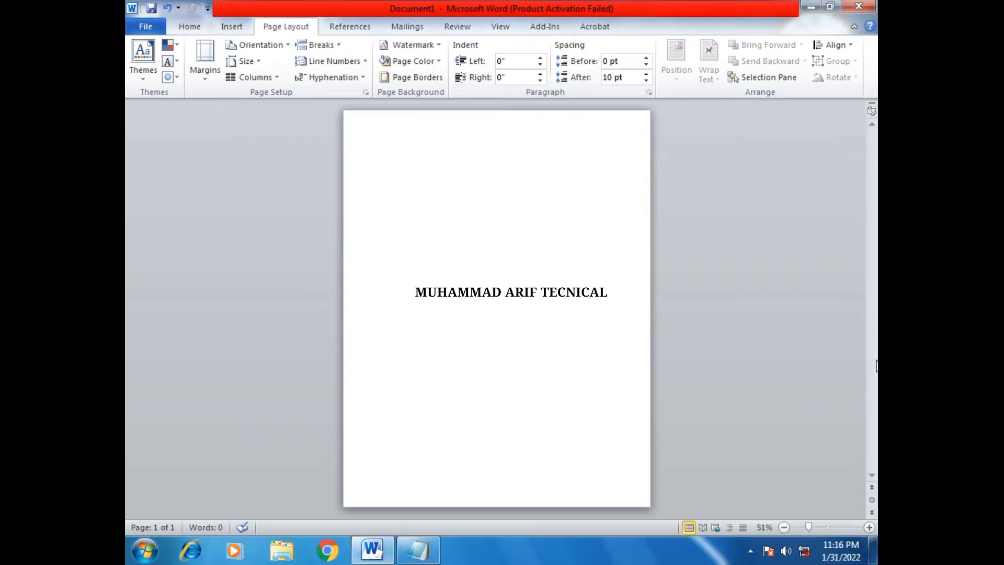
# - Minimise Word and bring the Notepad topic list up maximised
pyautogui.click(811, 6)
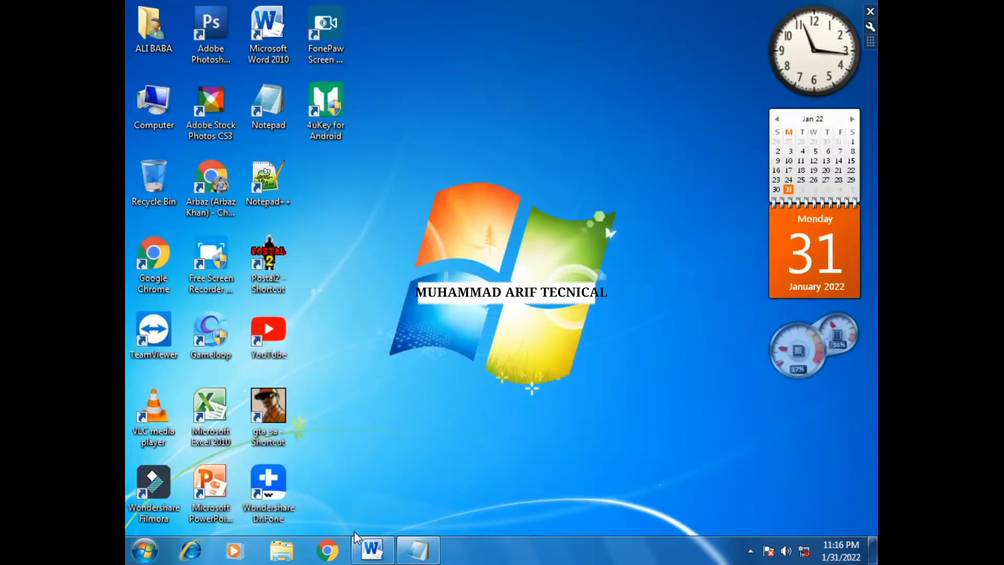
pyautogui.click(422, 550)
pyautogui.click(563, 173)
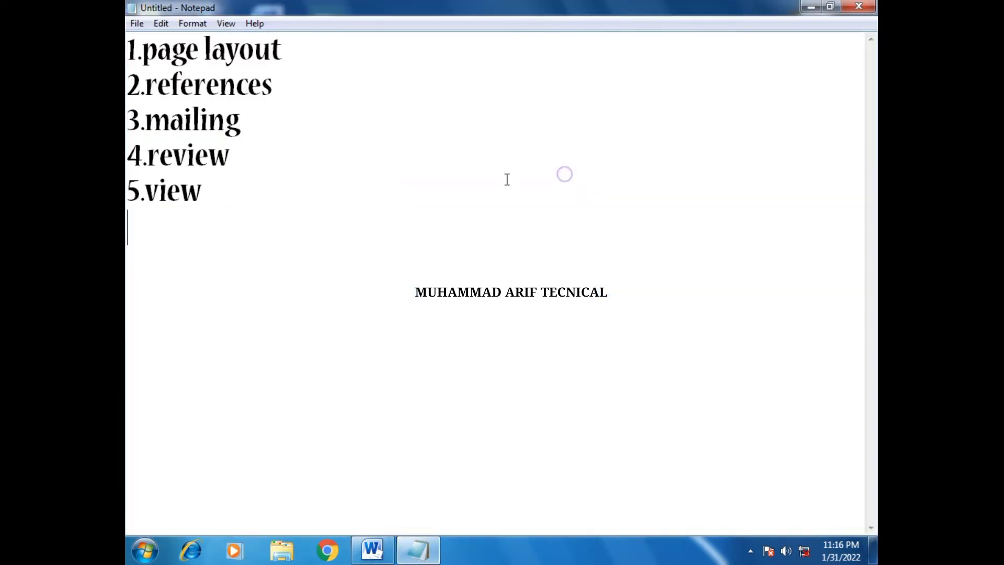
# - Highlight the Page Layout, References, Mailings, Review and View items in turn, then minimise Notepad
pyautogui.moveTo(297, 50); pyautogui.dragTo(129, 55)
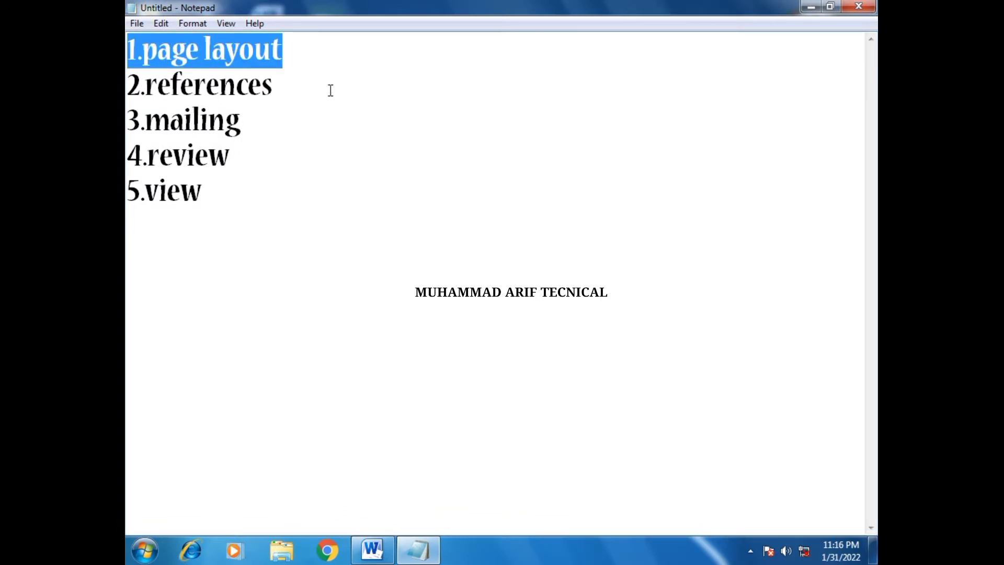
pyautogui.moveTo(309, 95); pyautogui.dragTo(126, 92)
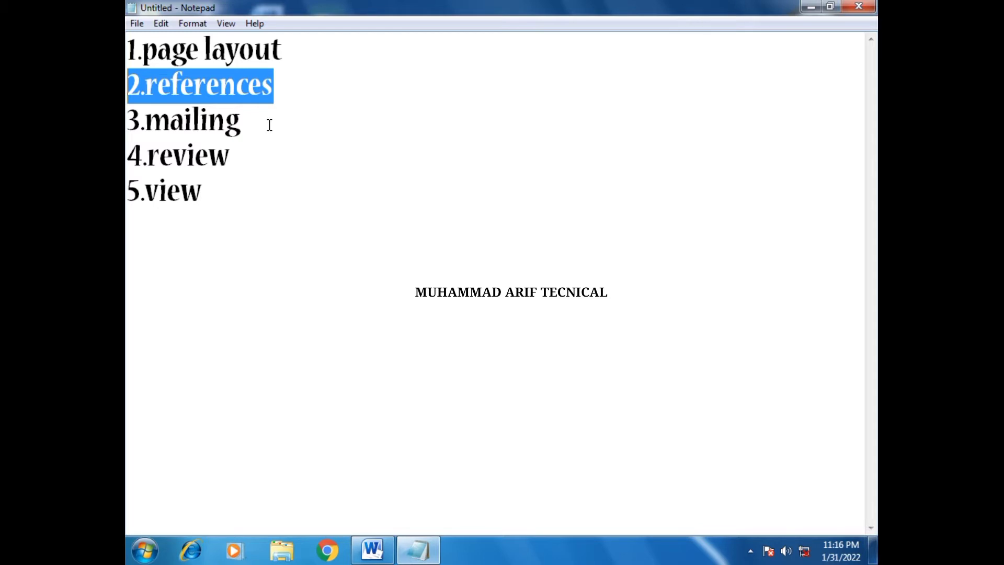
pyautogui.moveTo(270, 124); pyautogui.dragTo(126, 133)
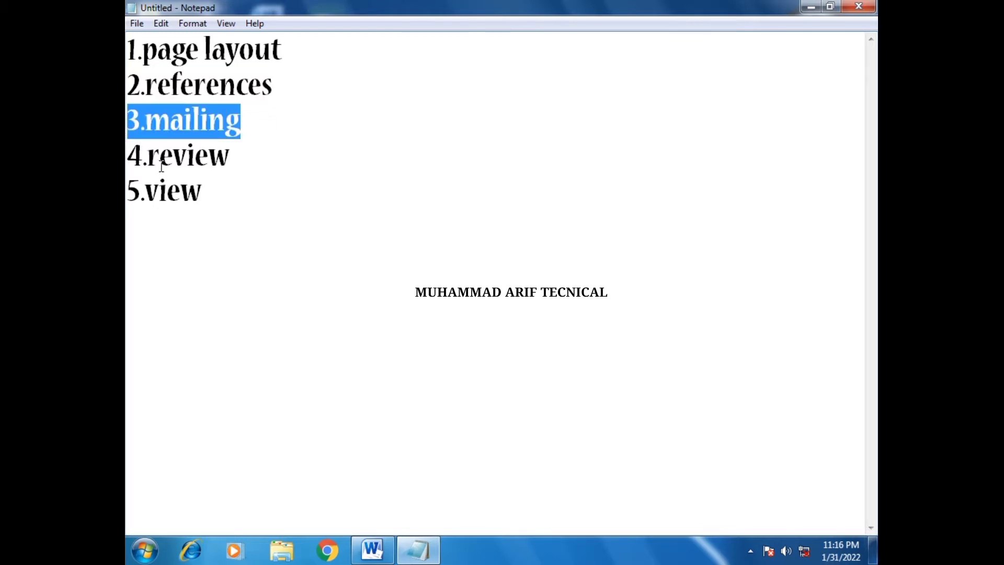
pyautogui.moveTo(237, 161); pyautogui.dragTo(127, 179)
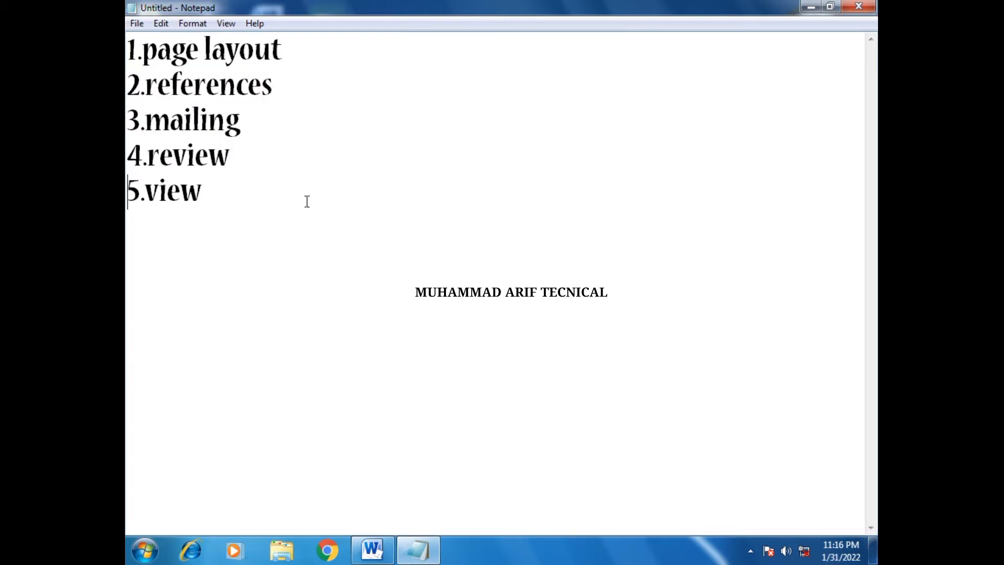
pyautogui.moveTo(275, 197); pyautogui.dragTo(128, 212)
pyautogui.click(337, 227)
pyautogui.click(810, 6)
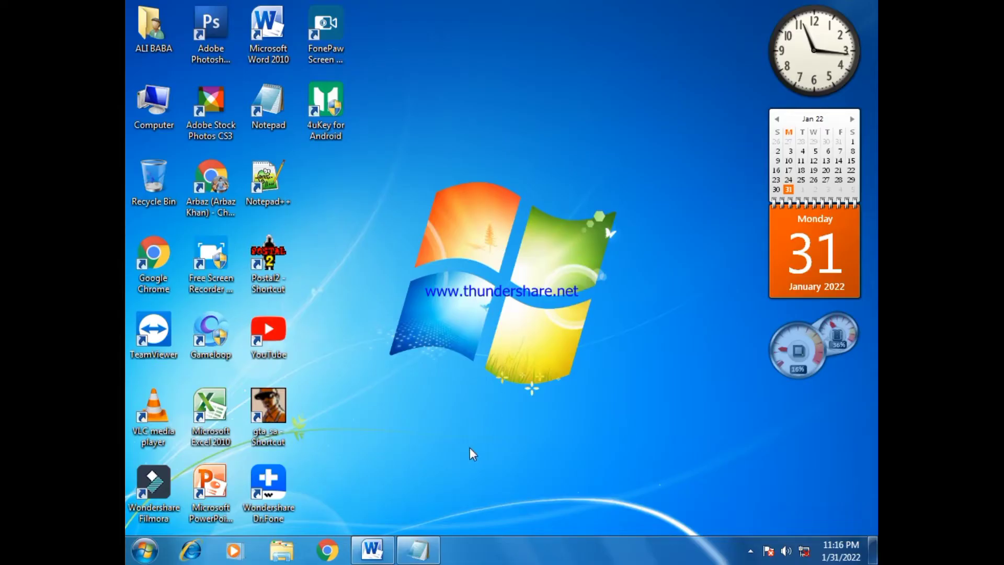
# - Close Word without saving, relaunch it with WINWORD from Run, and dismiss the activation notice
pyautogui.click(372, 550)
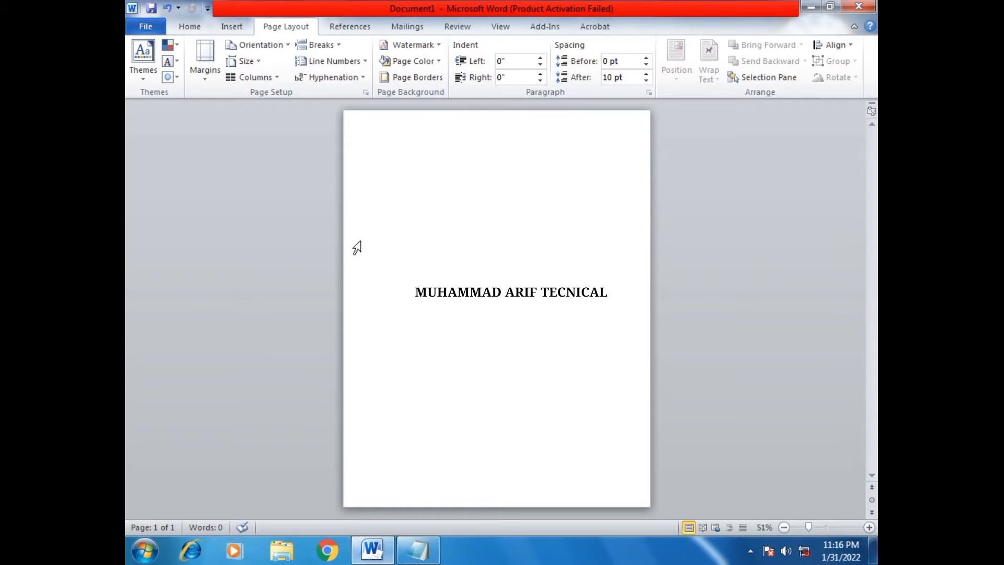
pyautogui.click(871, 6)
pyautogui.click(507, 299)
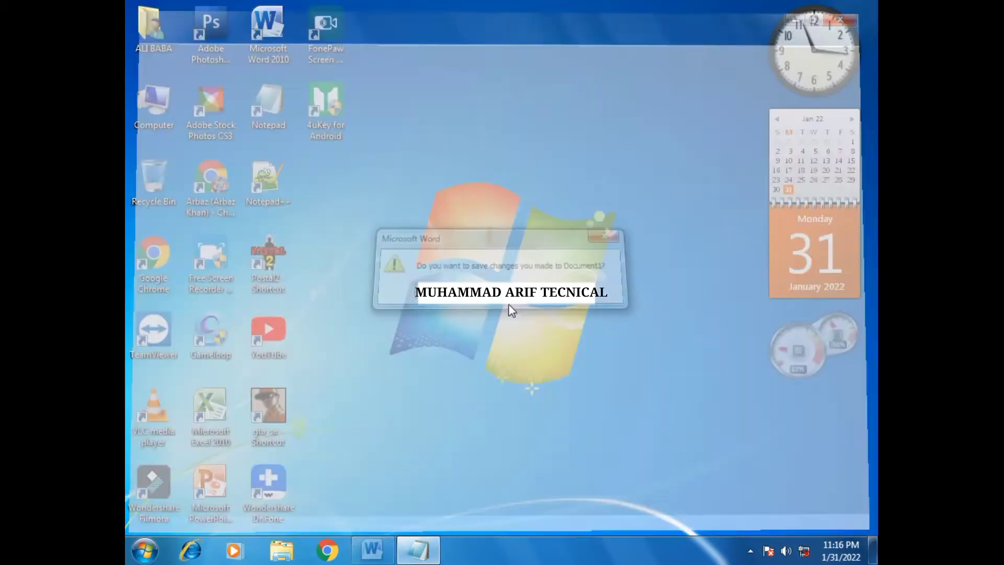
pyautogui.press('super+r')
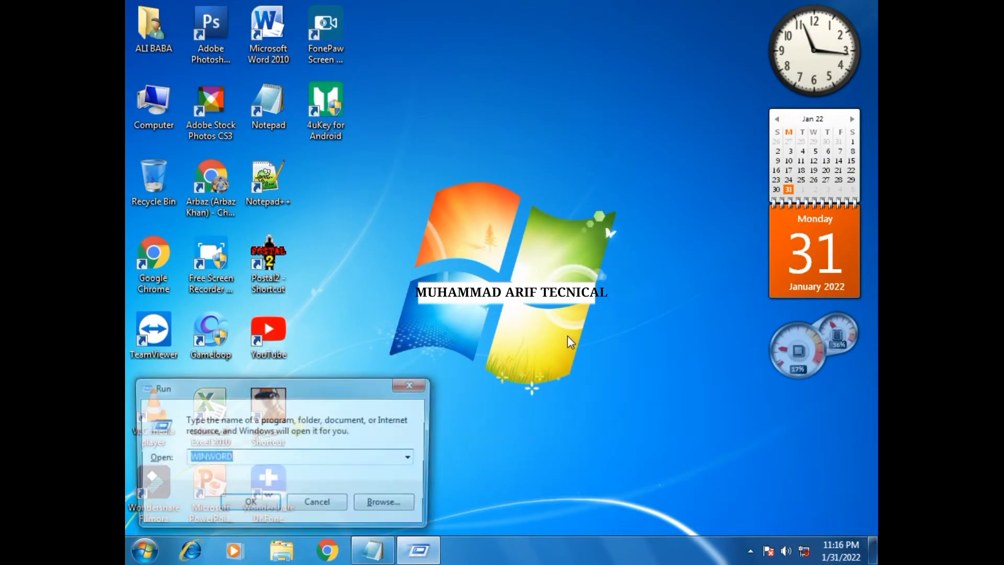
pyautogui.press('Return')
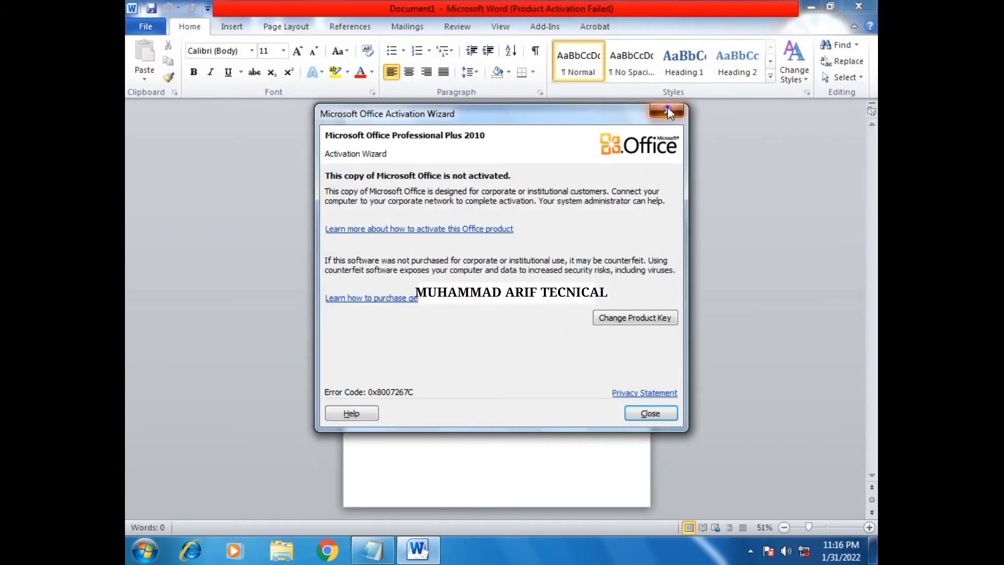
pyautogui.click(668, 111)
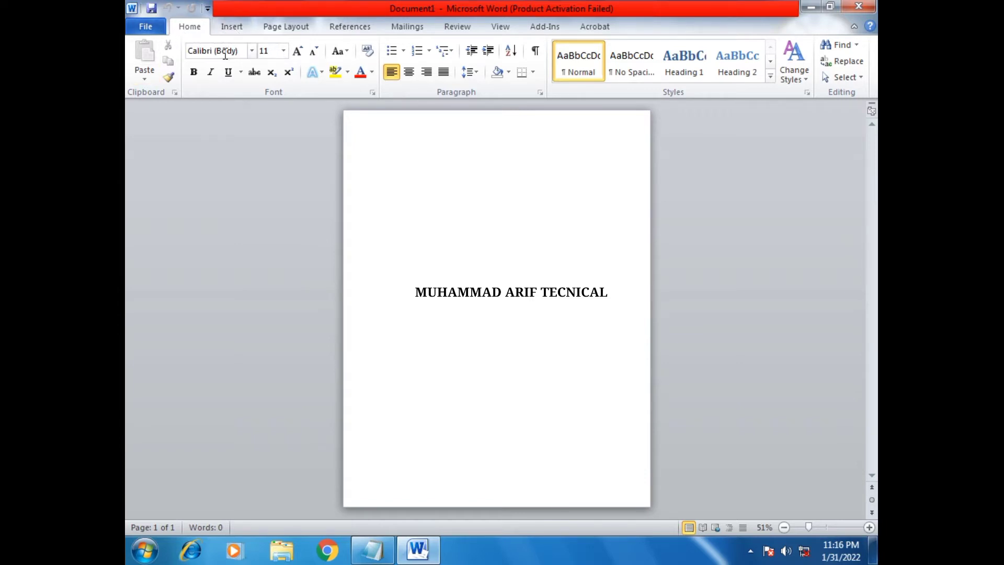
# - Apply the Aspect theme to the document, leaving the theme colours unchanged
pyautogui.click(232, 27)
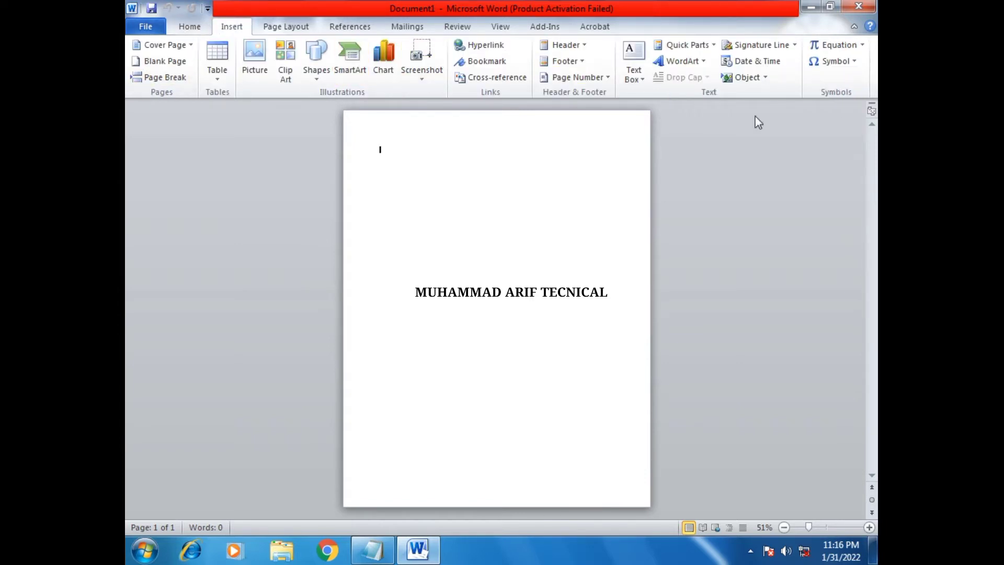
pyautogui.click(296, 27)
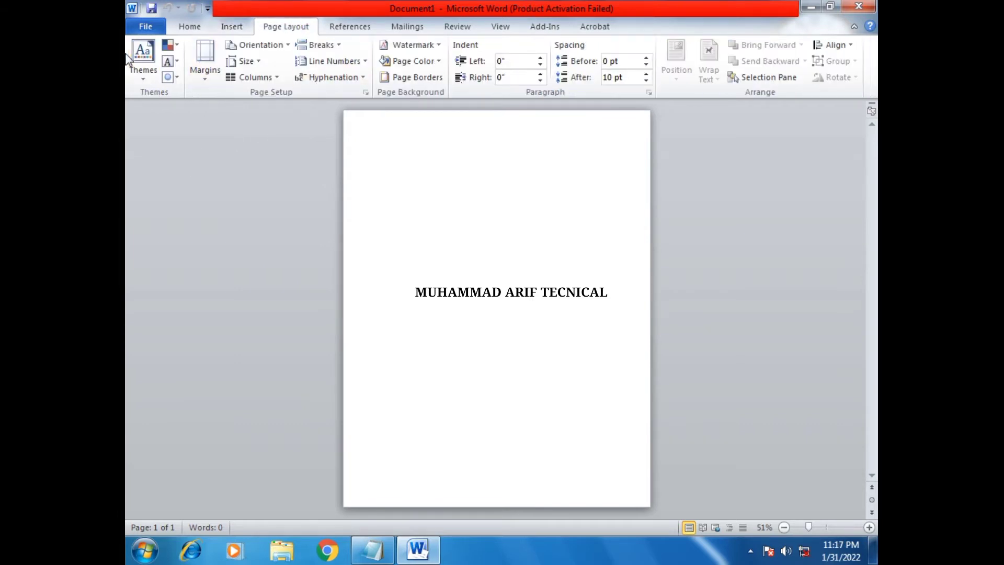
pyautogui.click(143, 66)
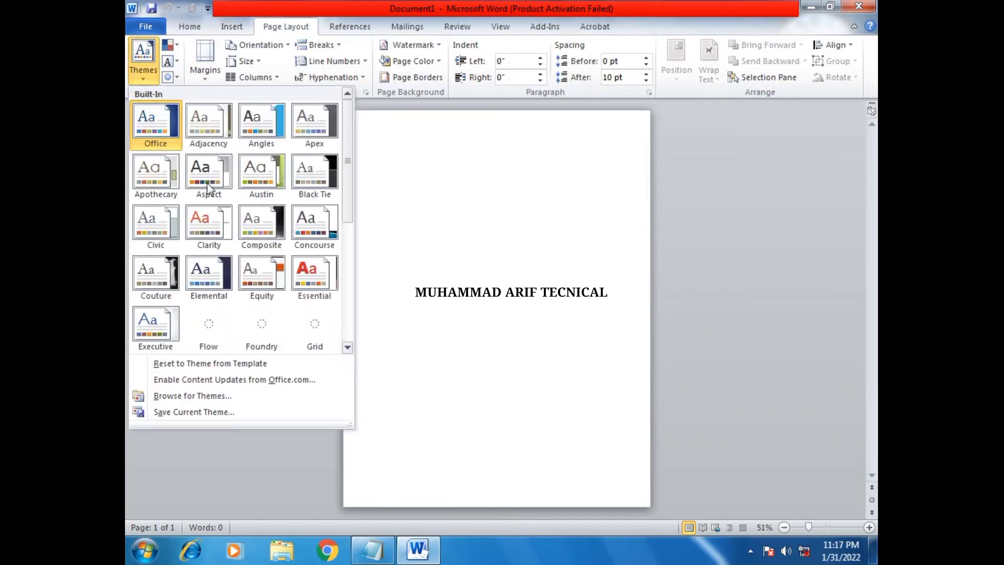
pyautogui.click(214, 197)
pyautogui.write('fcdsfsd')
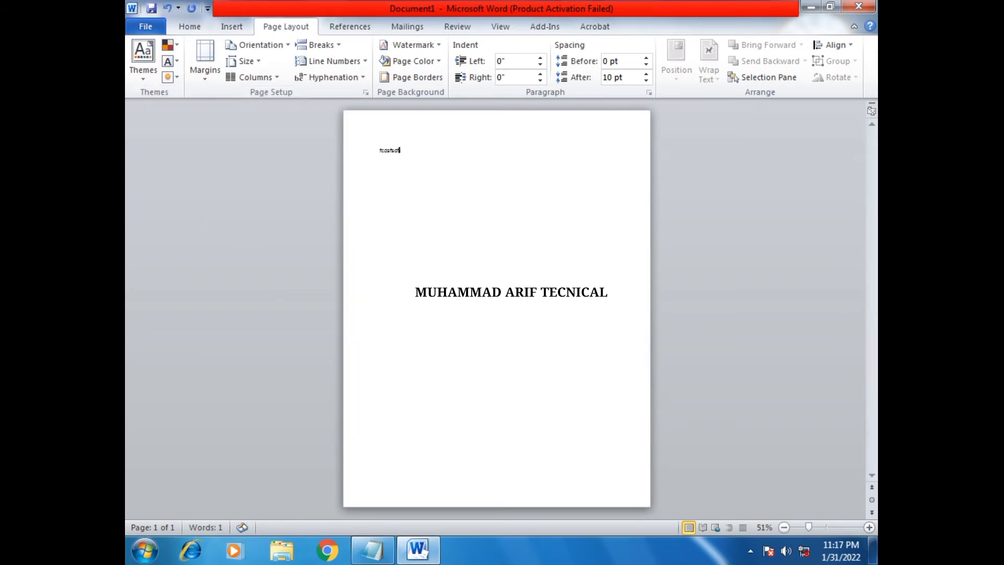
pyautogui.press('BackSpace')
pyautogui.press('BackSpace')
pyautogui.press('BackSpace')
pyautogui.press('BackSpace')
pyautogui.press('BackSpace')
pyautogui.press('BackSpace')
pyautogui.press('BackSpace')
pyautogui.press('BackSpace')
pyautogui.click(171, 45)
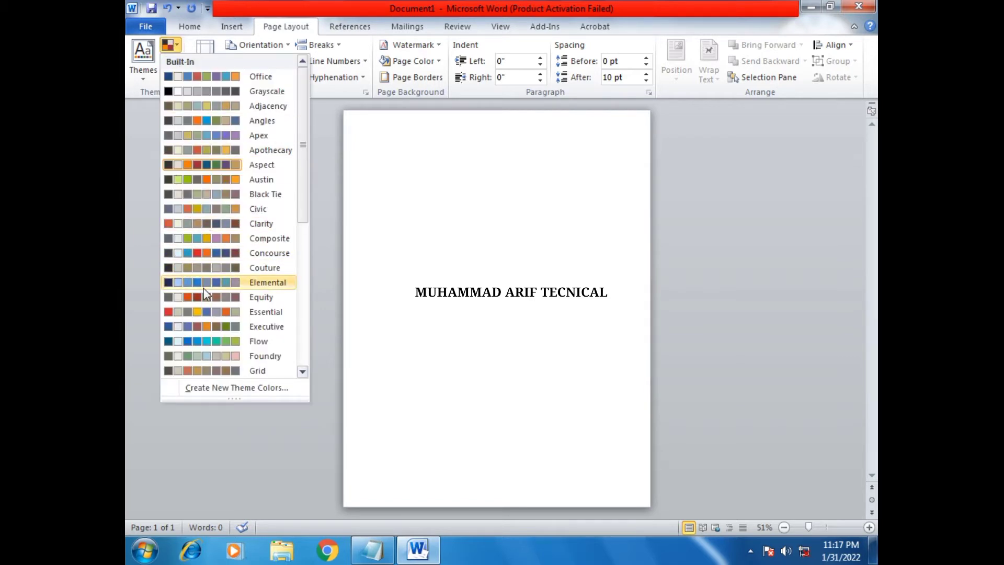
pyautogui.click(433, 239)
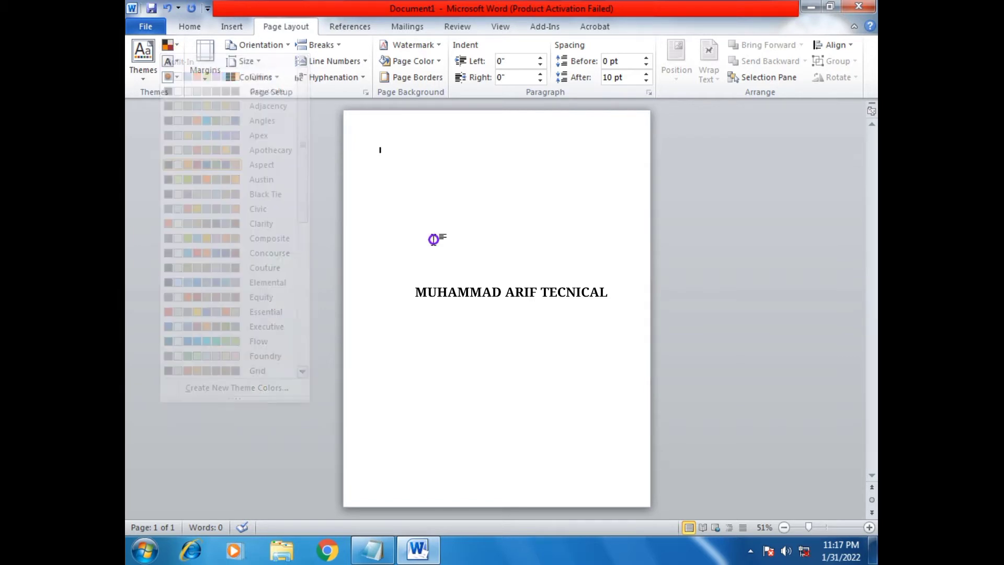
pyautogui.doubleClick(391, 223)
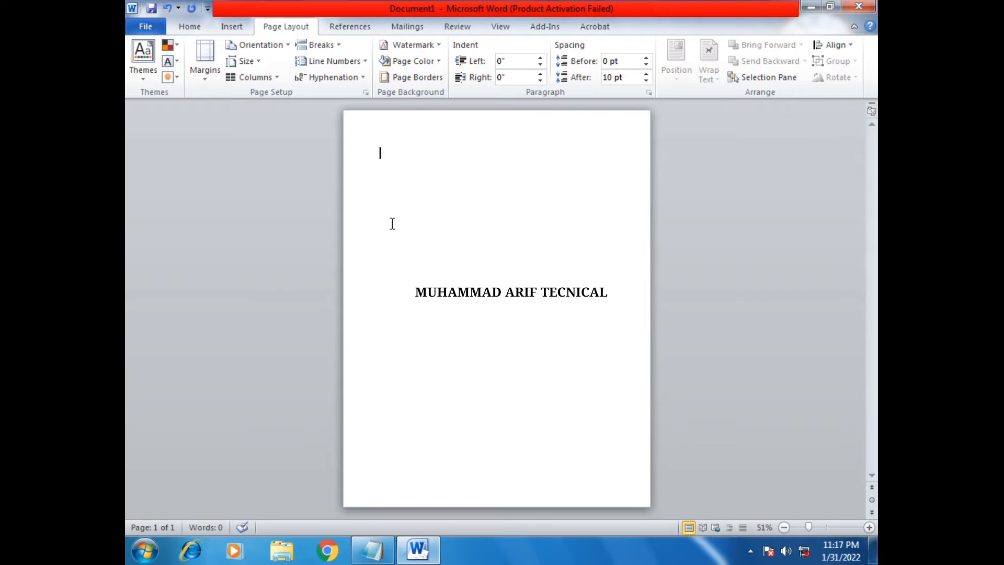
pyautogui.write('Muhammad arif')
pyautogui.click(174, 25)
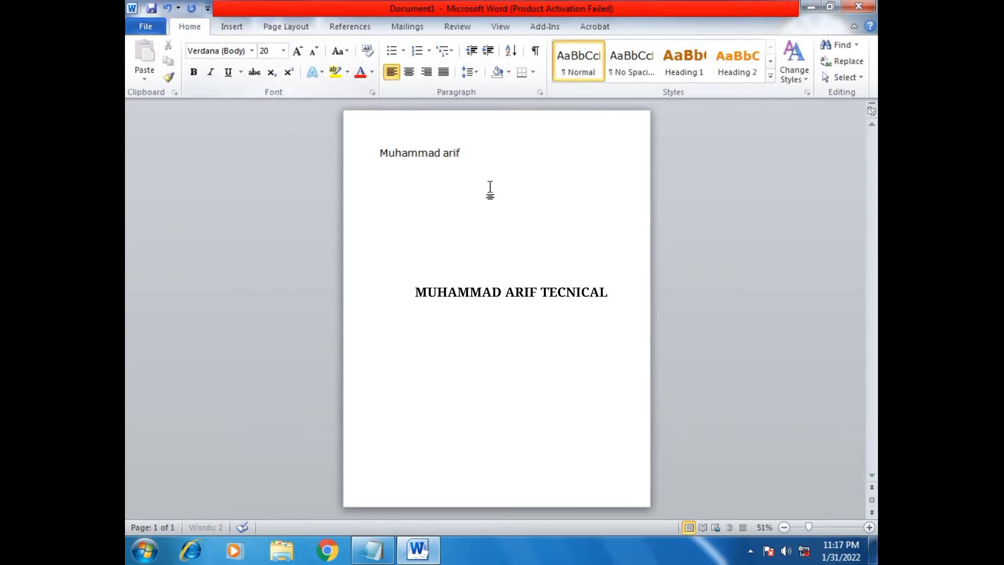
pyautogui.moveTo(473, 152); pyautogui.dragTo(301, 152)
# - Give the name a coloured font and yellow highlight, then apply the Grid theme
pyautogui.click(361, 75)
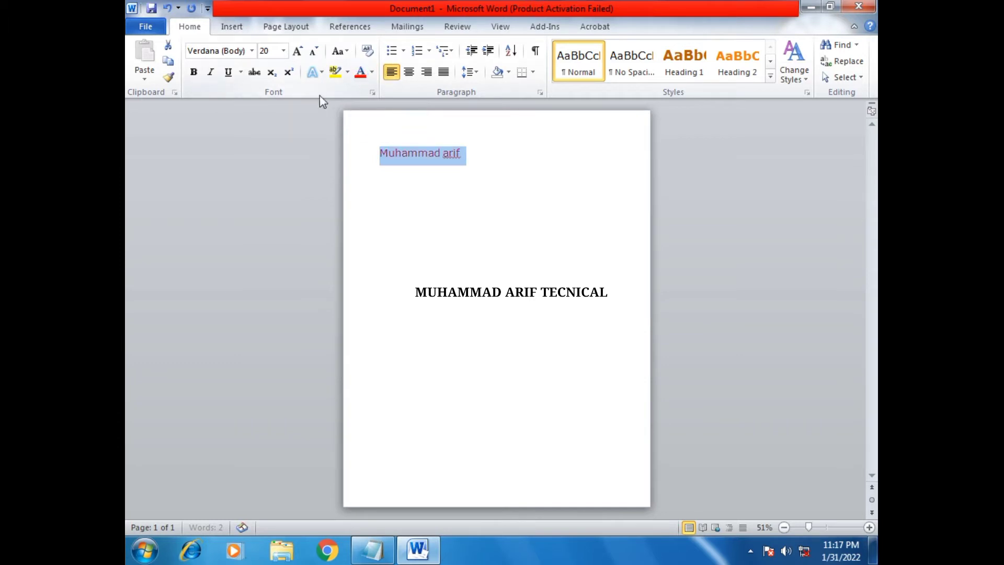
pyautogui.click(336, 72)
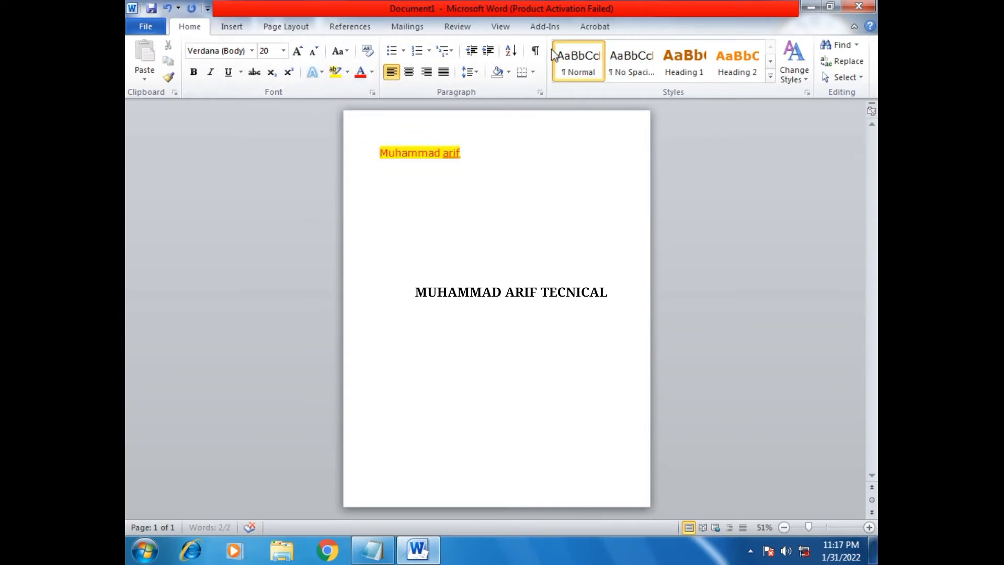
pyautogui.click(285, 26)
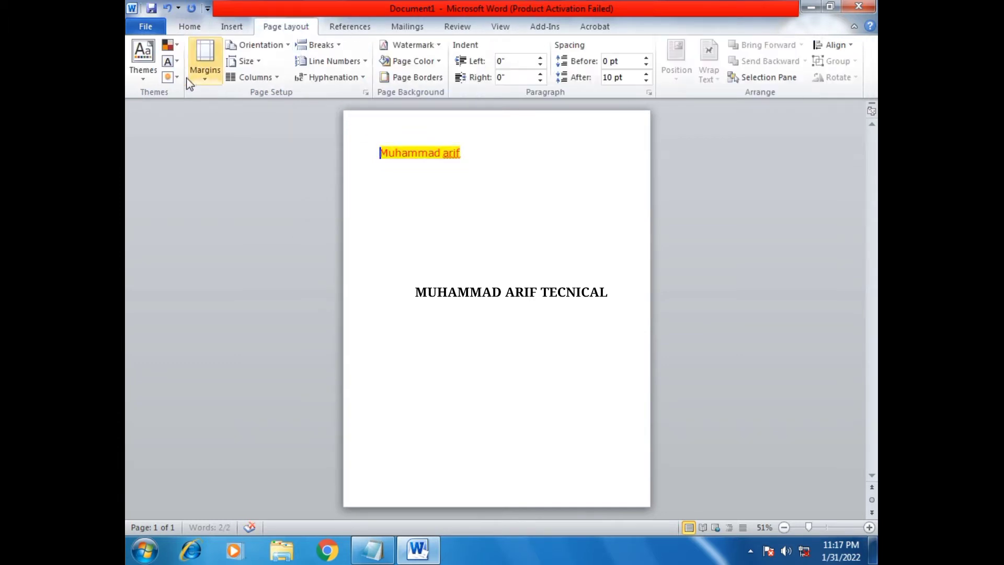
pyautogui.click(149, 68)
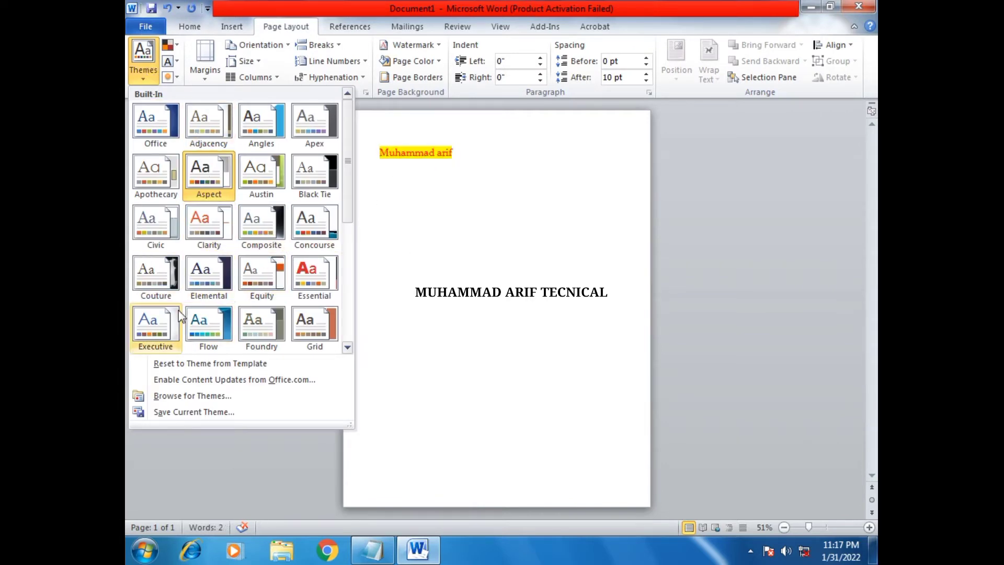
pyautogui.click(319, 331)
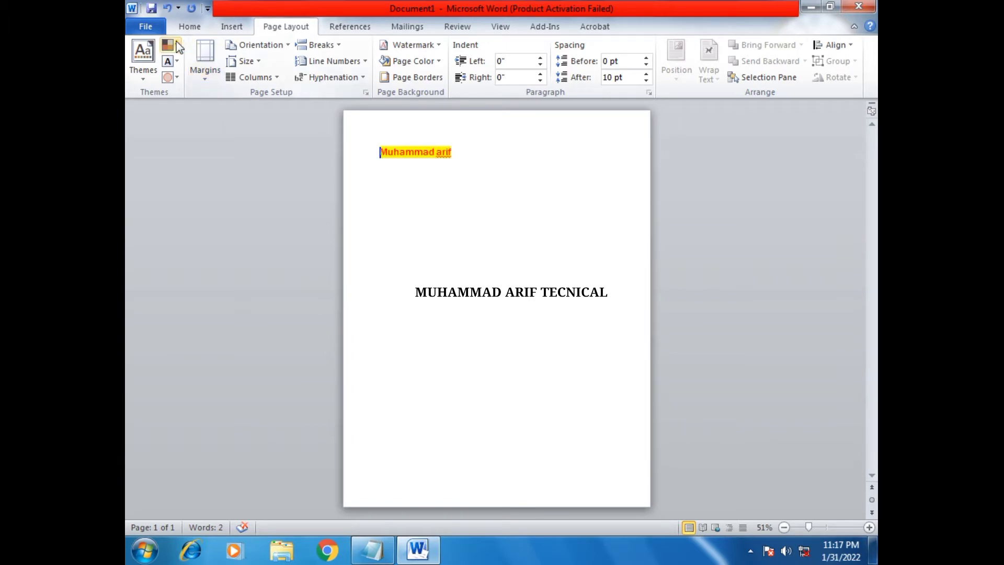
# - Apply the Composite theme colours, Angles theme fonts and Aspect theme effects
pyautogui.click(178, 47)
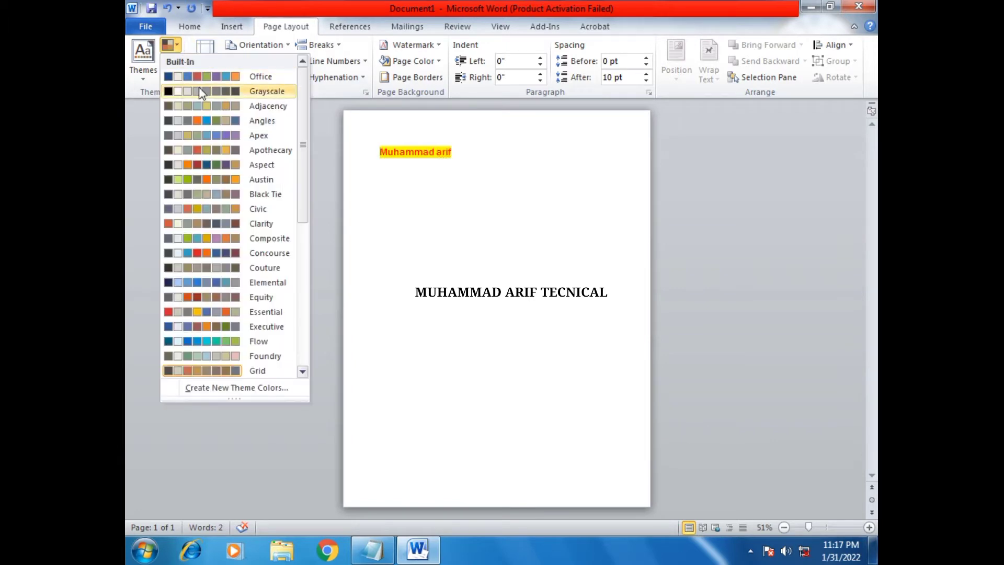
pyautogui.click(219, 238)
pyautogui.click(174, 62)
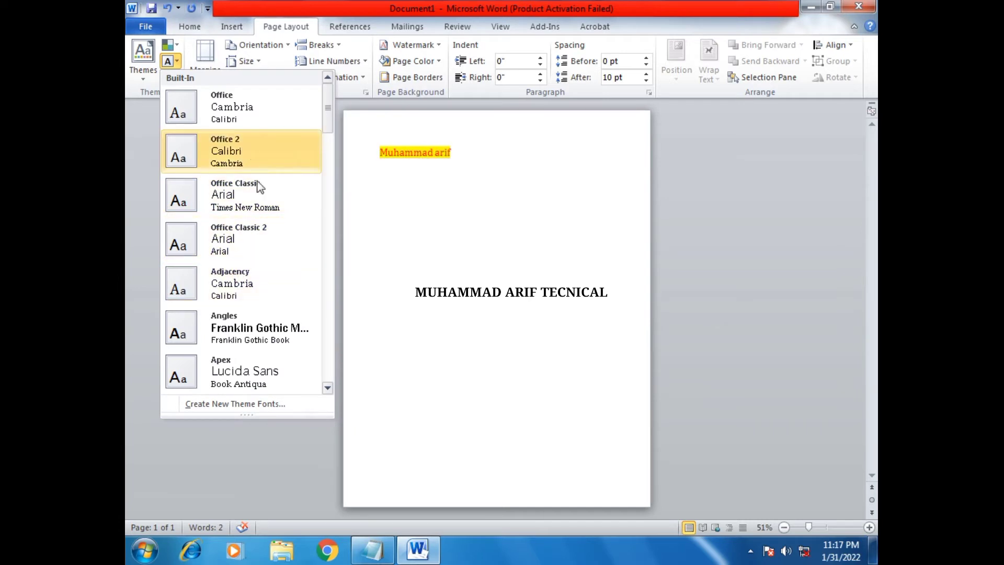
pyautogui.click(251, 329)
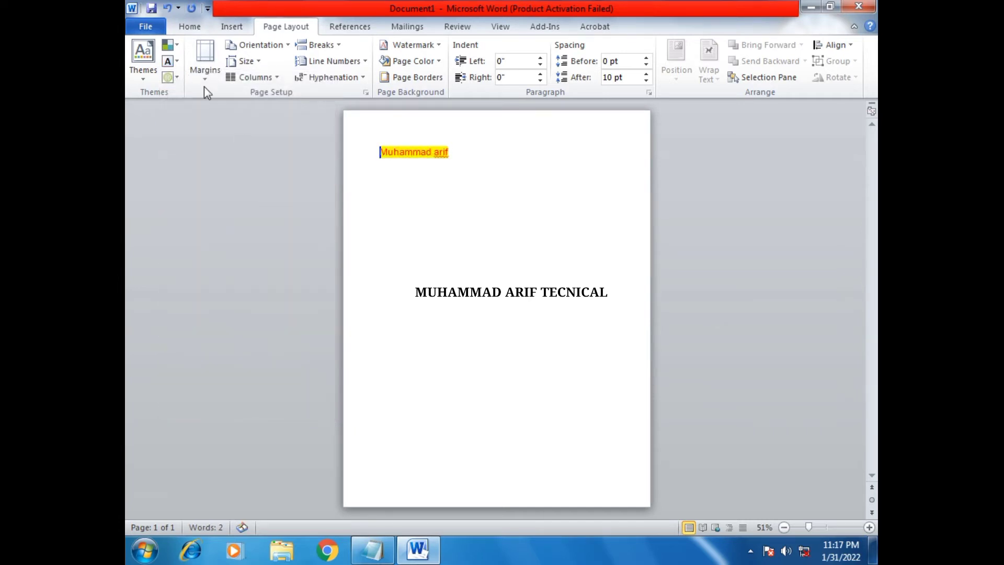
pyautogui.click(177, 77)
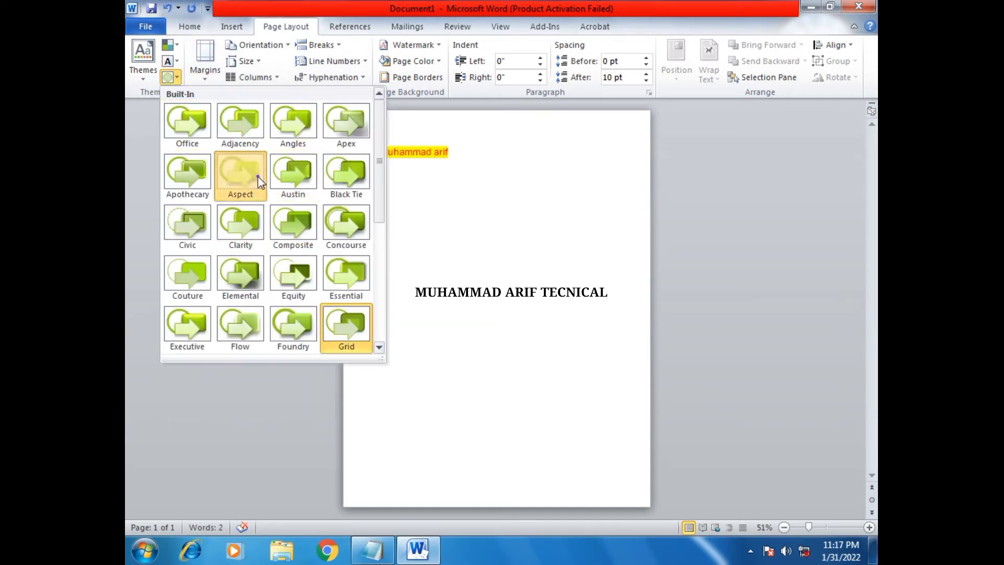
pyautogui.click(241, 173)
# - Browse the Change Styles colour sets without changing them, then return to Page Layout
pyautogui.click(189, 27)
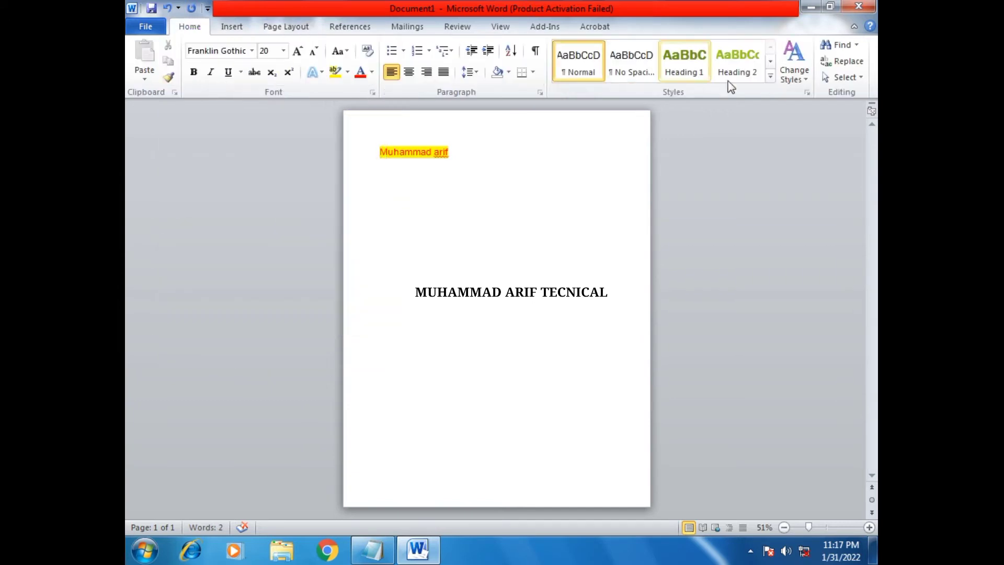
pyautogui.click(794, 70)
pyautogui.click(798, 110)
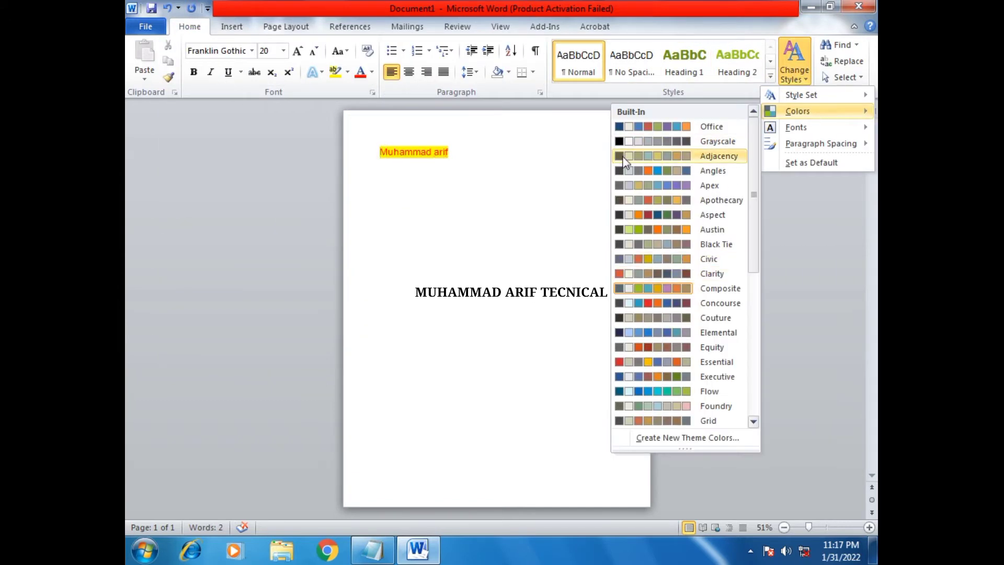
pyautogui.click(264, 27)
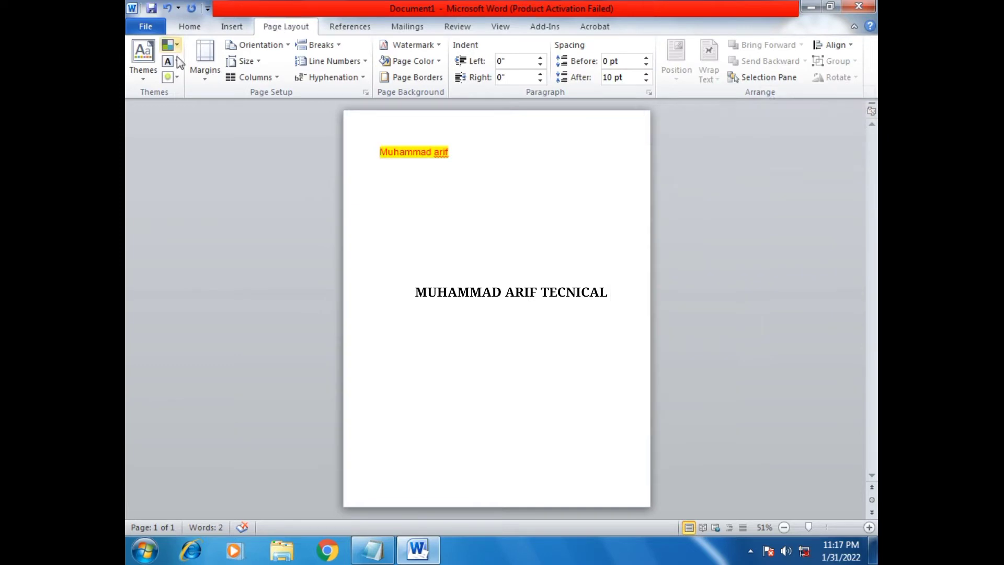
pyautogui.click(199, 83)
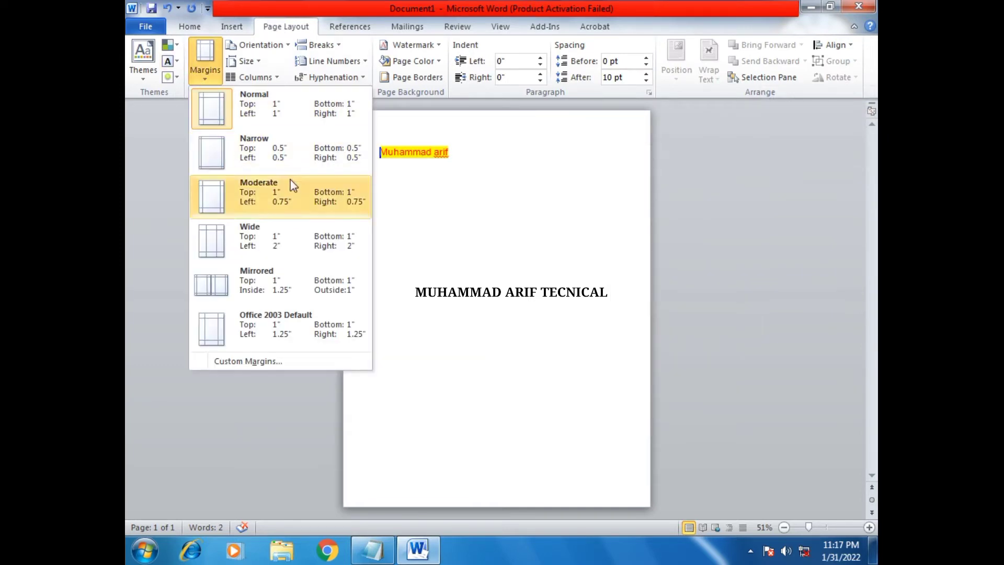
pyautogui.click(281, 150)
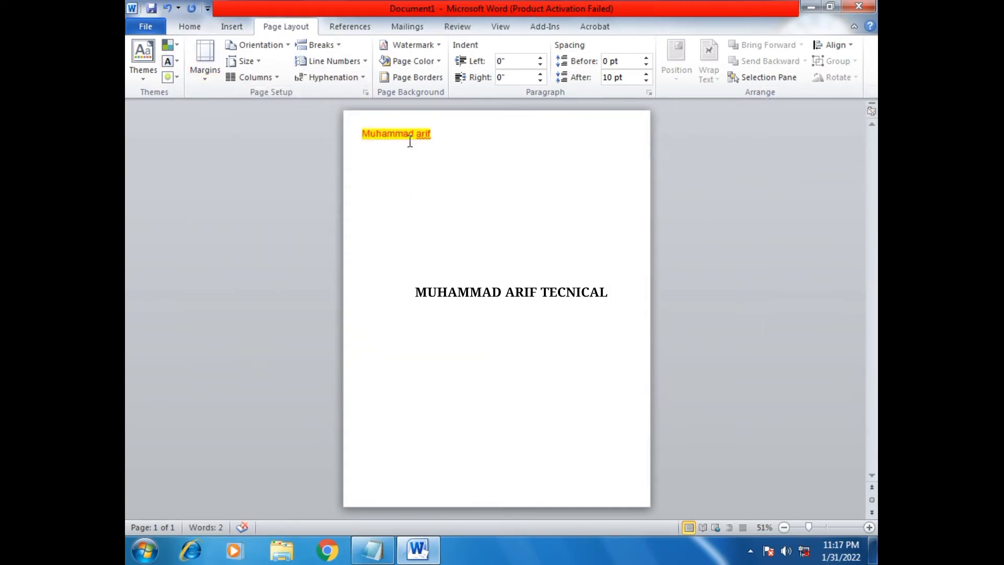
pyautogui.moveTo(448, 137); pyautogui.dragTo(352, 133)
pyautogui.click(449, 180)
pyautogui.click(209, 84)
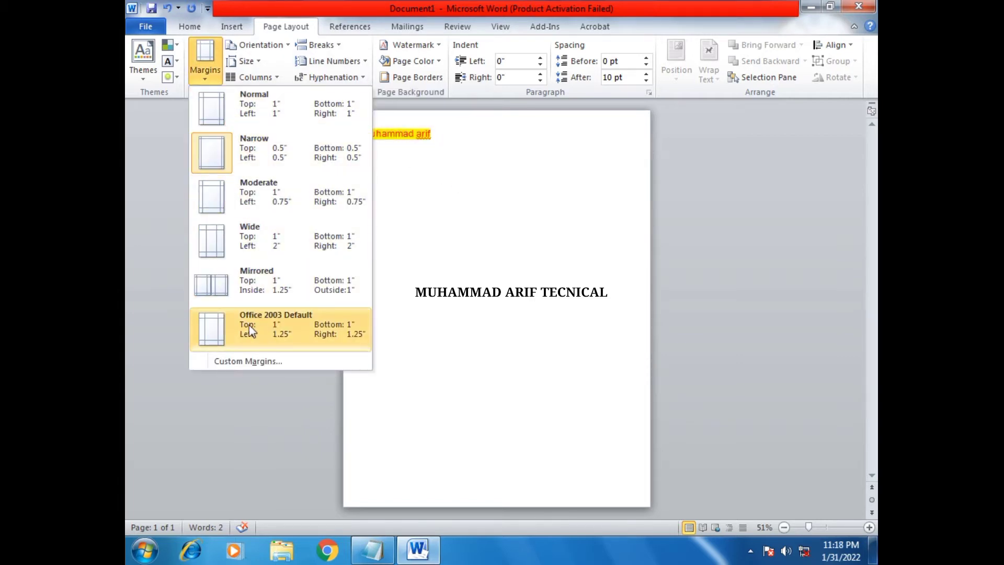
pyautogui.click(283, 333)
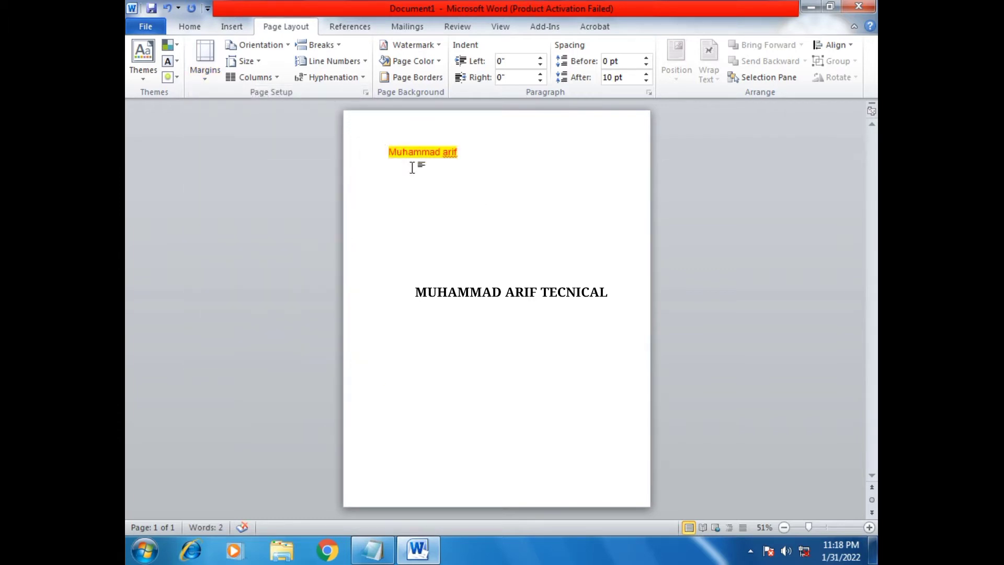
pyautogui.click(208, 84)
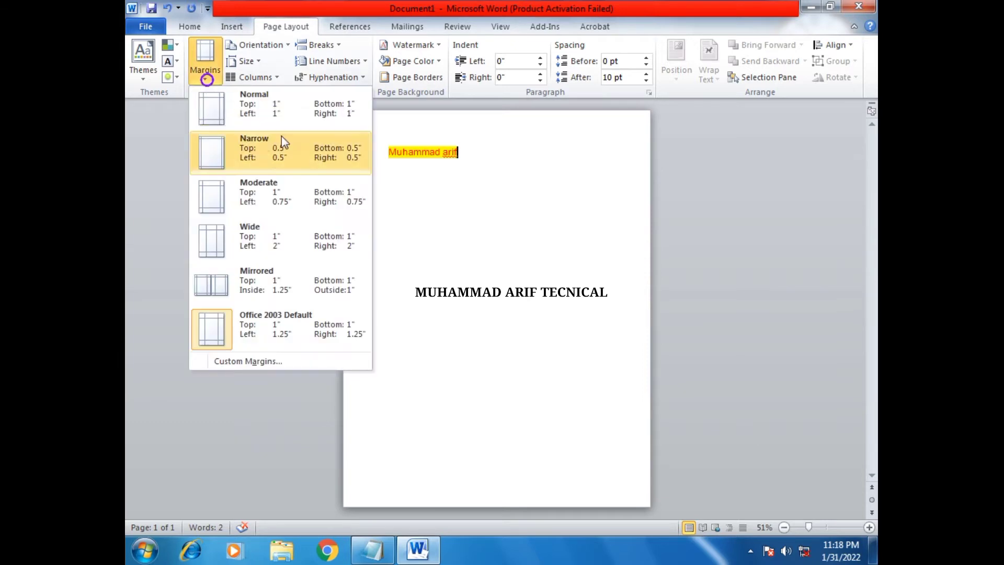
pyautogui.click(256, 106)
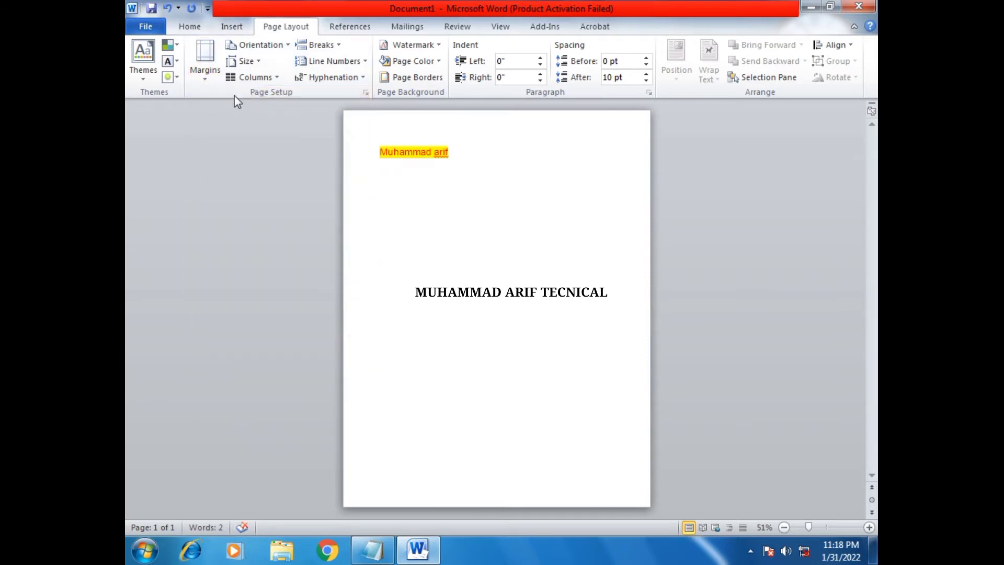
pyautogui.click(205, 70)
pyautogui.click(249, 153)
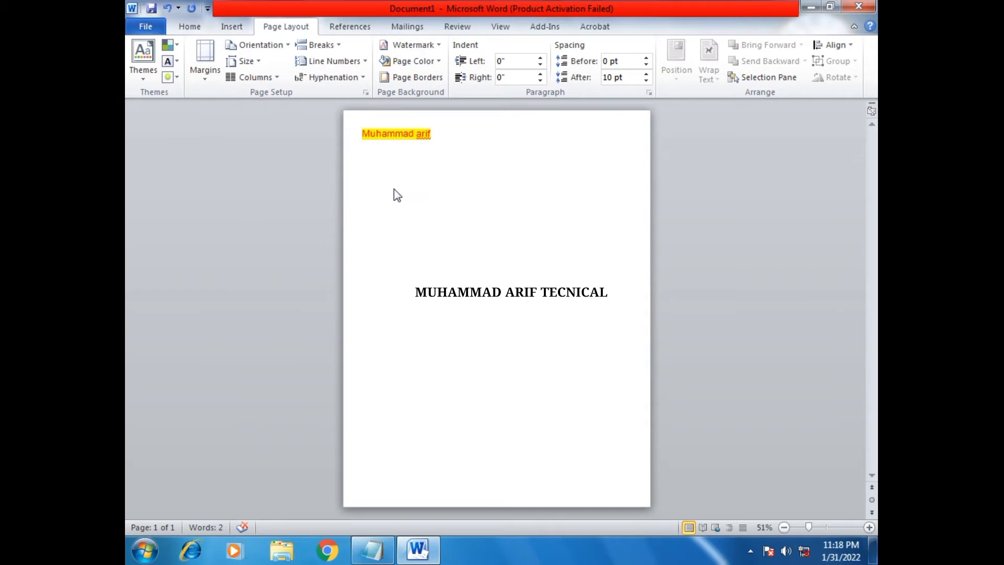
pyautogui.hotkey('ctrl', 'p')
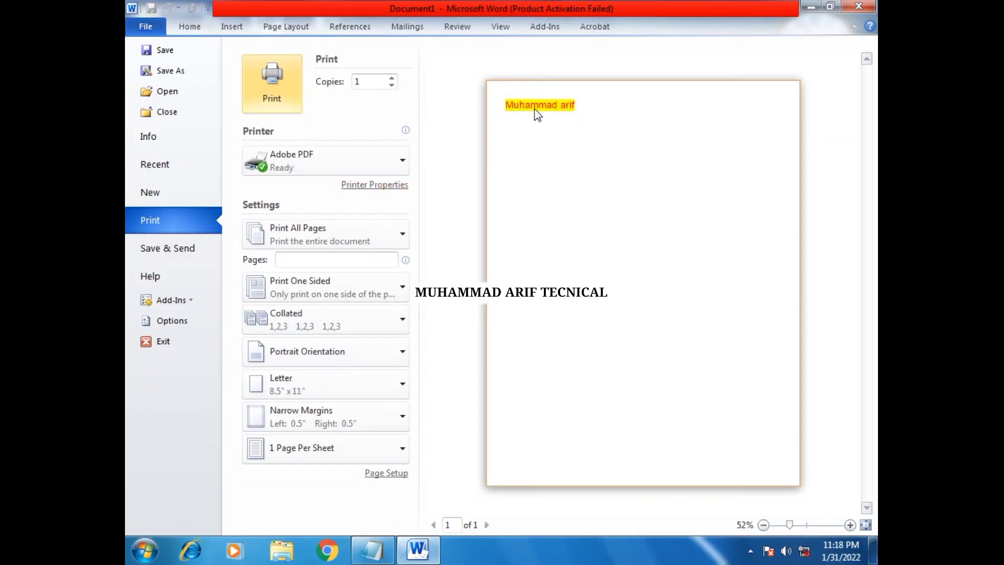
pyautogui.press('Escape')
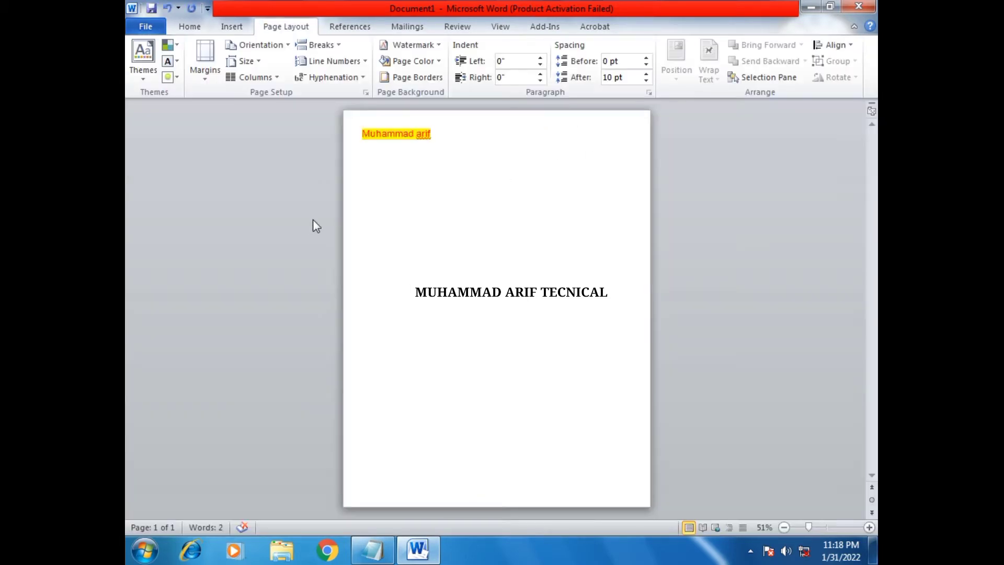
pyautogui.hotkey('ctrl', 'z')
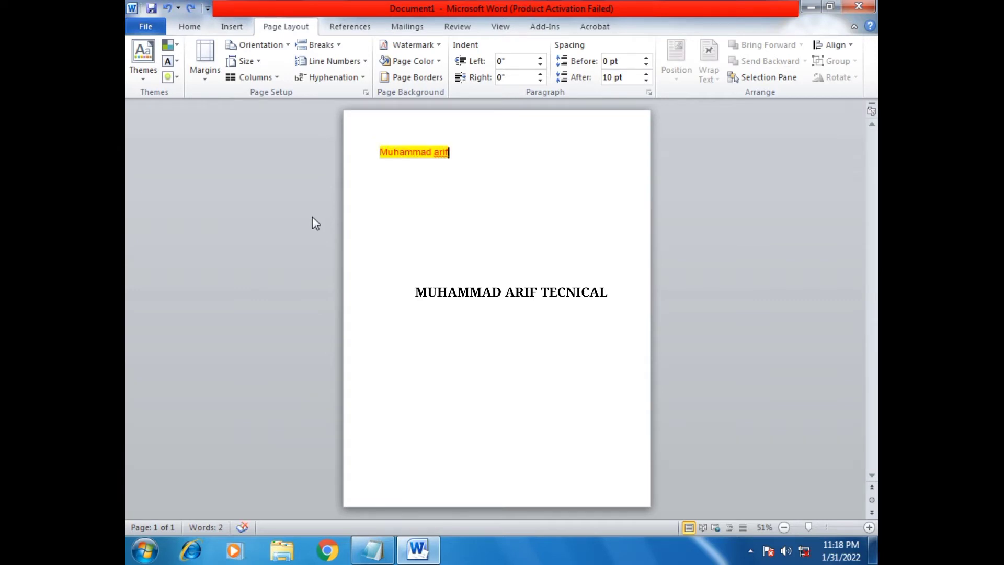
pyautogui.click(318, 45)
pyautogui.click(289, 46)
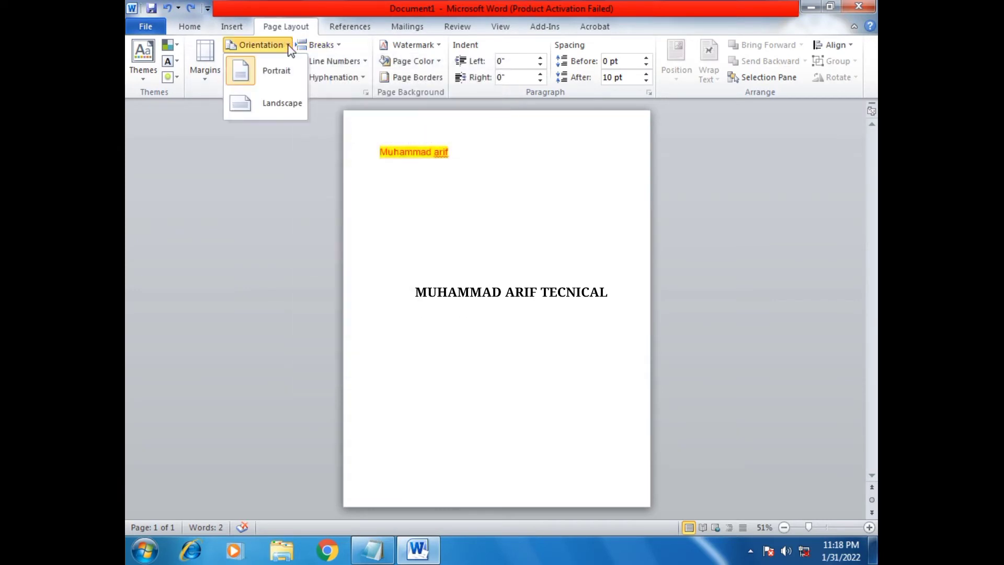
pyautogui.click(233, 244)
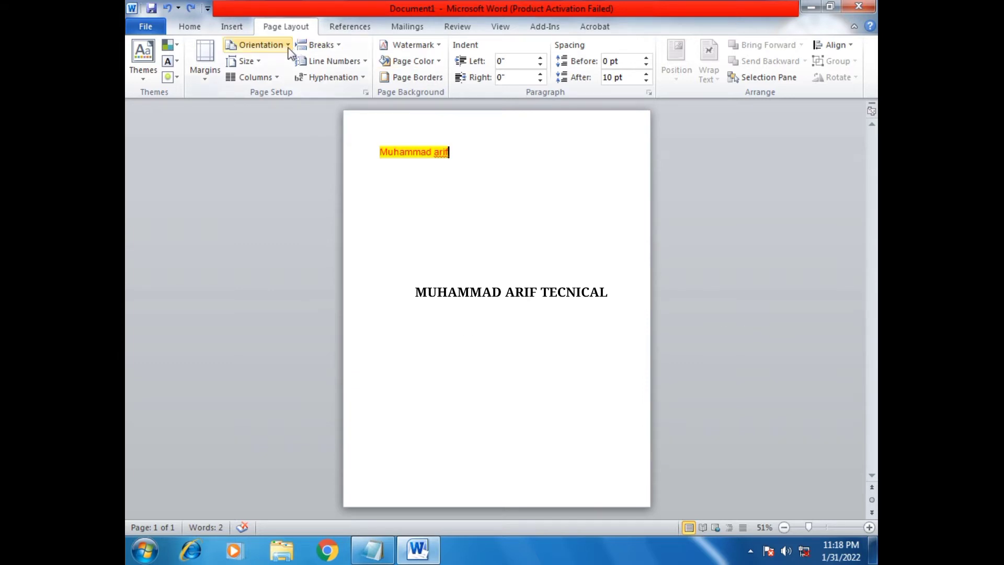
pyautogui.click(259, 45)
pyautogui.click(253, 104)
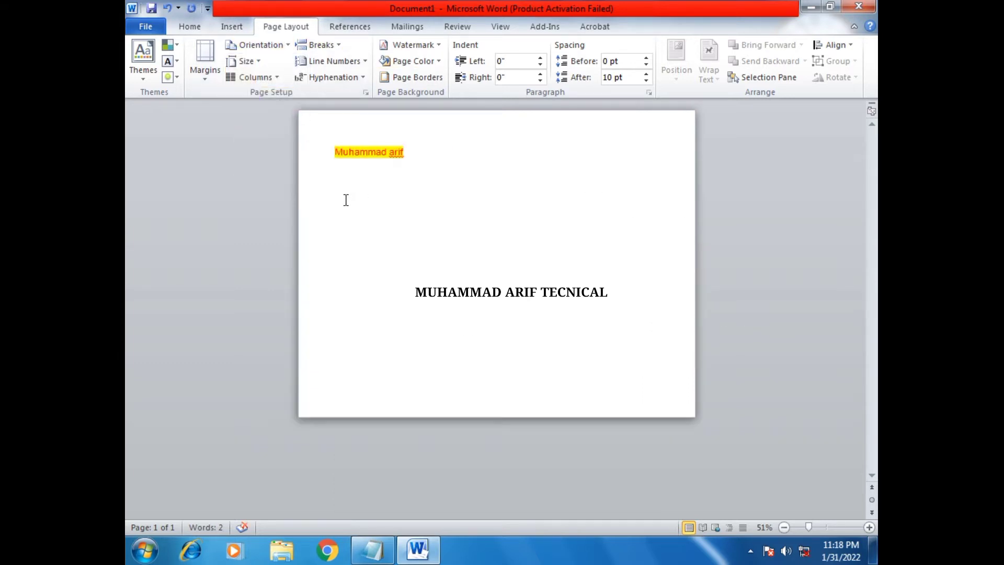
pyautogui.click(814, 528)
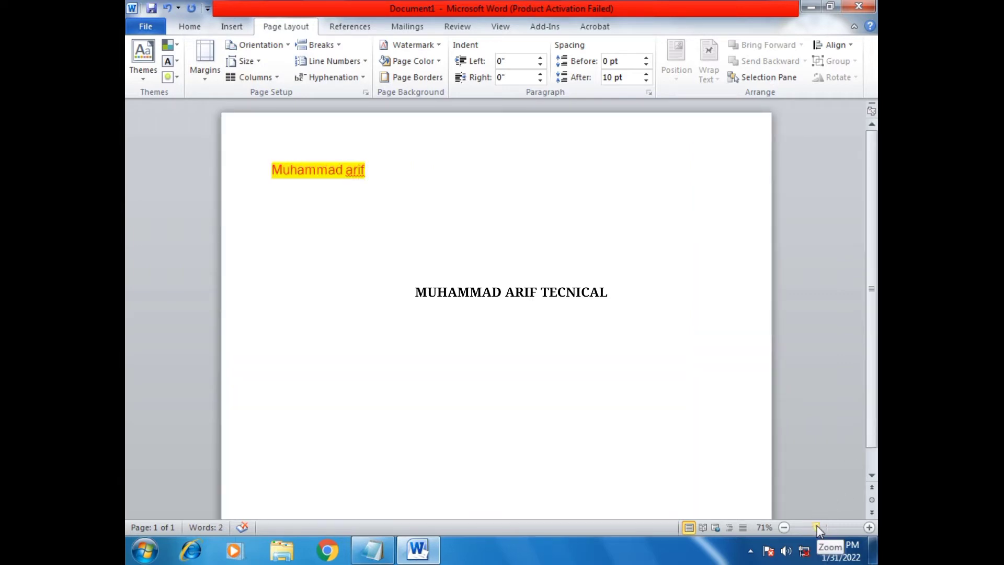
pyautogui.click(291, 45)
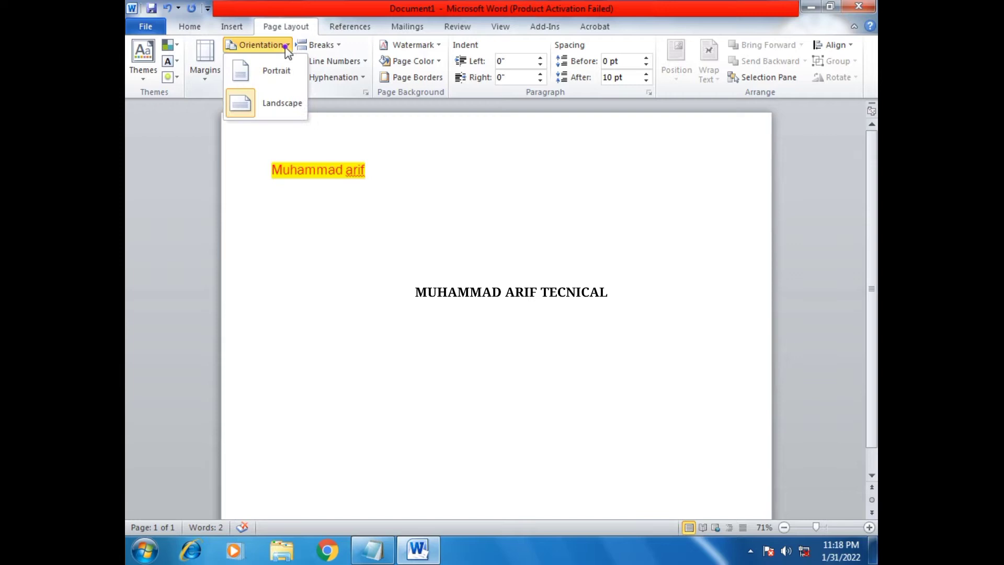
pyautogui.click(289, 76)
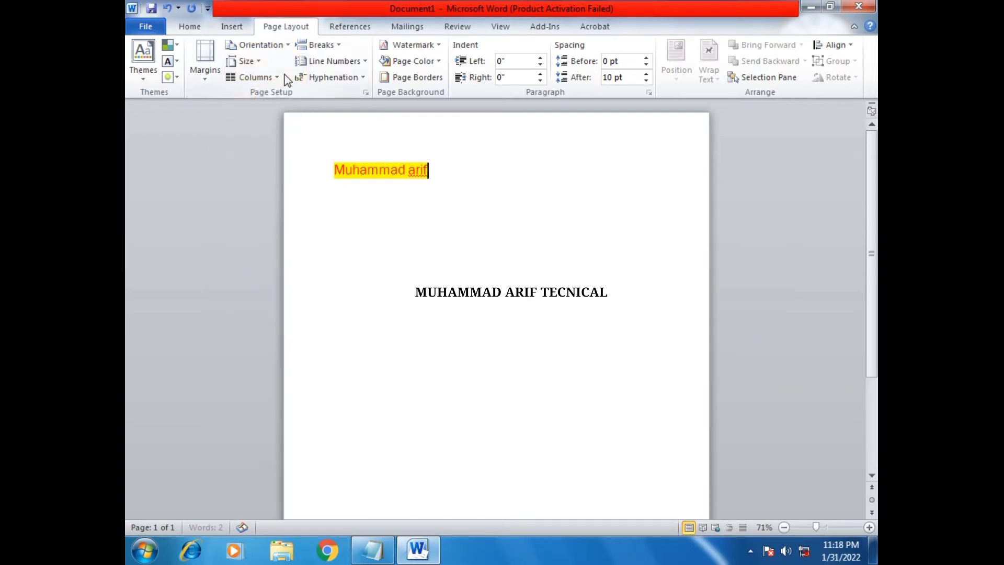
pyautogui.click(244, 62)
pyautogui.click(548, 305)
pyautogui.scroll(-2, 817, 529)
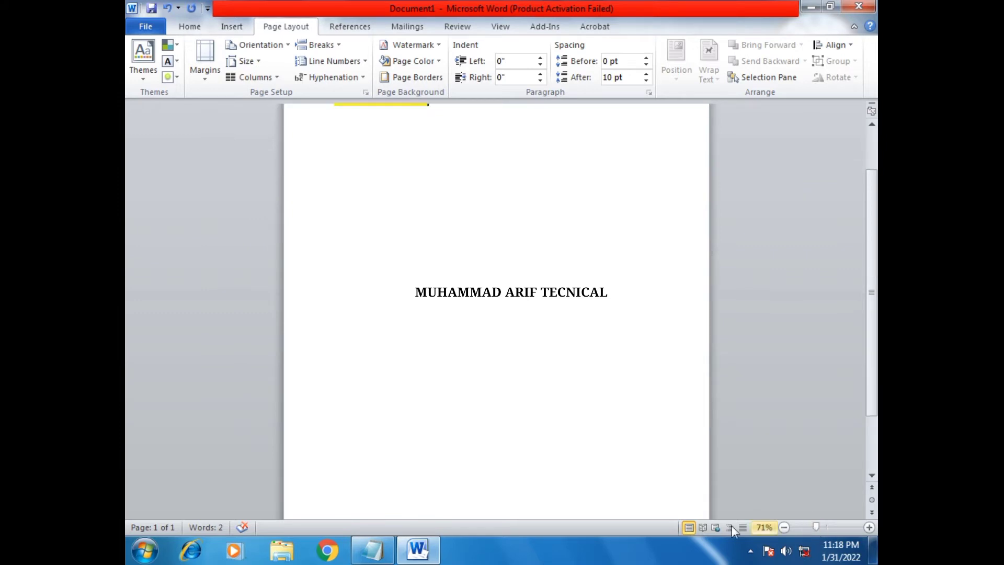
pyautogui.click(784, 527)
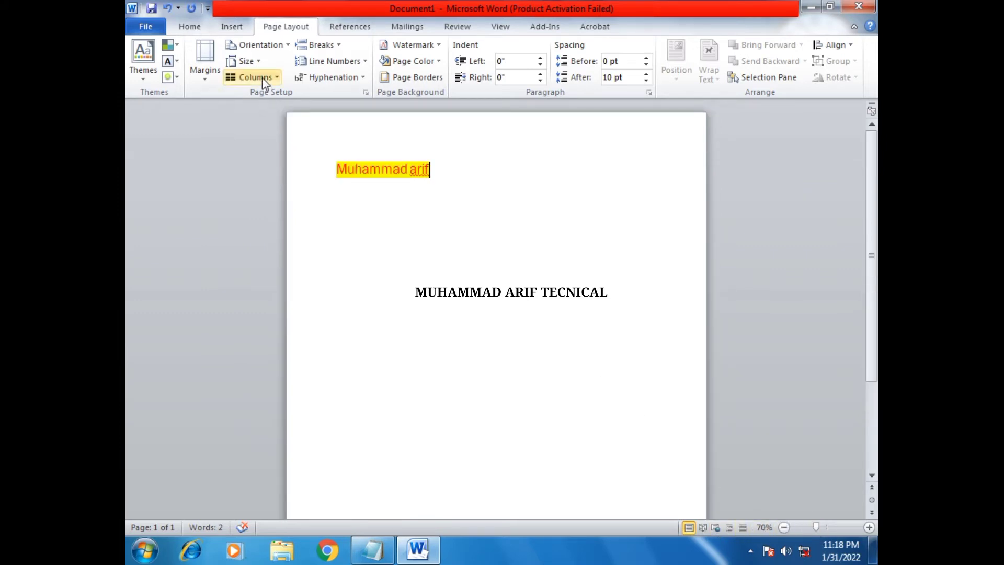
# - Try Tabloid, Legal, A4 and another paper size before settling on A3
pyautogui.click(245, 61)
pyautogui.click(273, 114)
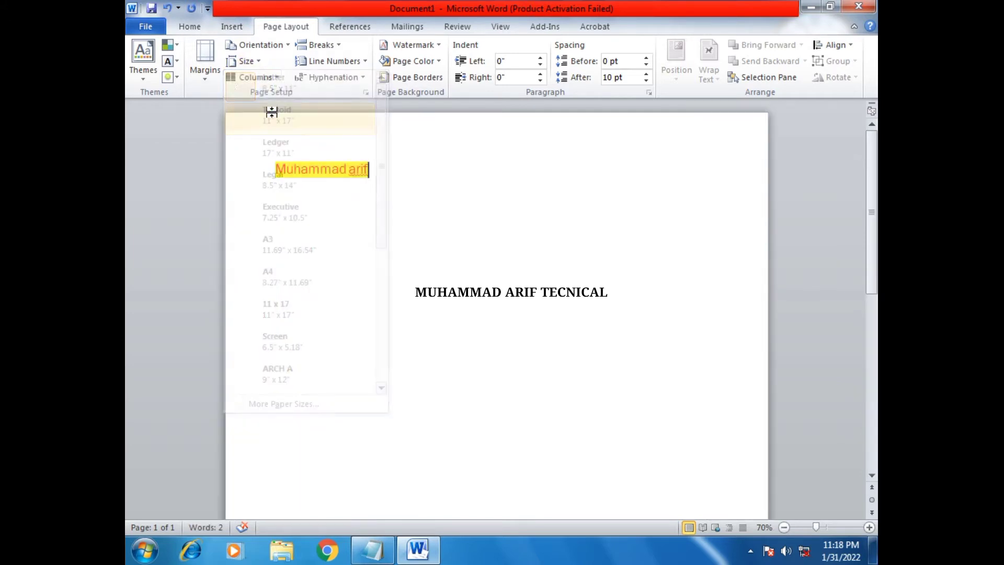
pyautogui.click(241, 61)
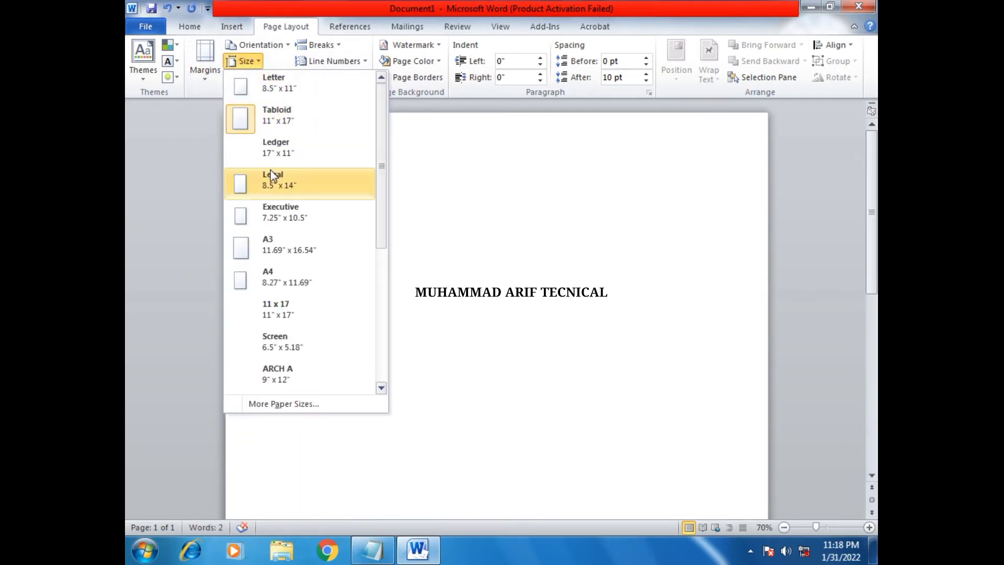
pyautogui.click(271, 171)
pyautogui.click(259, 67)
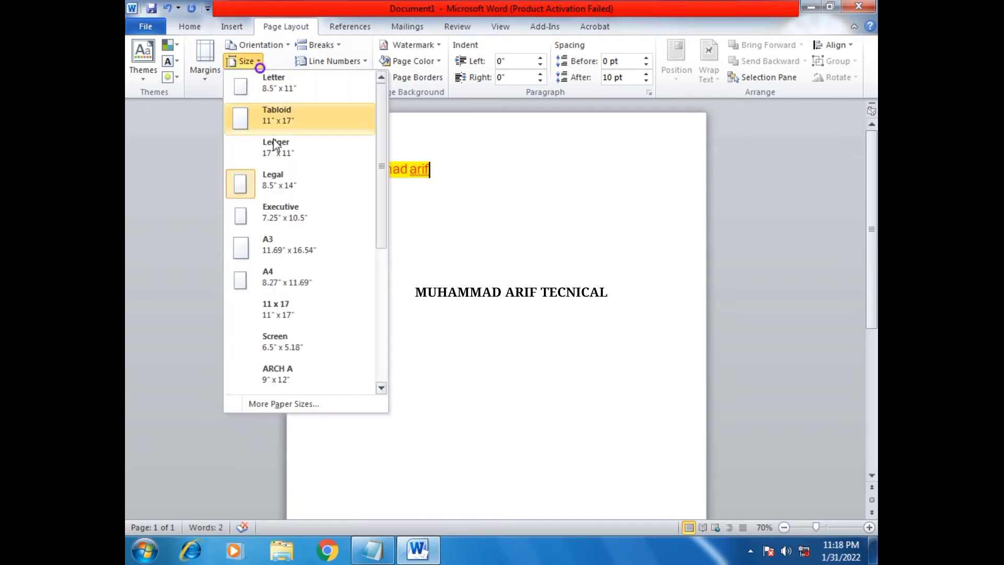
pyautogui.click(290, 279)
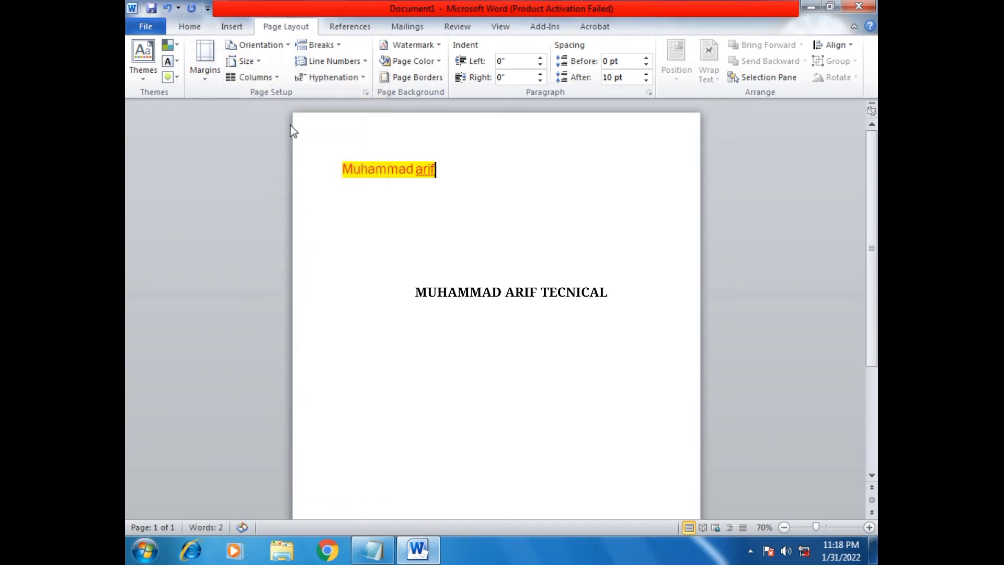
pyautogui.click(258, 61)
pyautogui.click(268, 236)
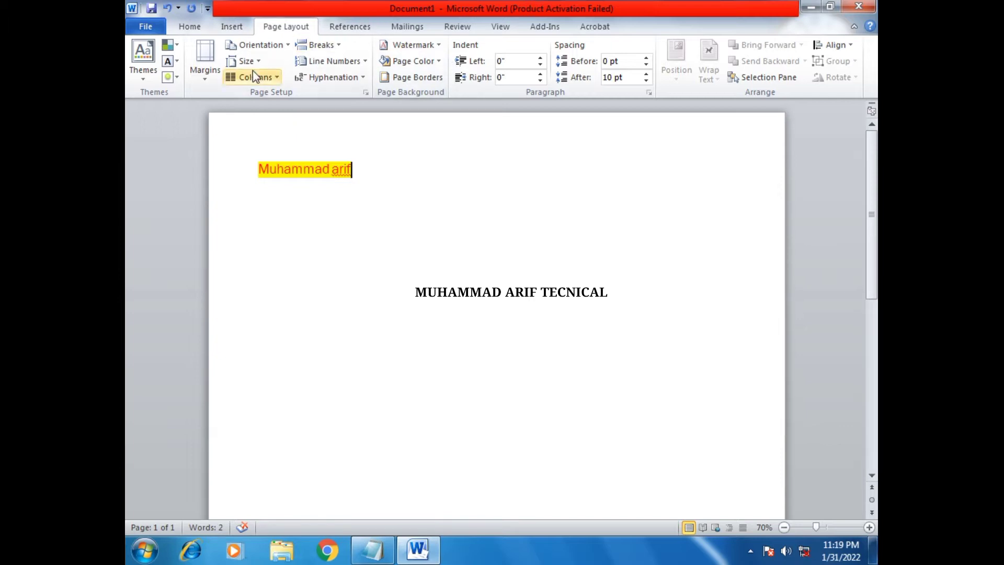
pyautogui.click(257, 67)
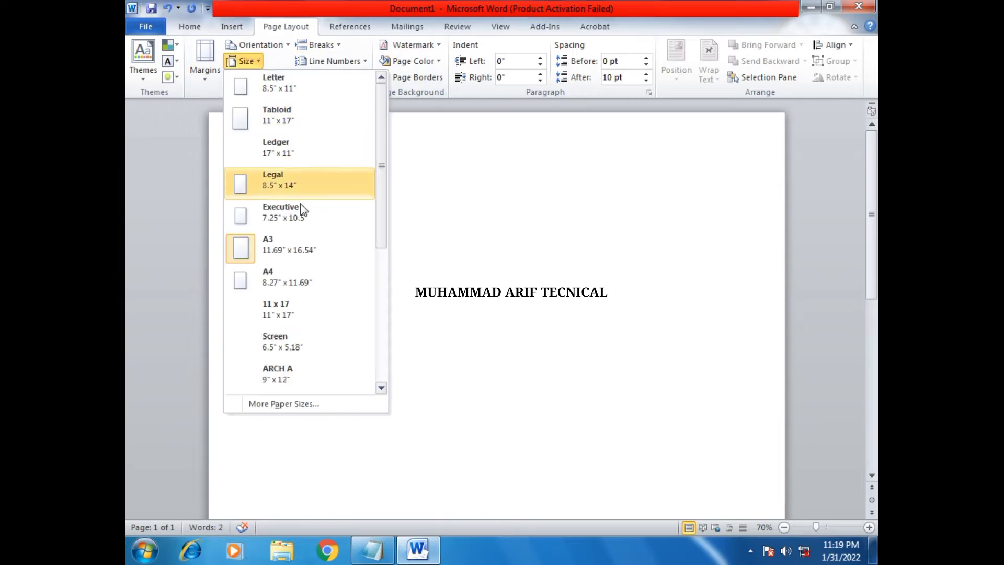
pyautogui.click(306, 258)
# - Set the page zoom to 50% and flow the text into two columns
pyautogui.click(788, 527)
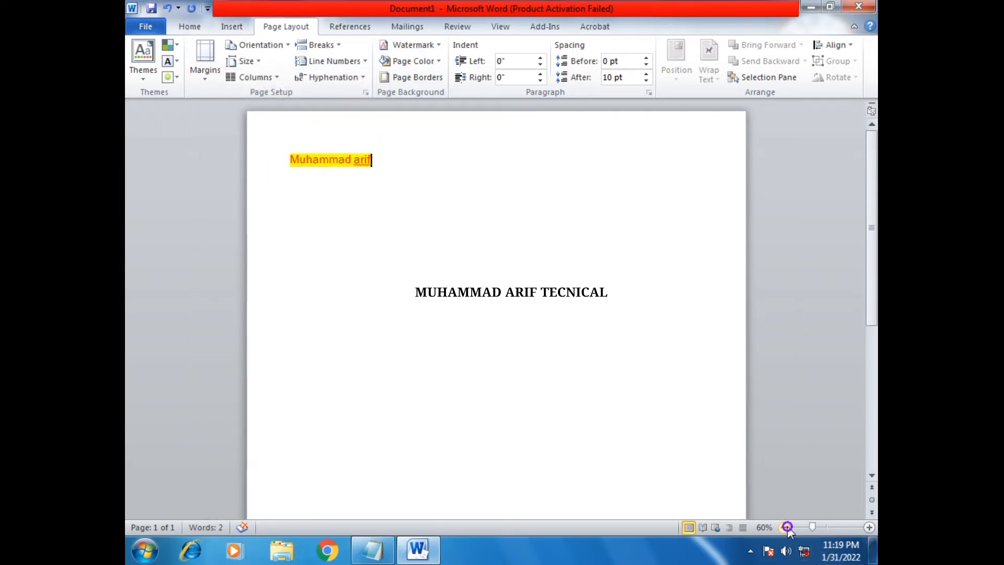
pyautogui.click(789, 528)
pyautogui.click(788, 528)
pyautogui.click(821, 528)
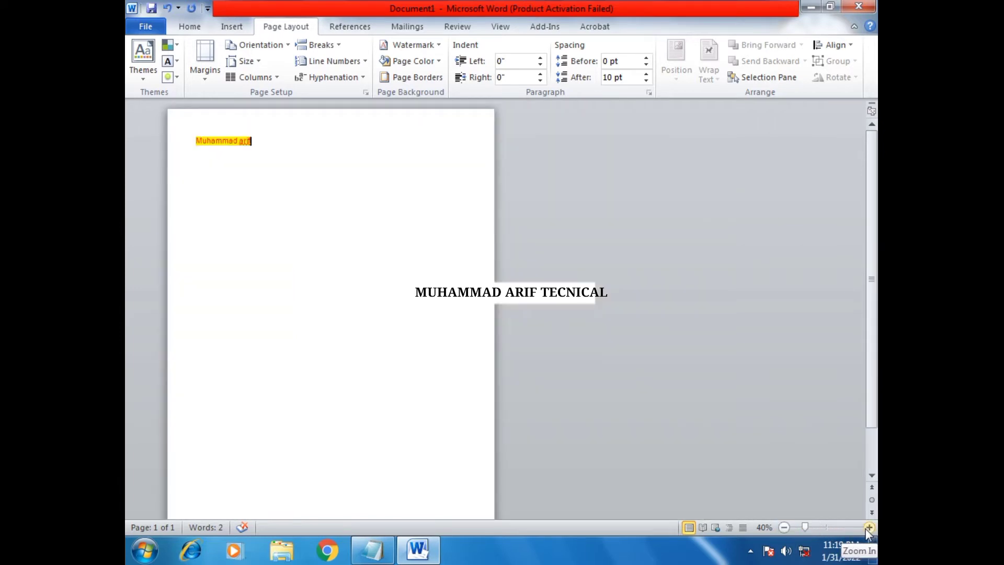
pyautogui.click(274, 79)
pyautogui.click(278, 135)
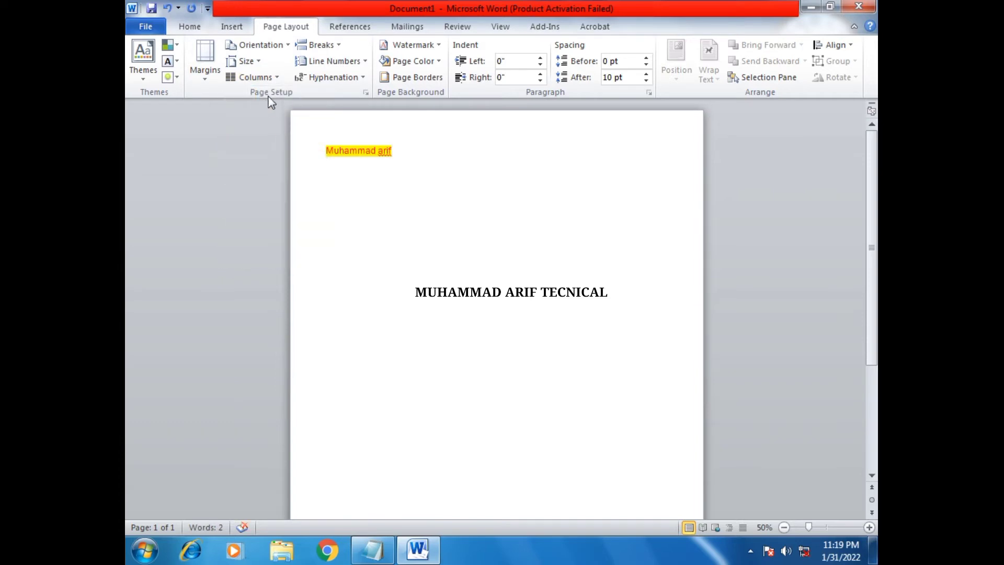
# - Try three columns, then apply the narrow-left Left column layout
pyautogui.click(256, 78)
pyautogui.click(260, 165)
pyautogui.click(271, 77)
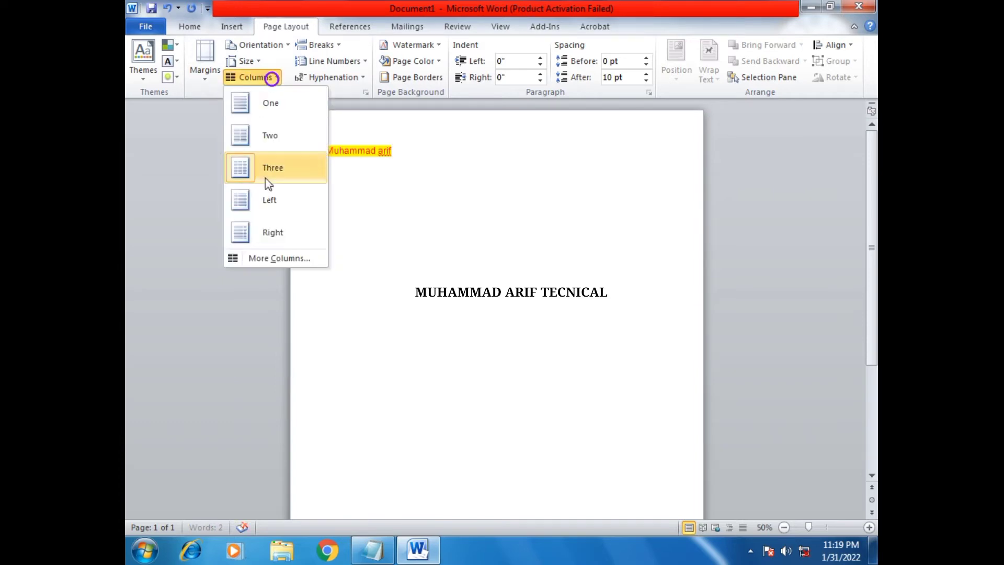
pyautogui.click(266, 200)
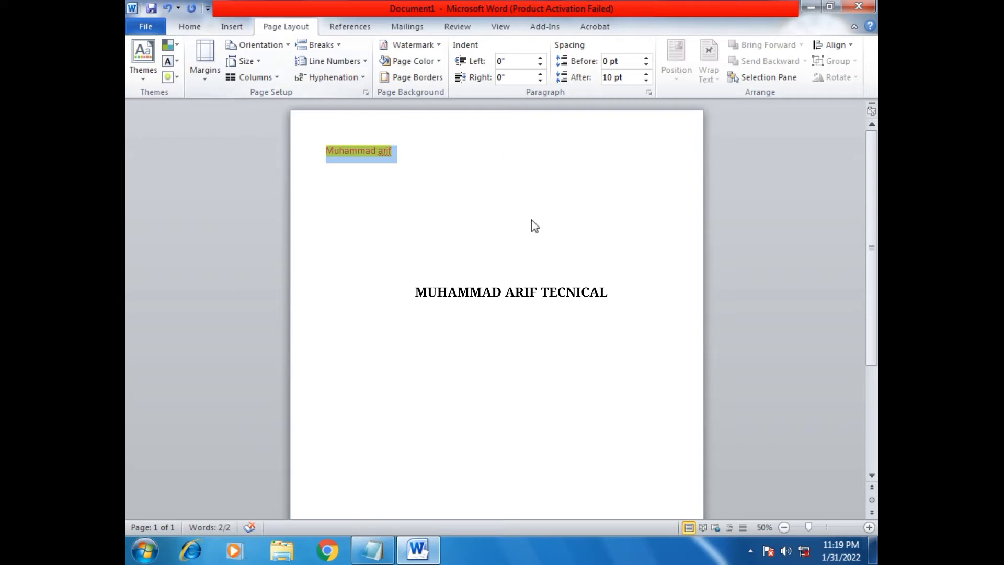
pyautogui.click(412, 168)
pyautogui.click(339, 45)
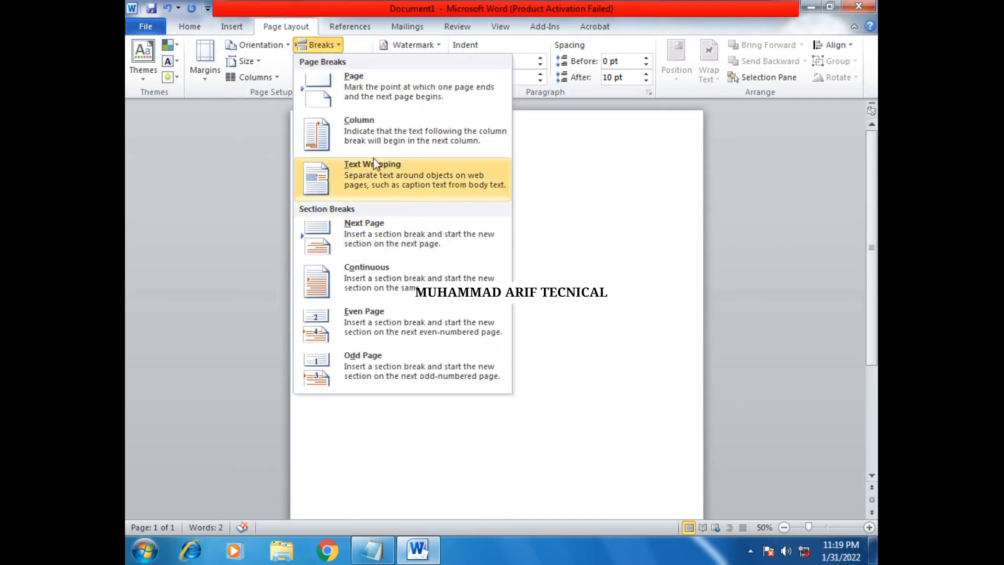
pyautogui.press('Escape')
pyautogui.click(383, 182)
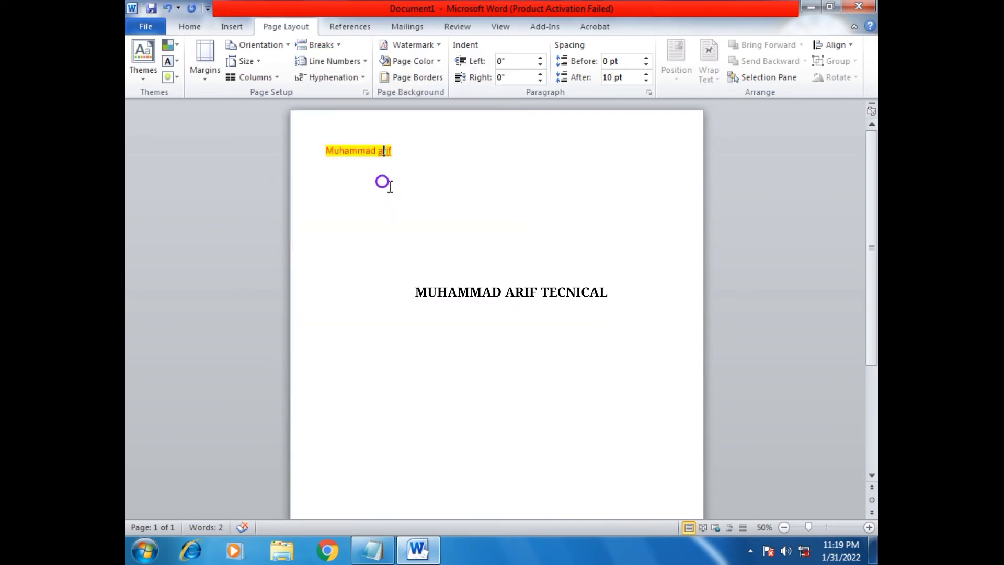
pyautogui.moveTo(417, 151); pyautogui.dragTo(147, 196)
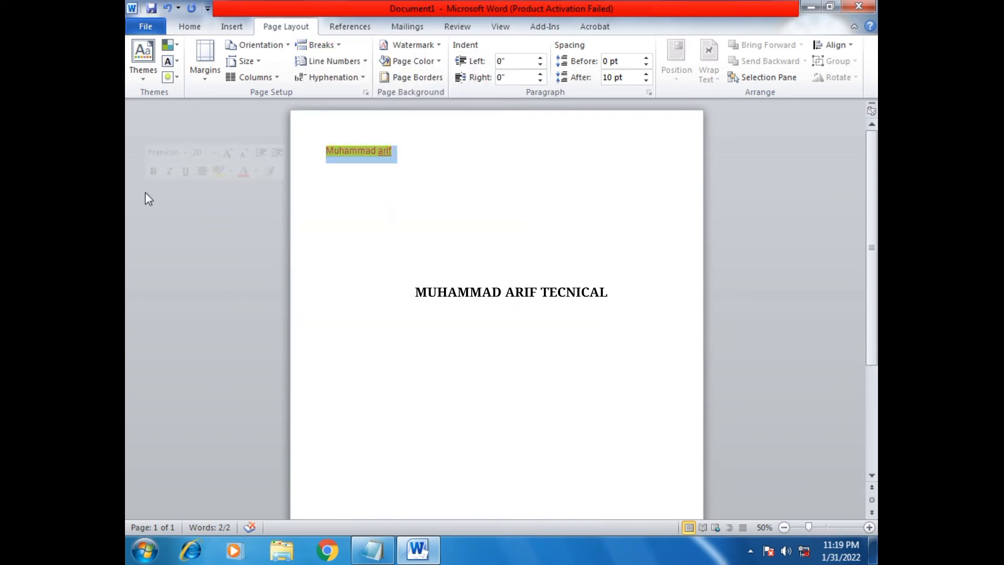
pyautogui.press('Delete')
pyautogui.write('=')
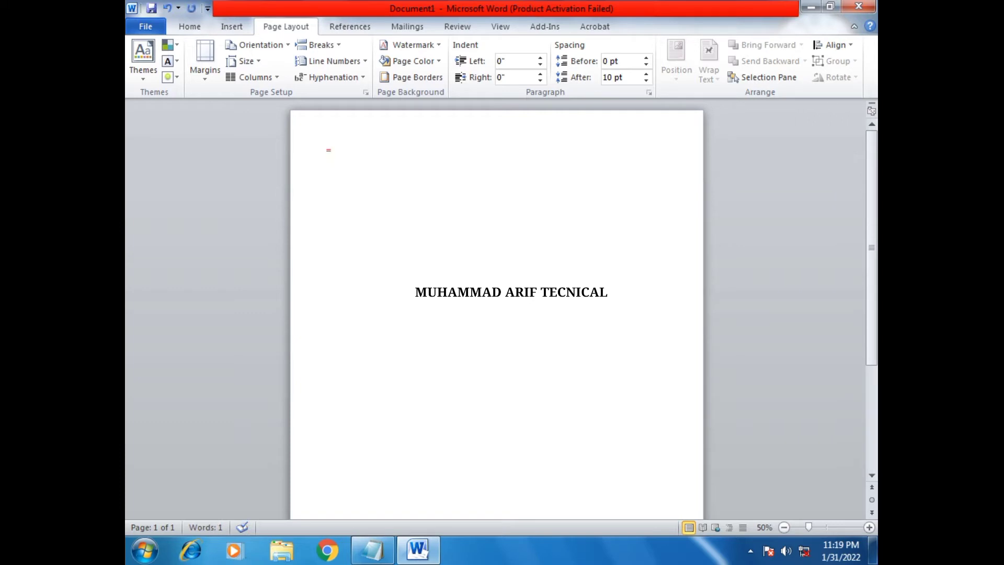
pyautogui.write('rand(')
pyautogui.write(')')
pyautogui.press('Return')
pyautogui.scroll(-3, 128, 212)
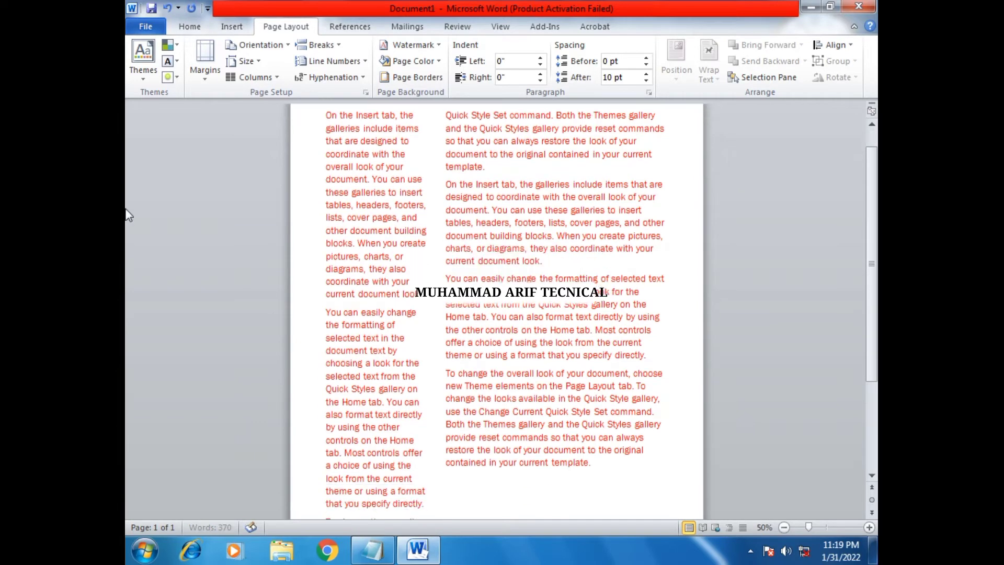
# - Switch the sample text to two equal columns and select the column text
pyautogui.scroll(3, 373, 325)
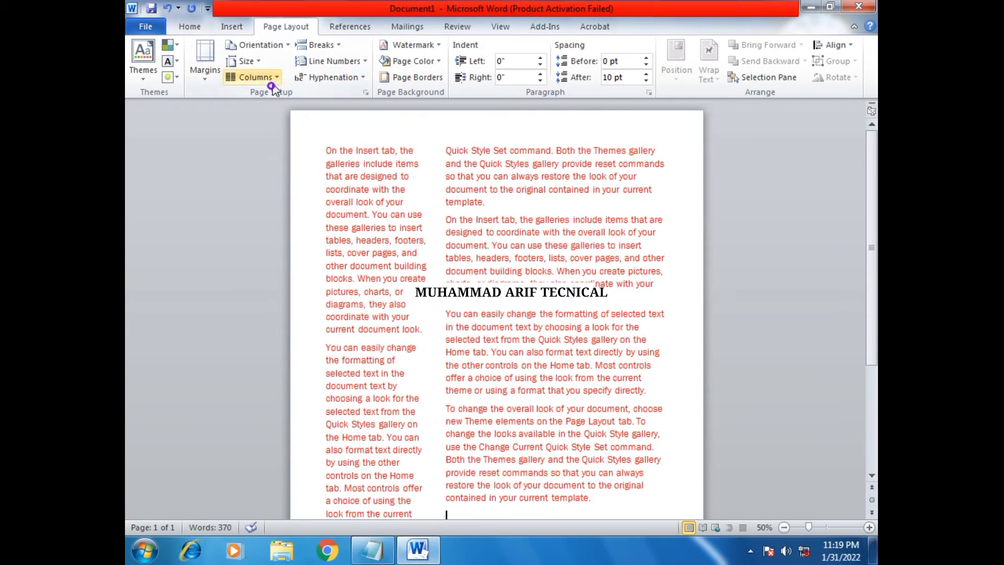
pyautogui.click(256, 78)
pyautogui.click(270, 135)
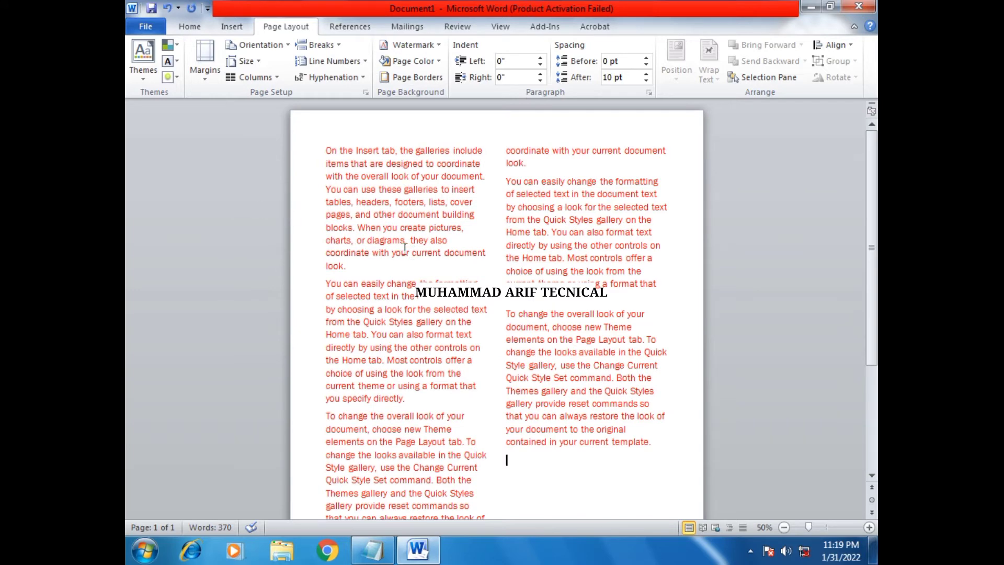
pyautogui.moveTo(329, 145); pyautogui.dragTo(447, 515)
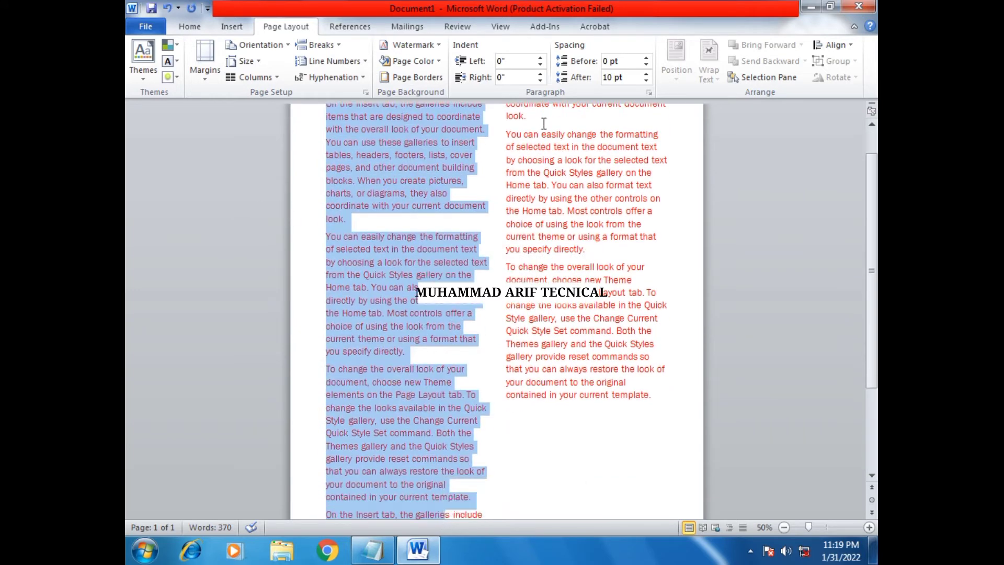
pyautogui.moveTo(507, 114); pyautogui.dragTo(548, 308)
pyautogui.scroll(2, 521, 265)
pyautogui.click(460, 225)
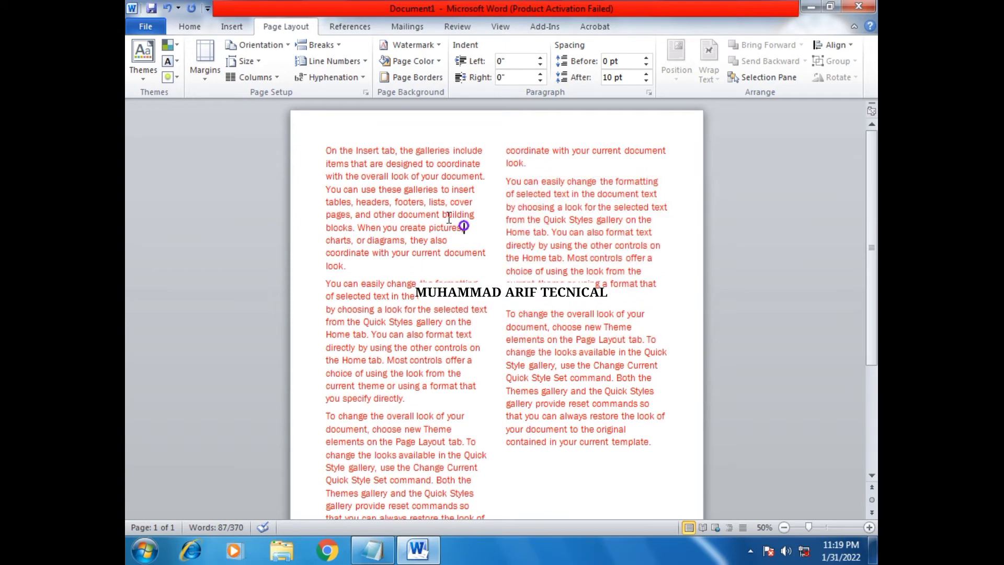
# - Try the Three, Left and Right column layouts, then return to One column
pyautogui.click(253, 76)
pyautogui.click(285, 163)
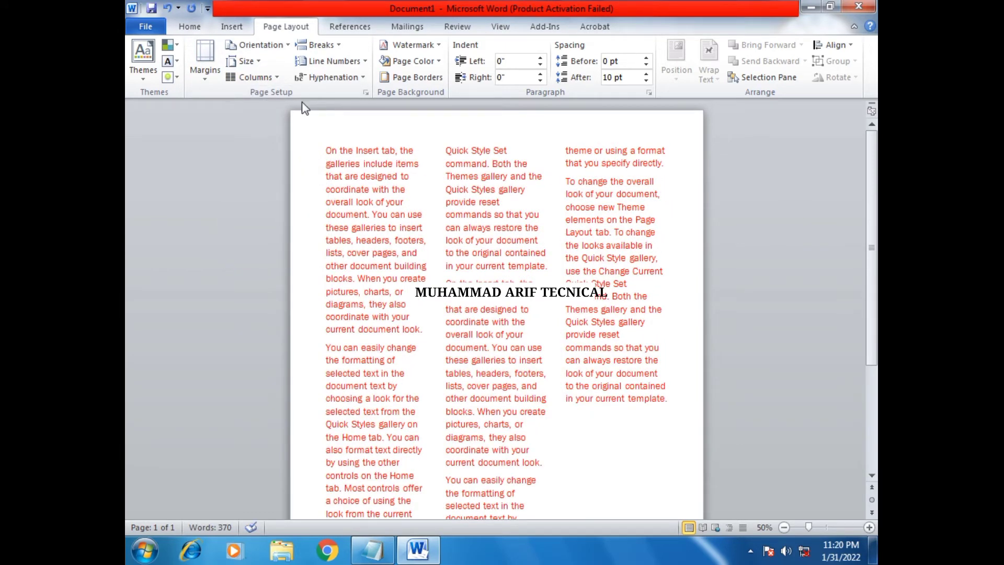
pyautogui.moveTo(305, 108)
pyautogui.click(273, 77)
pyautogui.click(295, 211)
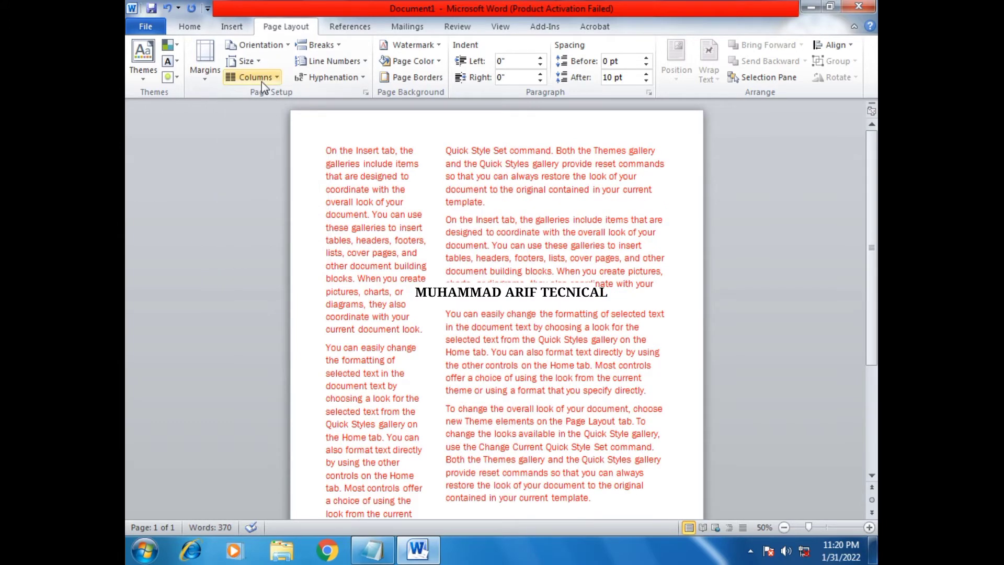
pyautogui.click(262, 79)
pyautogui.click(298, 237)
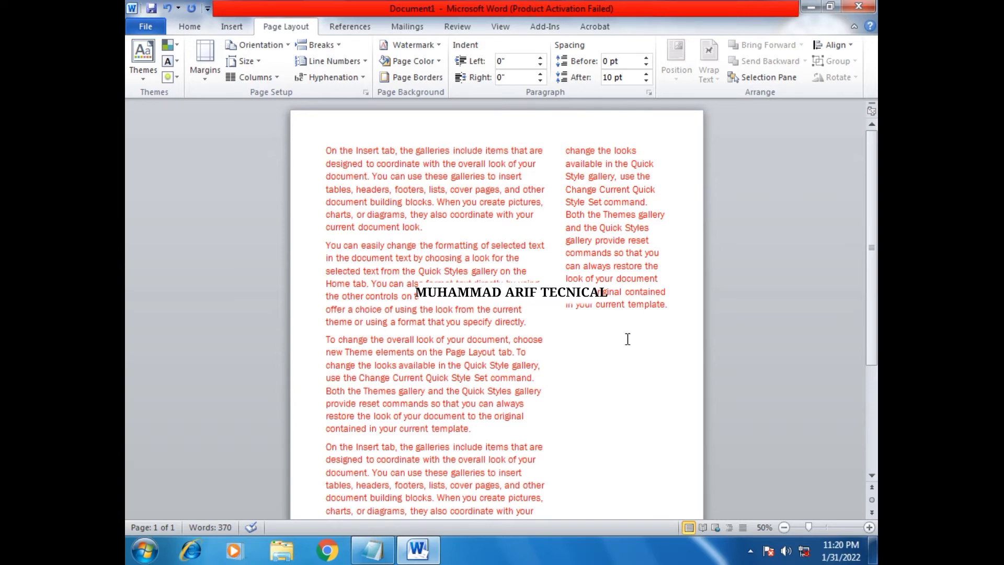
pyautogui.click(253, 77)
pyautogui.click(276, 105)
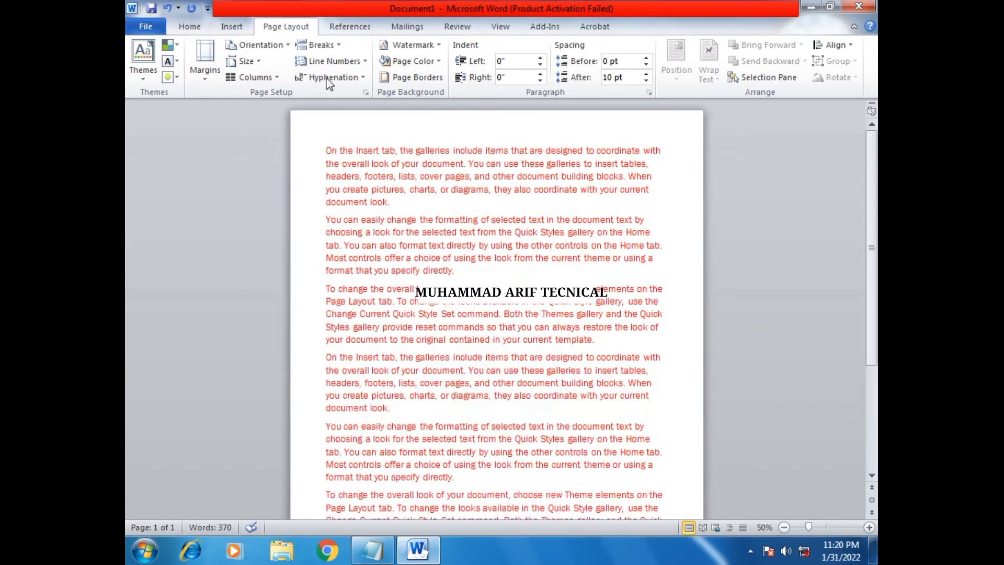
pyautogui.click(335, 45)
pyautogui.click(347, 93)
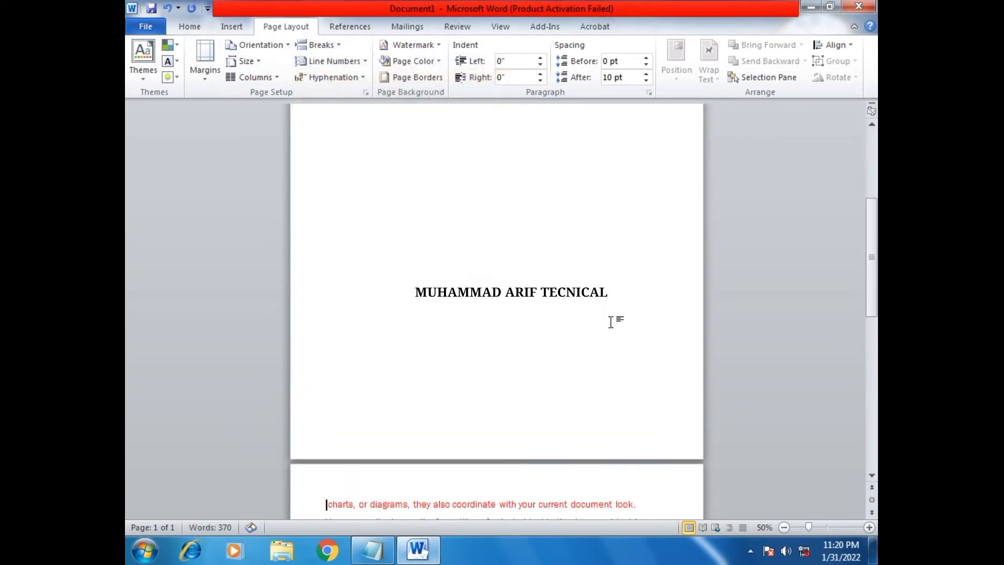
pyautogui.scroll(4, 432, 211)
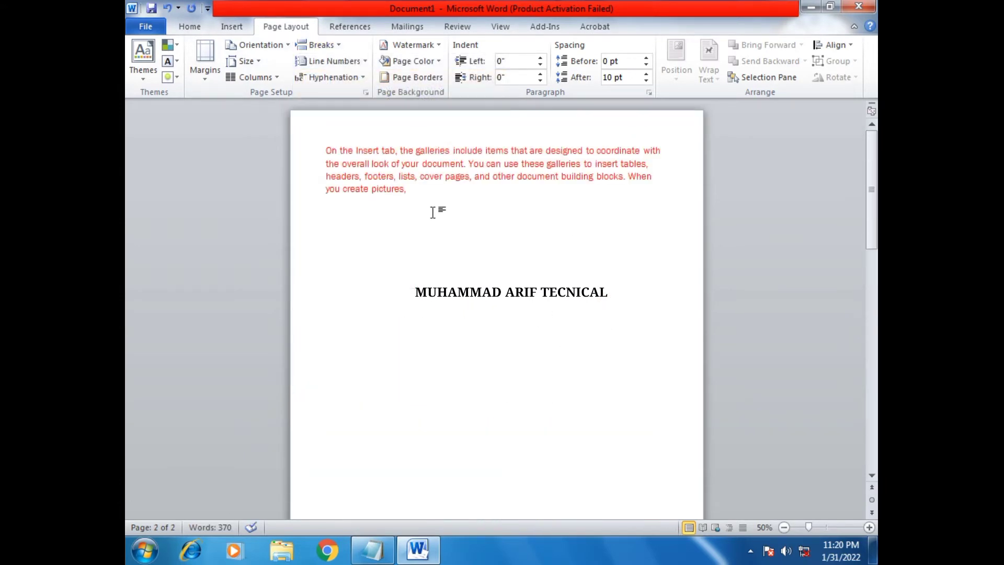
pyautogui.scroll(-4, 432, 211)
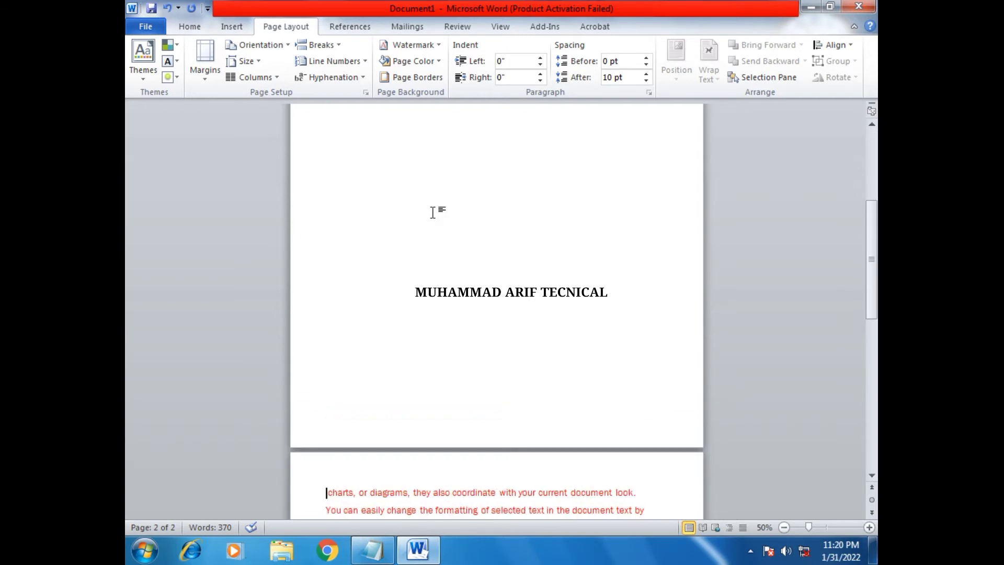
pyautogui.hotkey('ctrl', 'z')
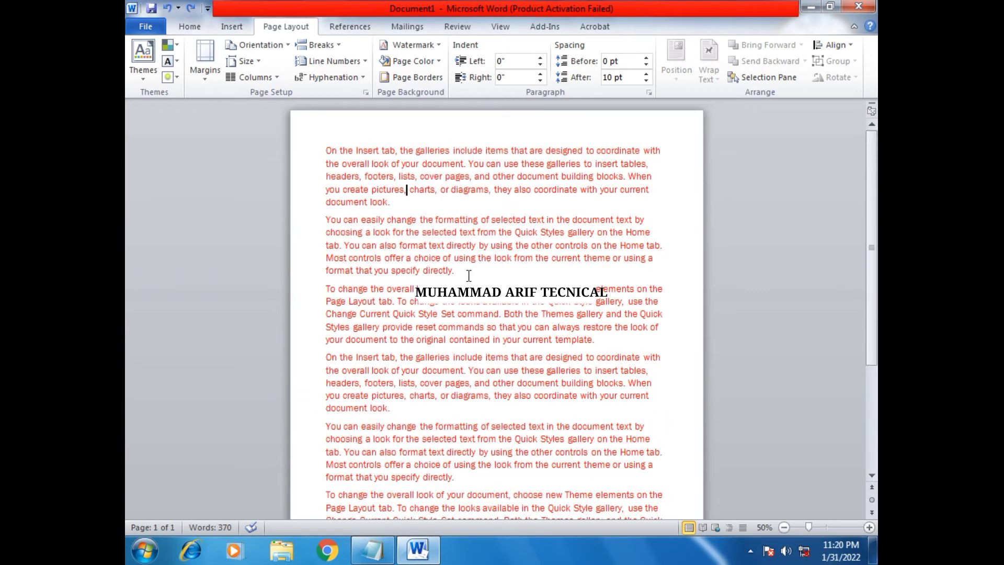
pyautogui.click(306, 45)
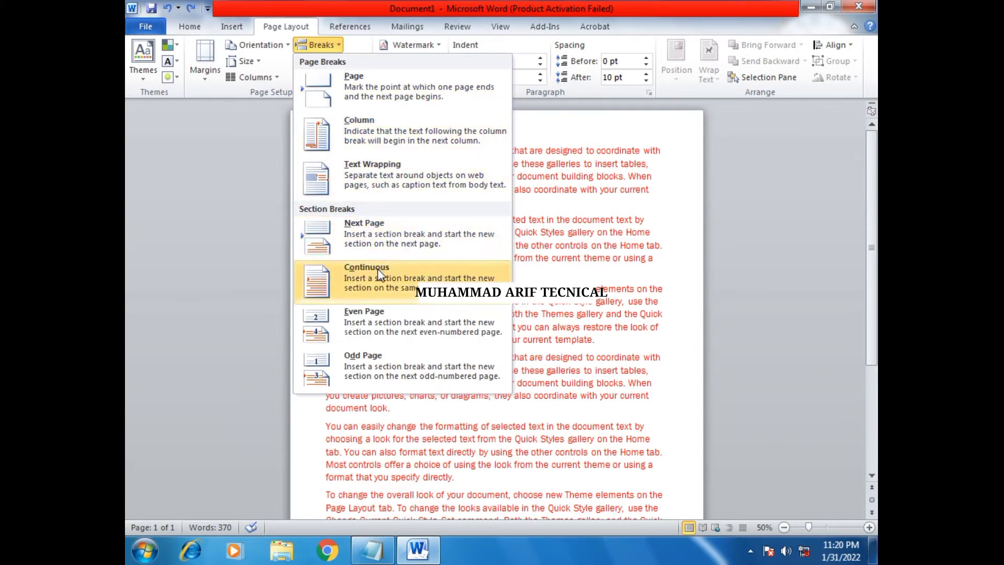
pyautogui.click(387, 318)
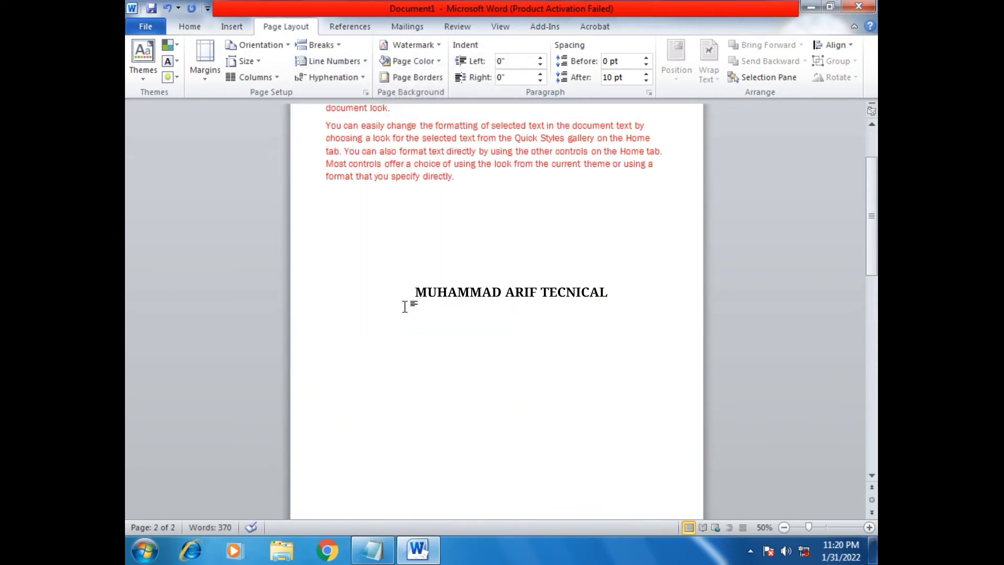
pyautogui.scroll(2, 404, 307)
pyautogui.scroll(-11, 406, 305)
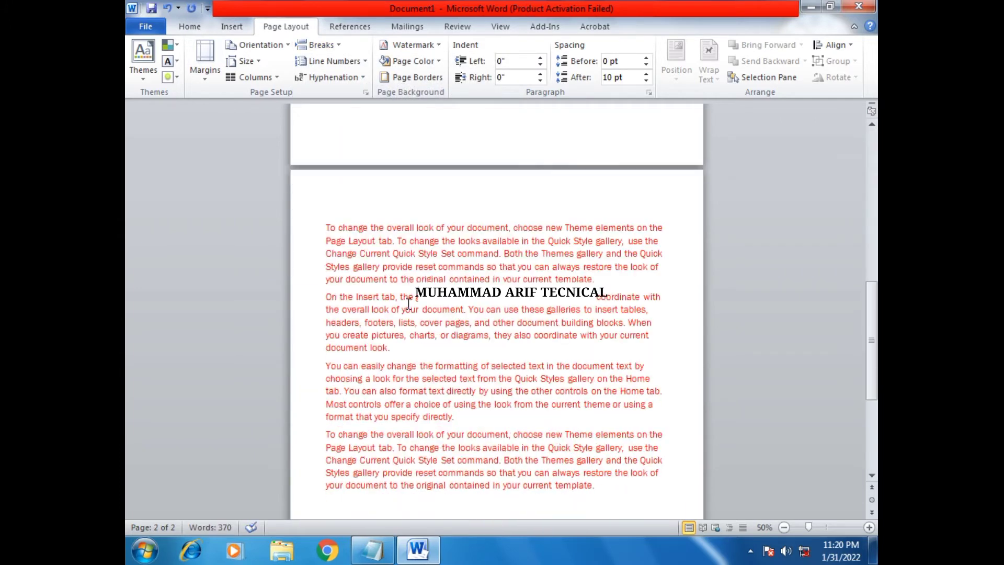
pyautogui.hotkey('ctrl', 'z')
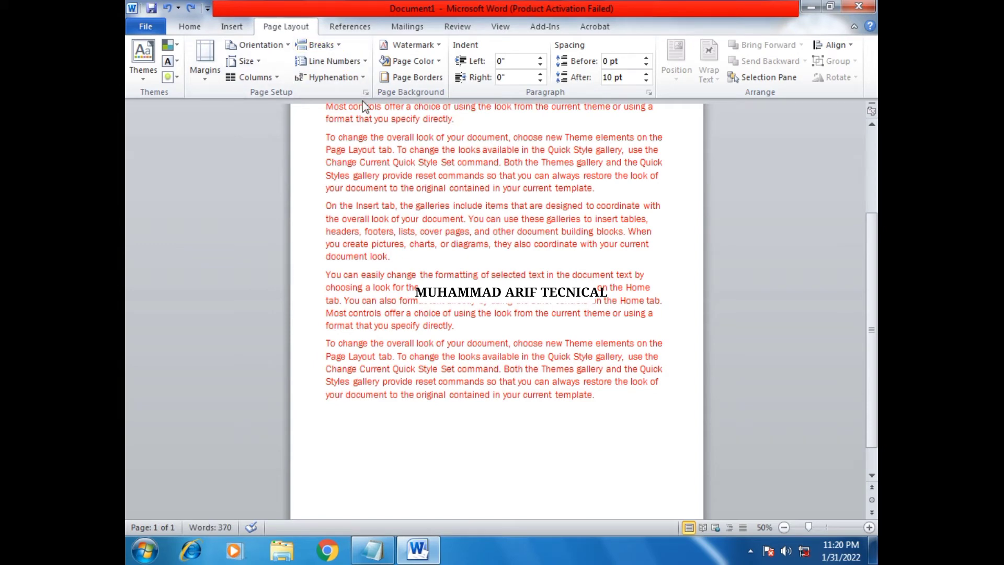
# - Apply Continuous line numbering so the sample text lines are numbered 1 to 31
pyautogui.click(365, 61)
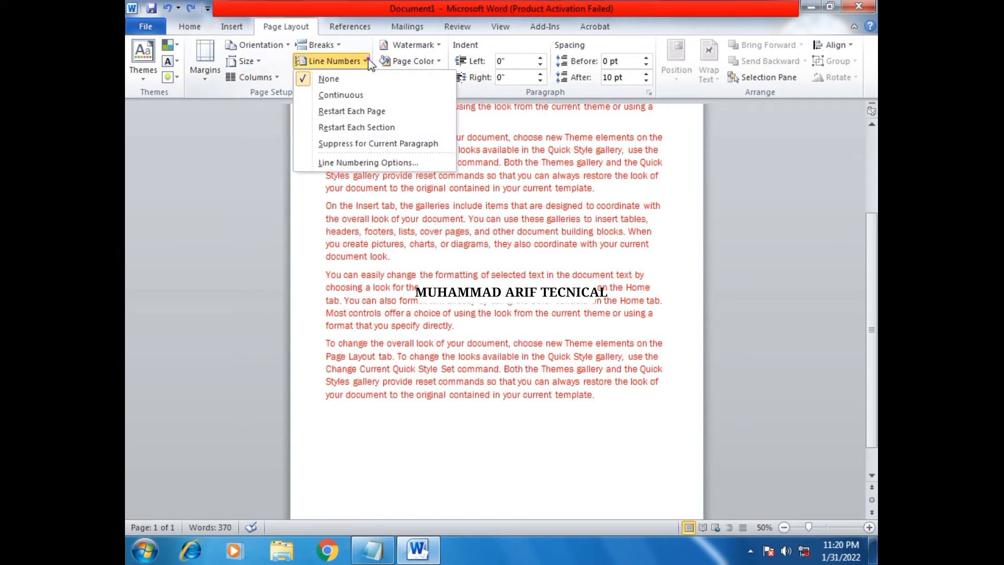
pyautogui.click(340, 95)
pyautogui.scroll(4, 414, 198)
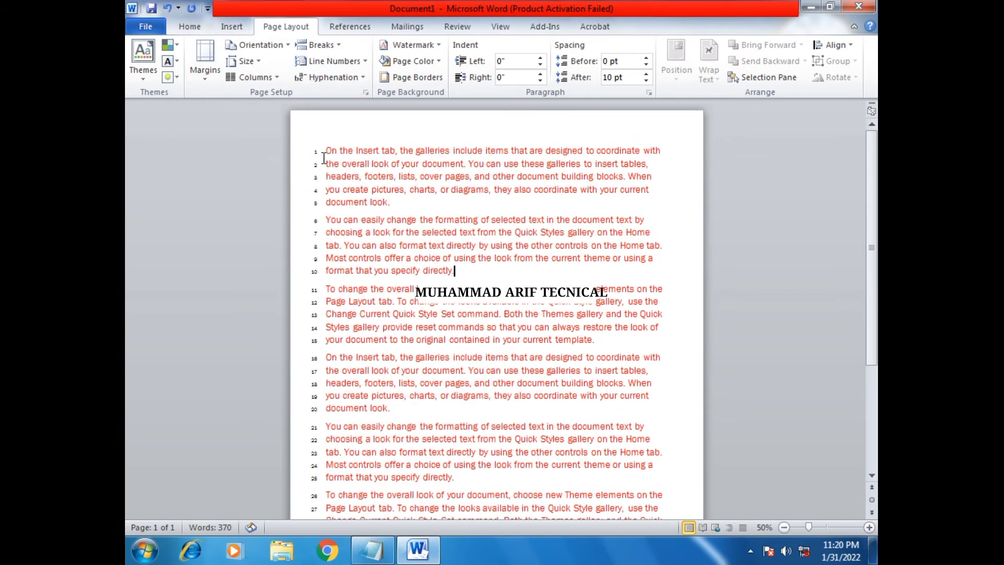
pyautogui.scroll(-3, 343, 297)
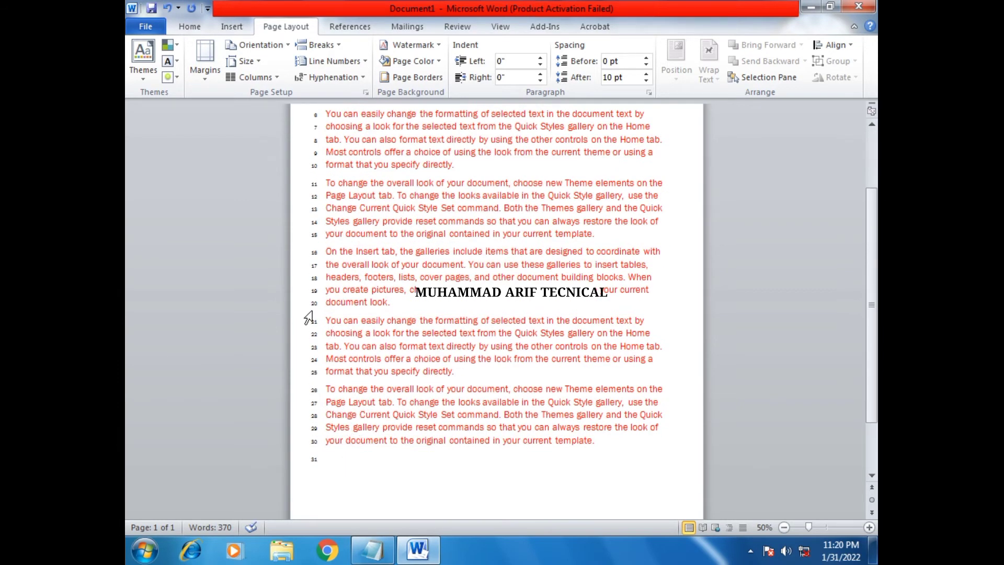
pyautogui.scroll(3, 306, 314)
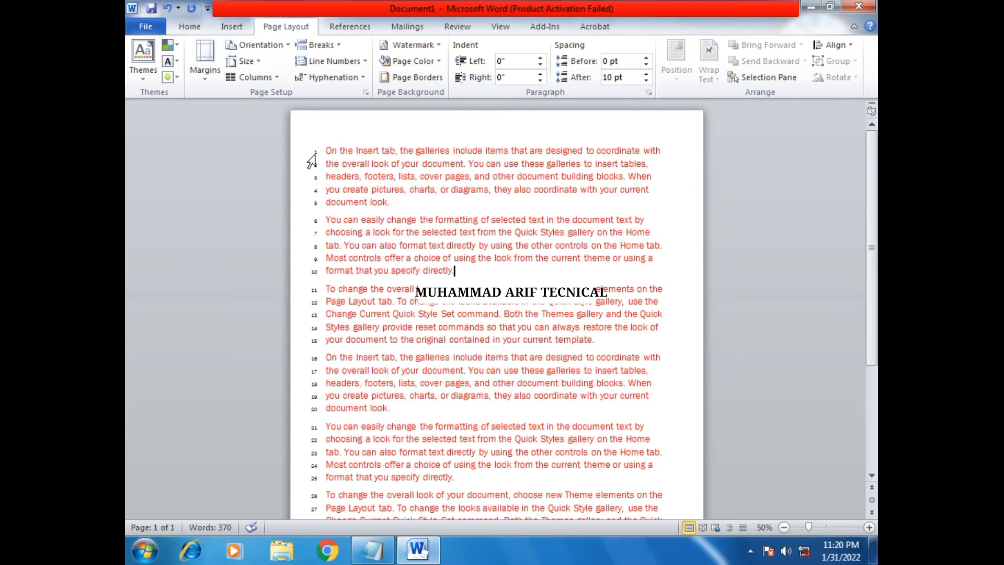
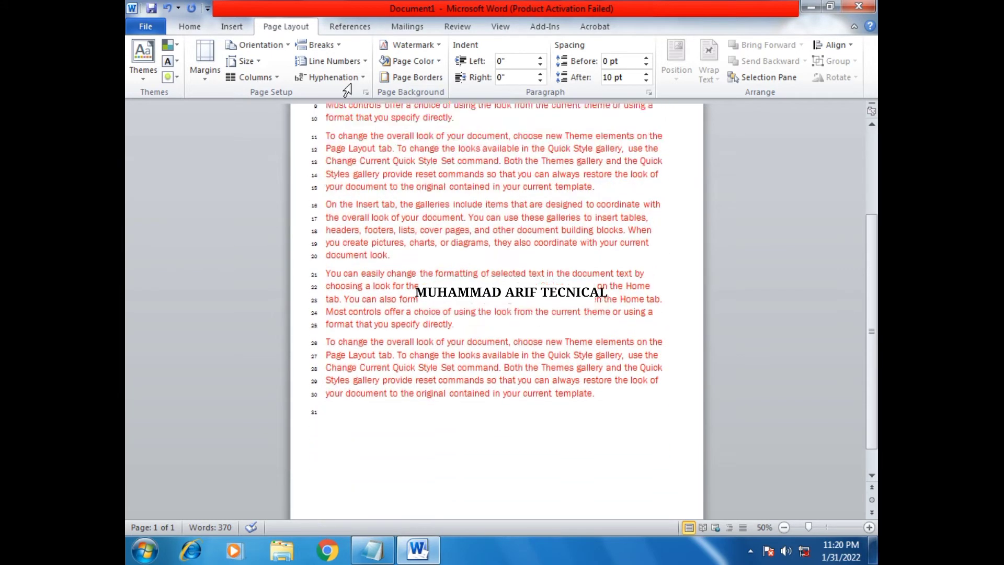
# - Turn on Automatic hyphenation for the sample text
pyautogui.moveTo(351, 84); pyautogui.dragTo(349, 63)
pyautogui.click(367, 224)
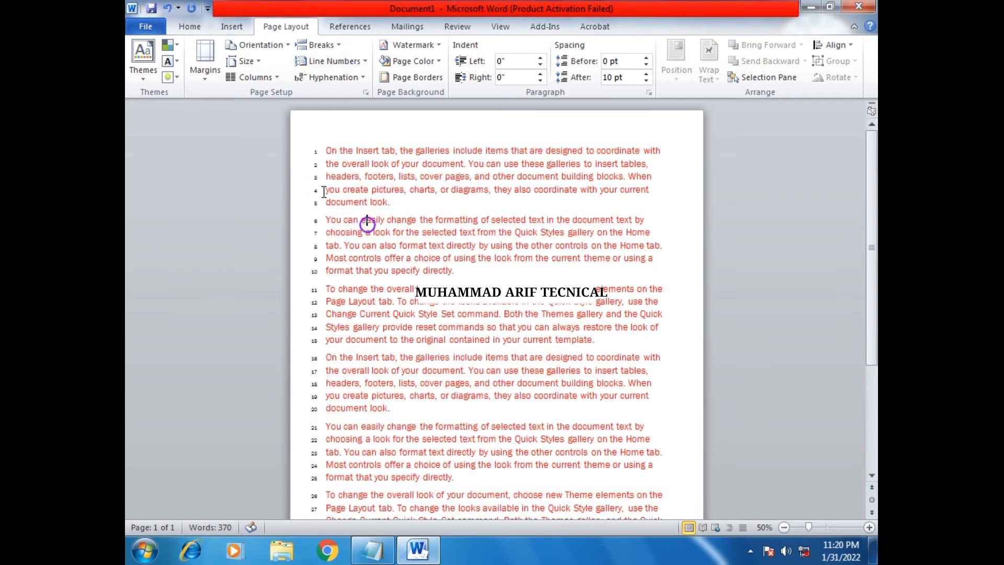
pyautogui.click(357, 83)
pyautogui.click(356, 111)
pyautogui.click(358, 82)
pyautogui.click(413, 262)
# - Delete the text of line 6, then undo the deletion to restore it
pyautogui.moveTo(644, 219); pyautogui.dragTo(312, 224)
pyautogui.press('Delete')
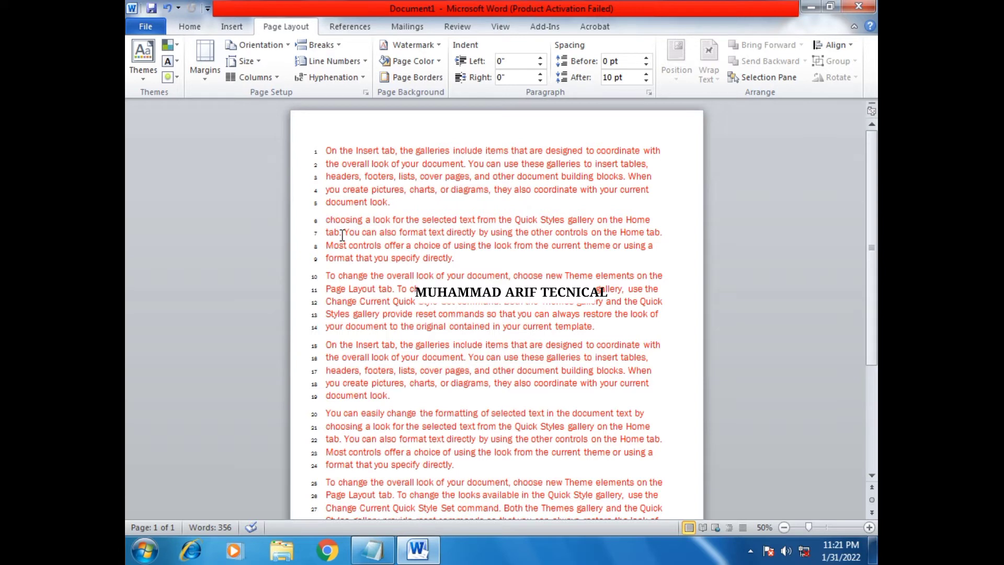
pyautogui.hotkey('ctrl', 'z')
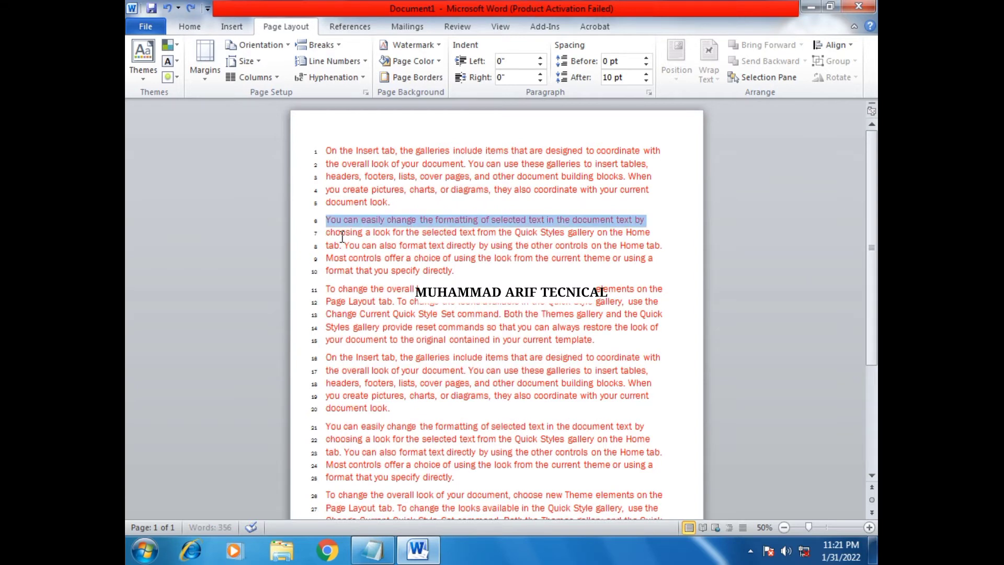
# - Run Manual hyphenation through the whole document, then undo the line numbering
pyautogui.click(357, 79)
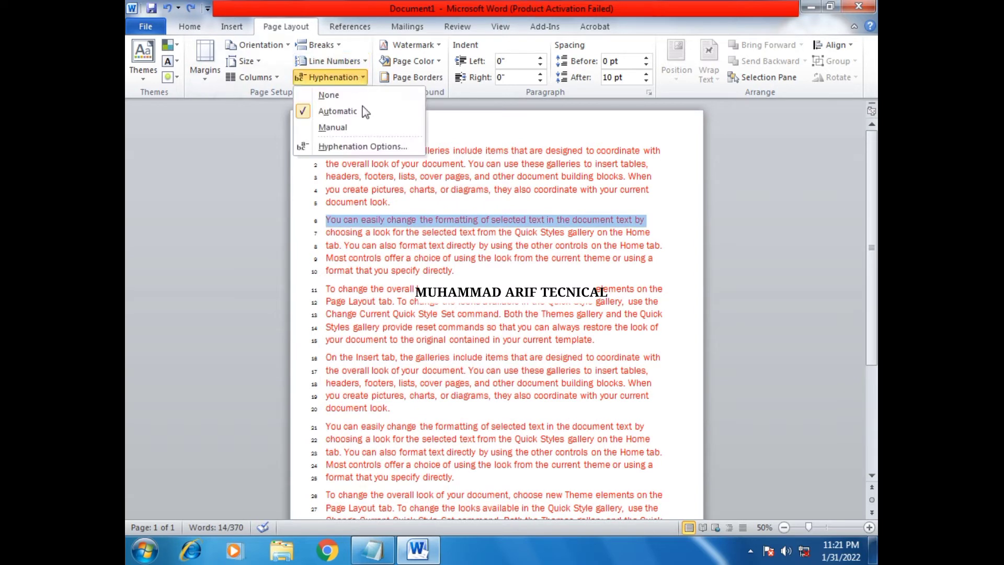
pyautogui.click(333, 127)
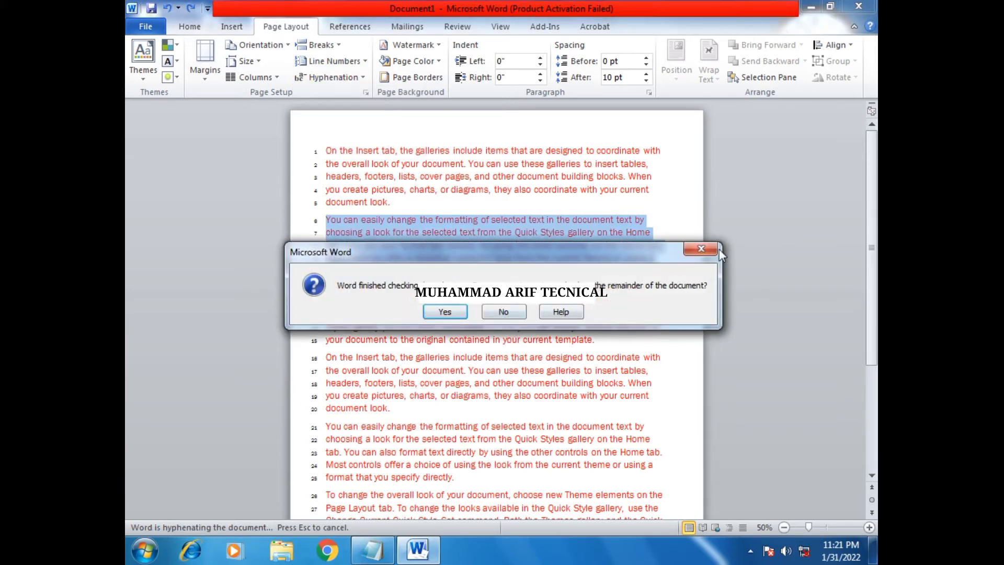
pyautogui.click(525, 313)
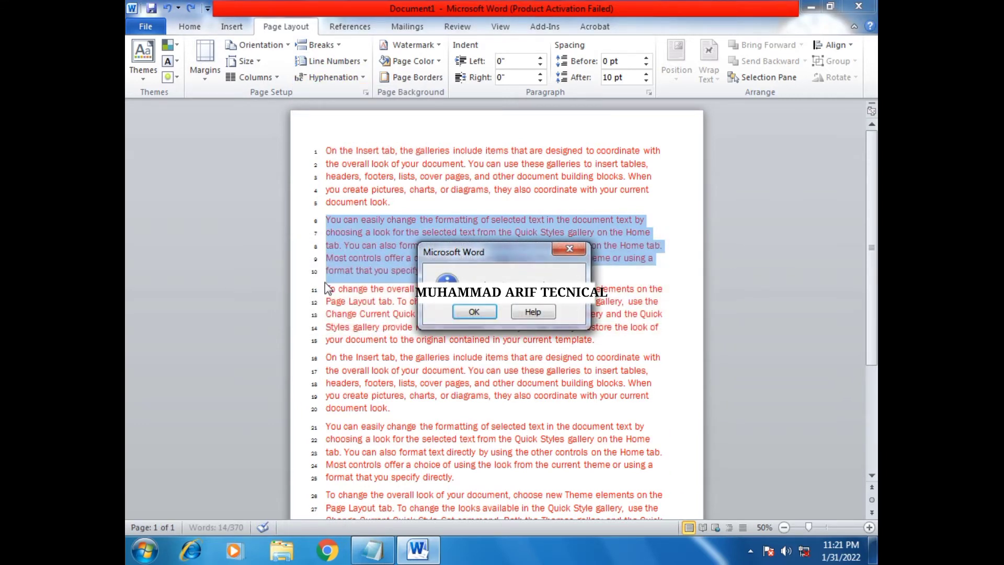
pyautogui.click(569, 249)
pyautogui.click(443, 327)
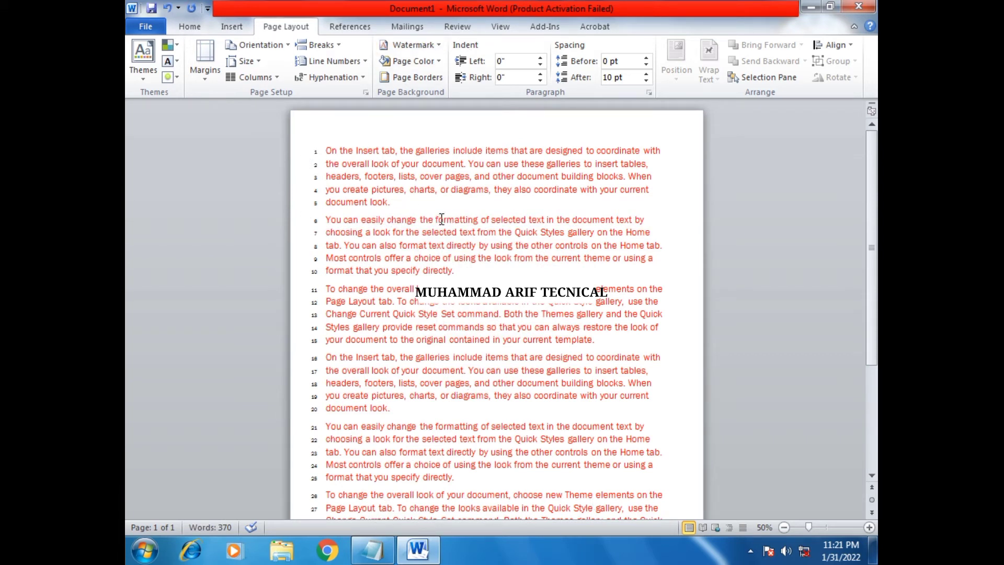
pyautogui.hotkey('ctrl', 'z')
pyautogui.hotkey('ctrl', 'z')
pyautogui.hotkey('ctrl', 'z')
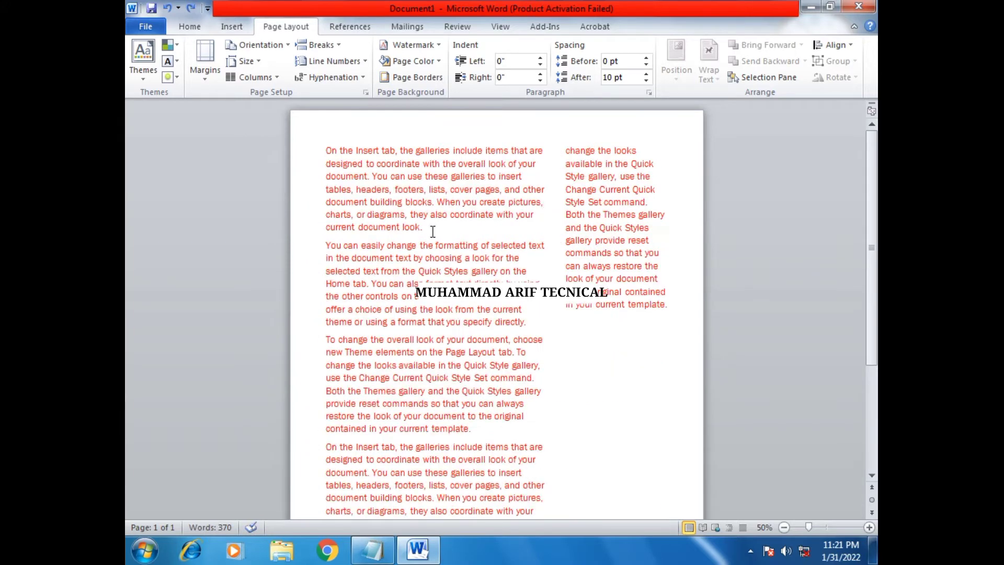
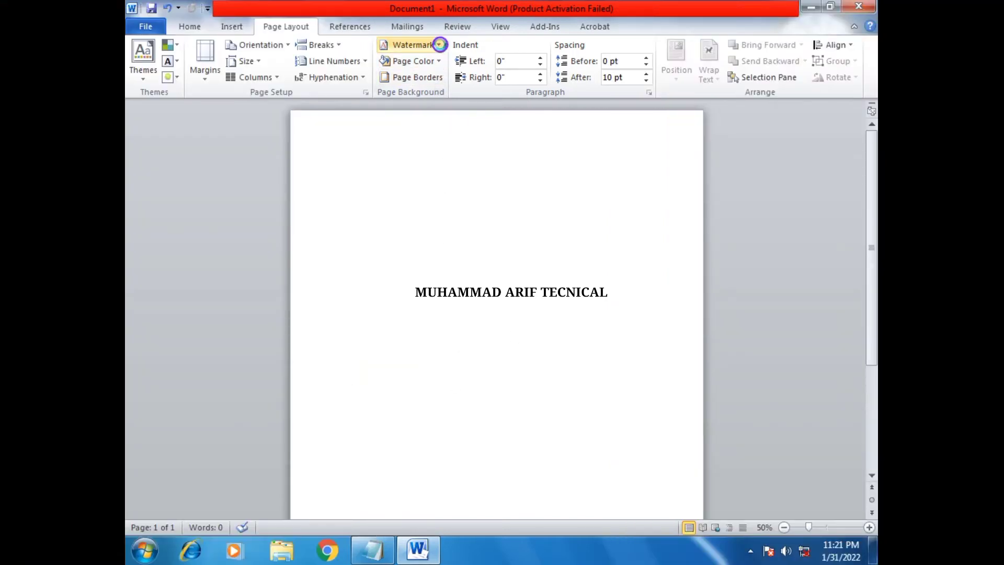
# - Open Custom Watermark and try a picture watermark at 100% scale
pyautogui.click(440, 45)
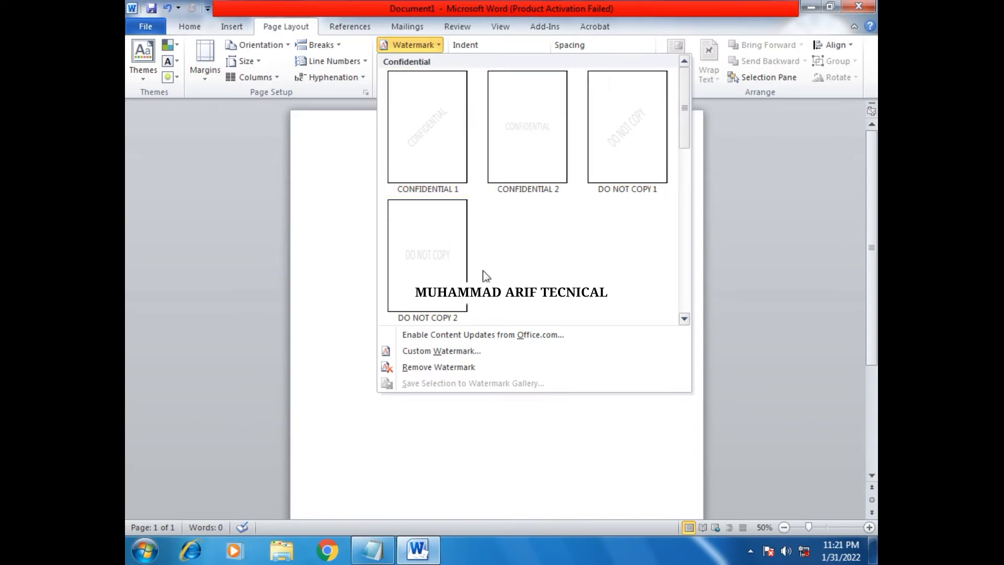
pyautogui.click(431, 353)
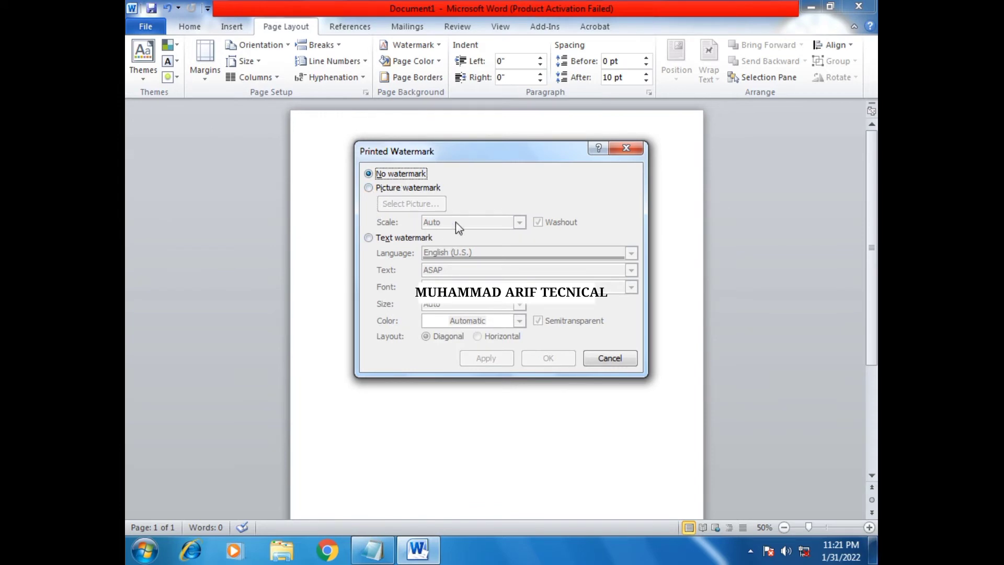
pyautogui.click(372, 188)
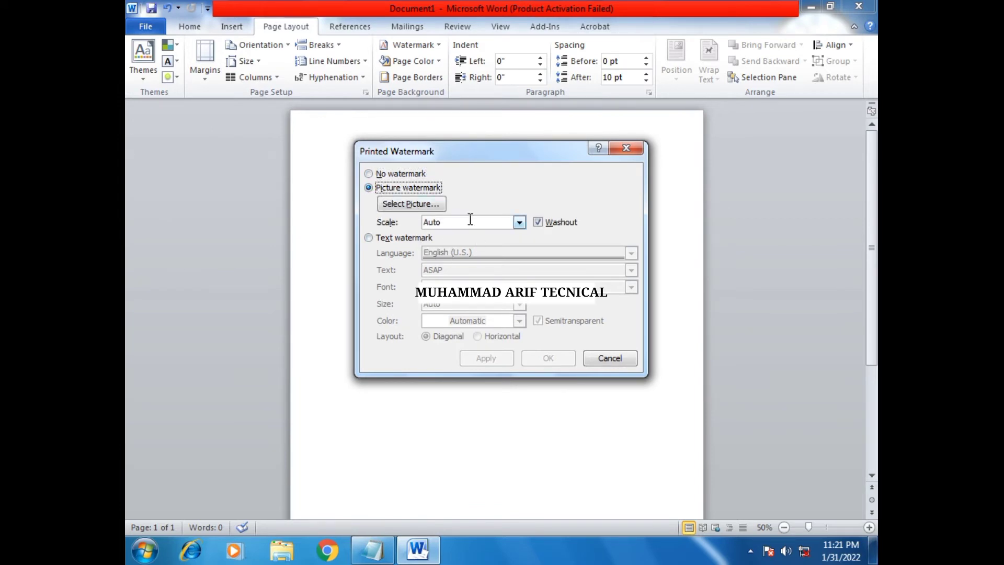
pyautogui.click(523, 222)
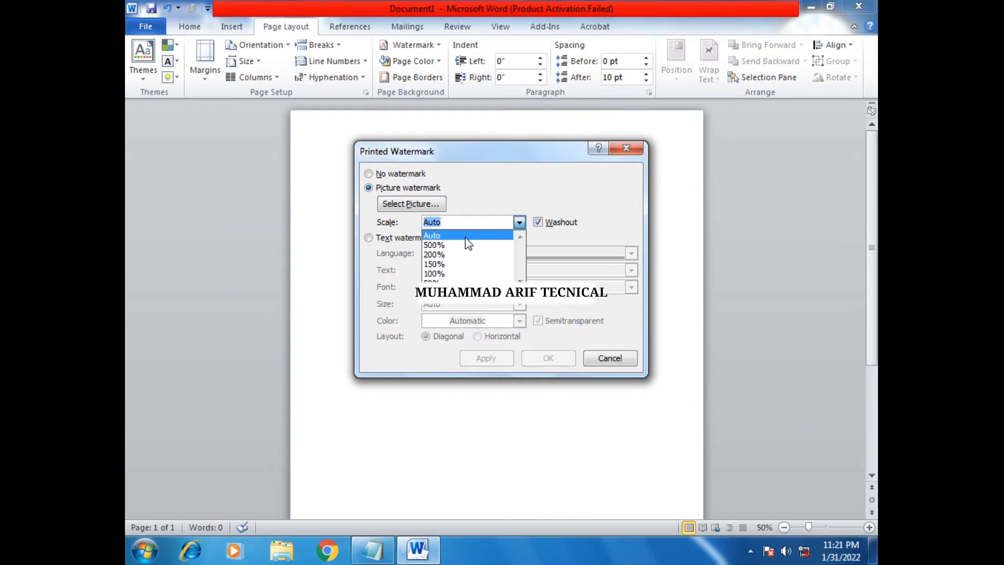
pyautogui.click(449, 273)
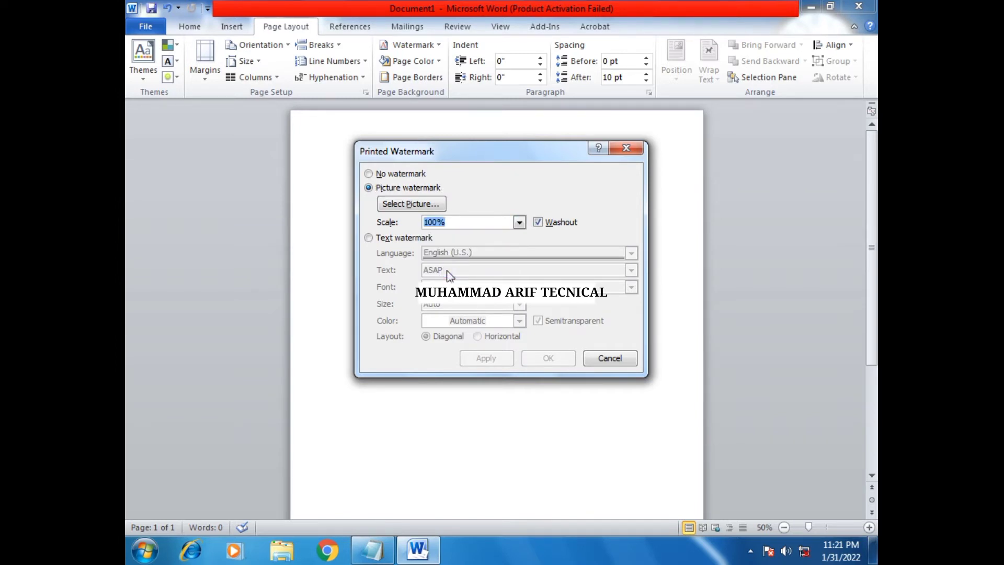
# - Switch to a text watermark in English (U.S.) and replace the ASAP text with the author's name
pyautogui.click(390, 238)
pyautogui.click(468, 251)
pyautogui.click(492, 266)
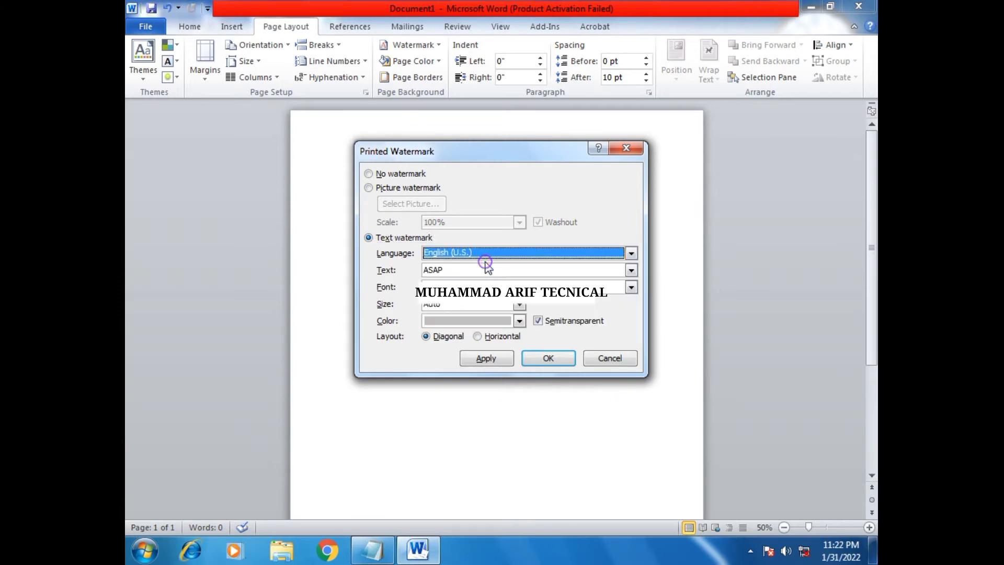
pyautogui.click(477, 268)
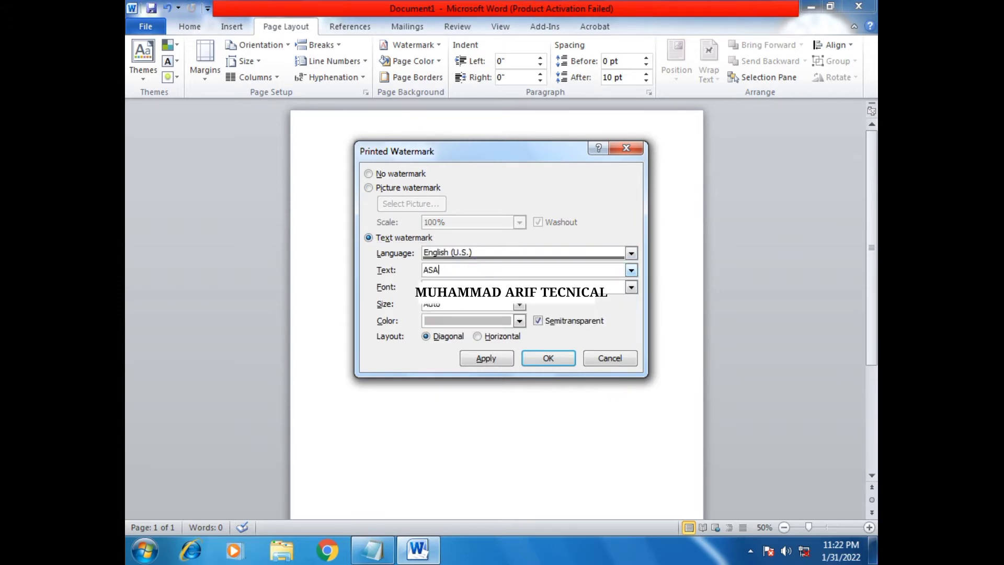
pyautogui.press('BackSpace')
pyautogui.press('BackSpace')
pyautogui.press('BackSpace')
pyautogui.write('m')
# - Give the watermark a new font, size 54 and black colour
pyautogui.click(631, 287)
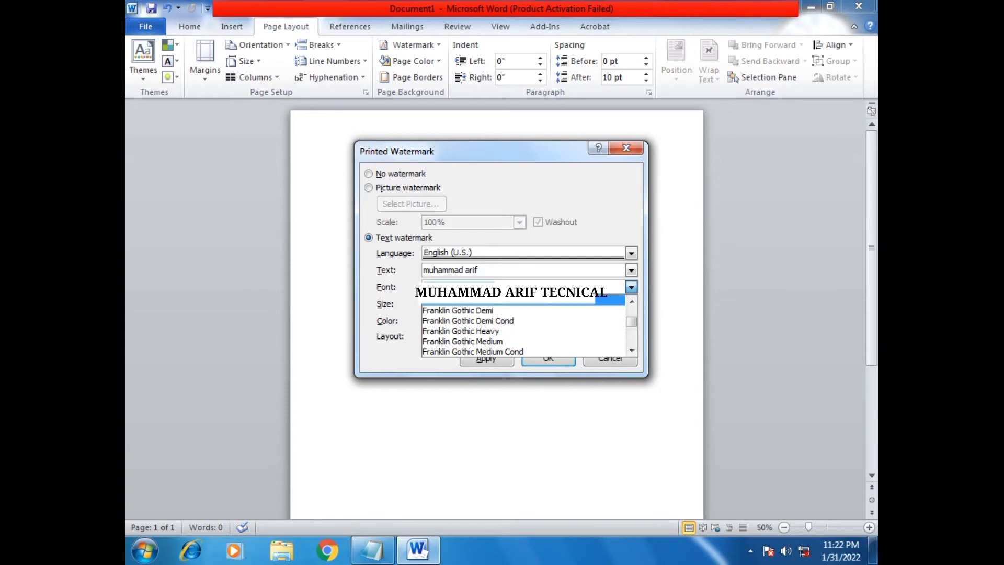
pyautogui.press('BackSpace')
pyautogui.write('a')
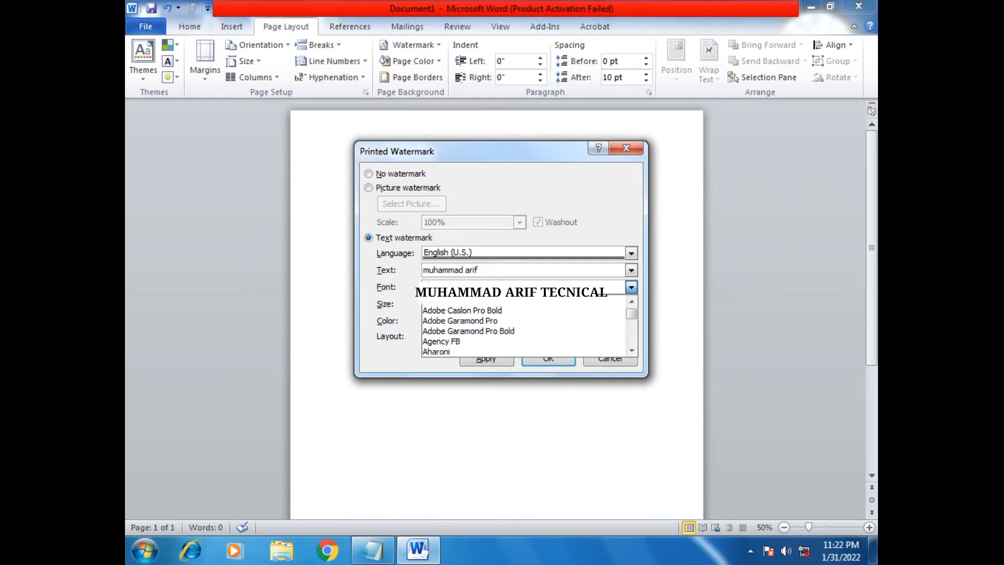
pyautogui.write('n')
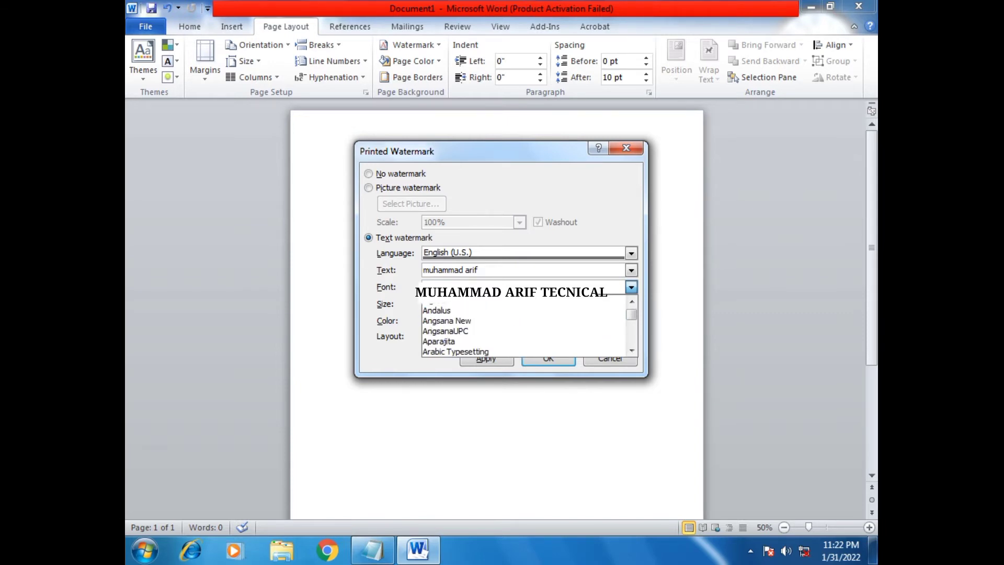
pyautogui.press('Down')
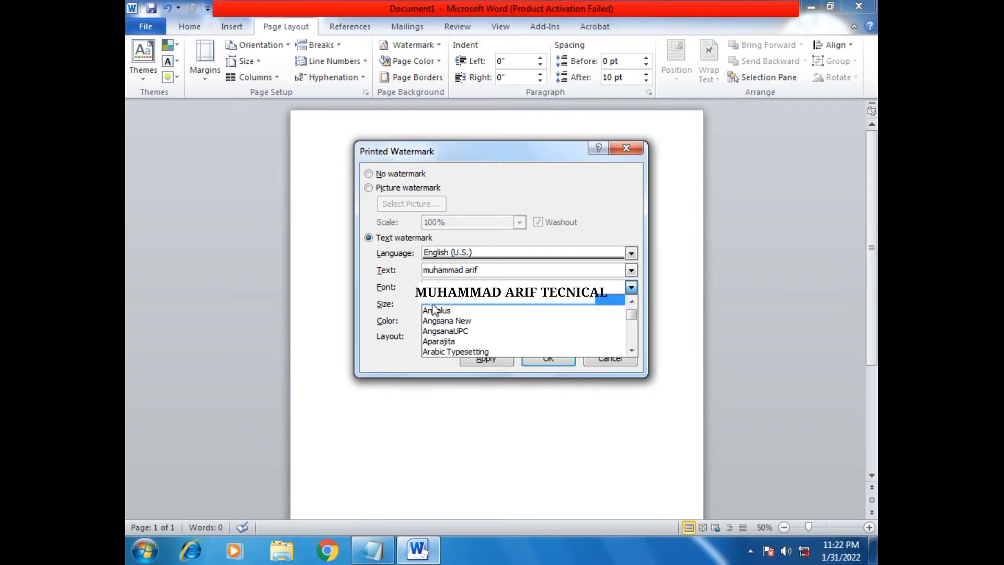
pyautogui.press('Tab')
pyautogui.click(519, 307)
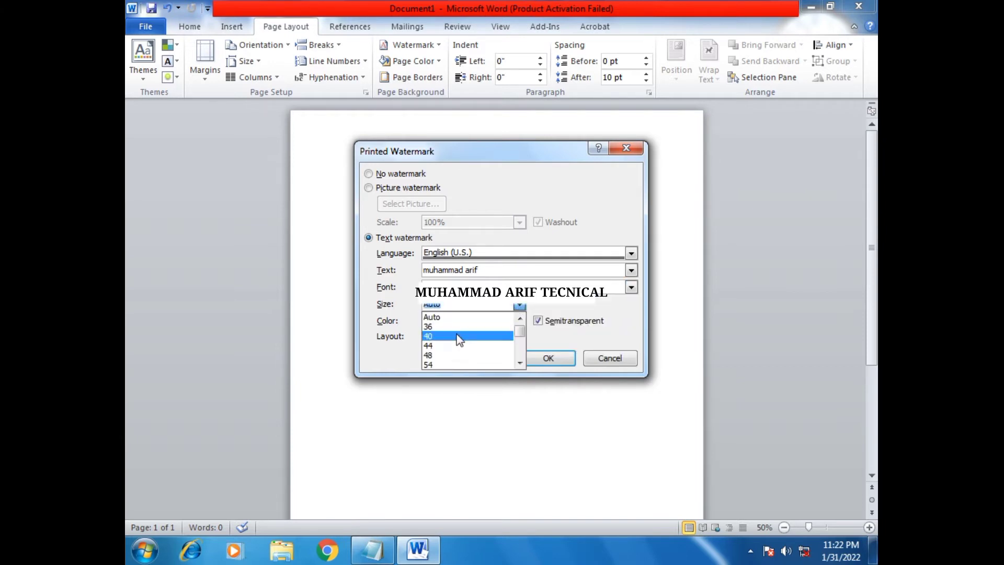
pyautogui.click(435, 363)
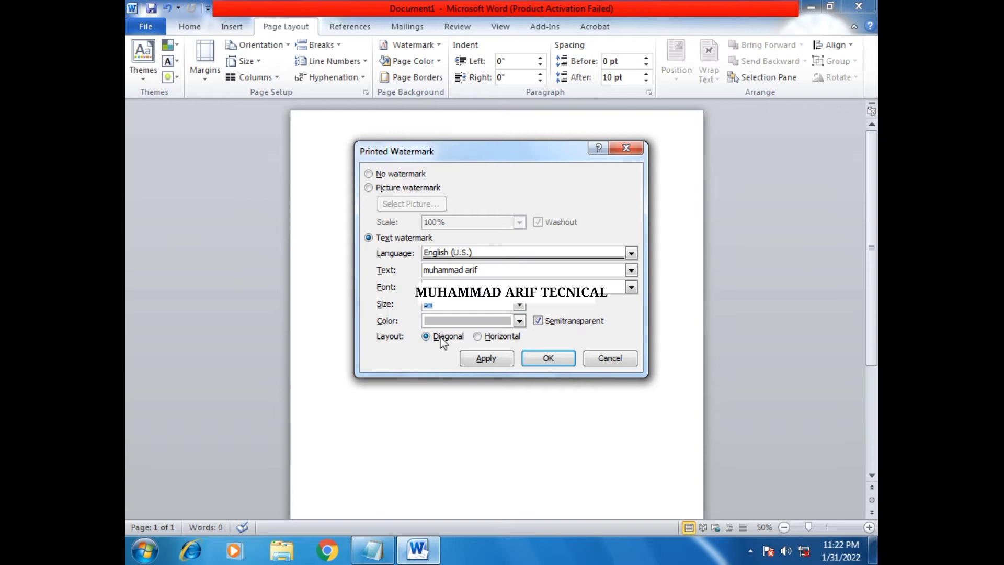
pyautogui.click(519, 321)
pyautogui.click(440, 366)
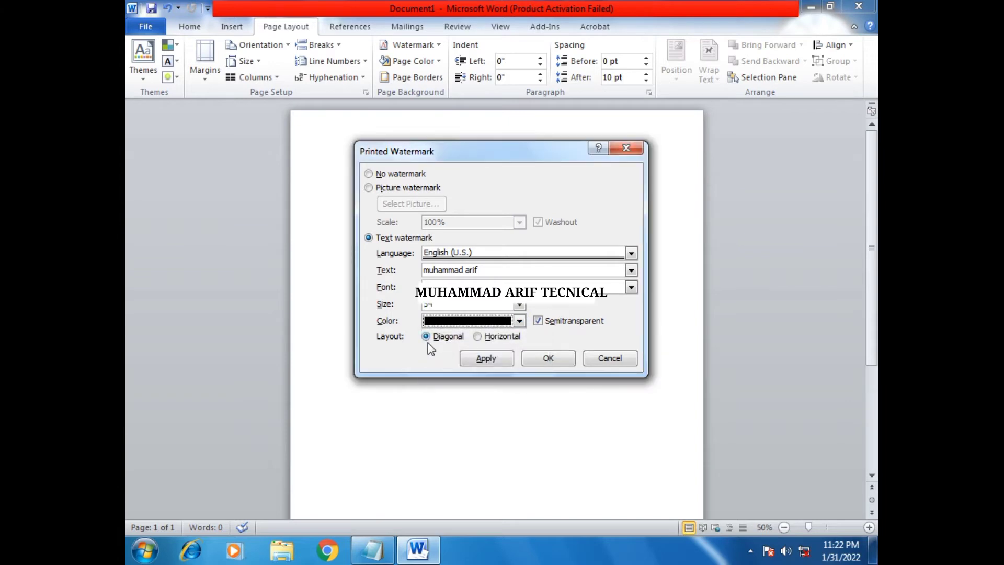
# - Lay the semitransparent watermark out diagonally, apply it to the page and close the dialog
pyautogui.click(489, 337)
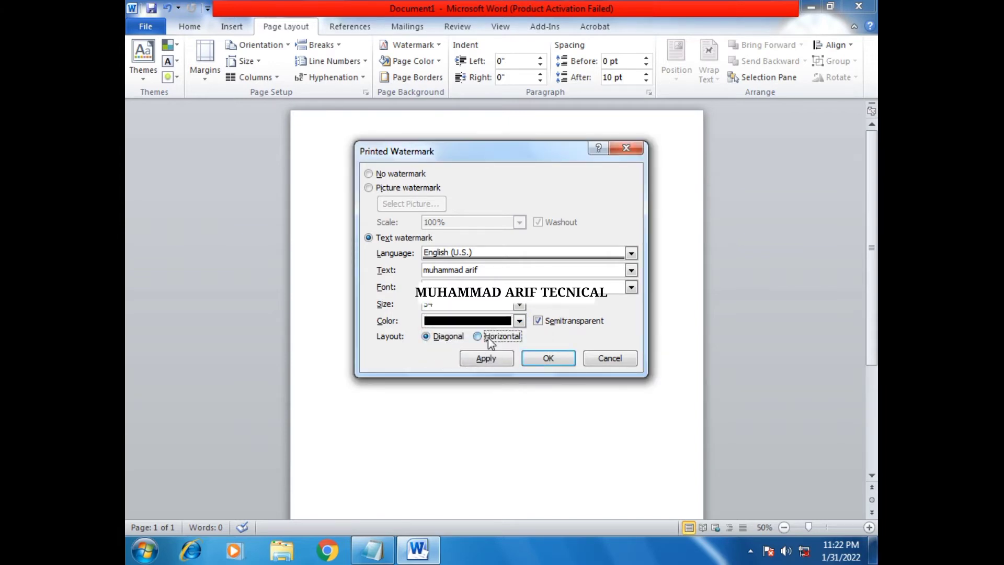
pyautogui.click(473, 359)
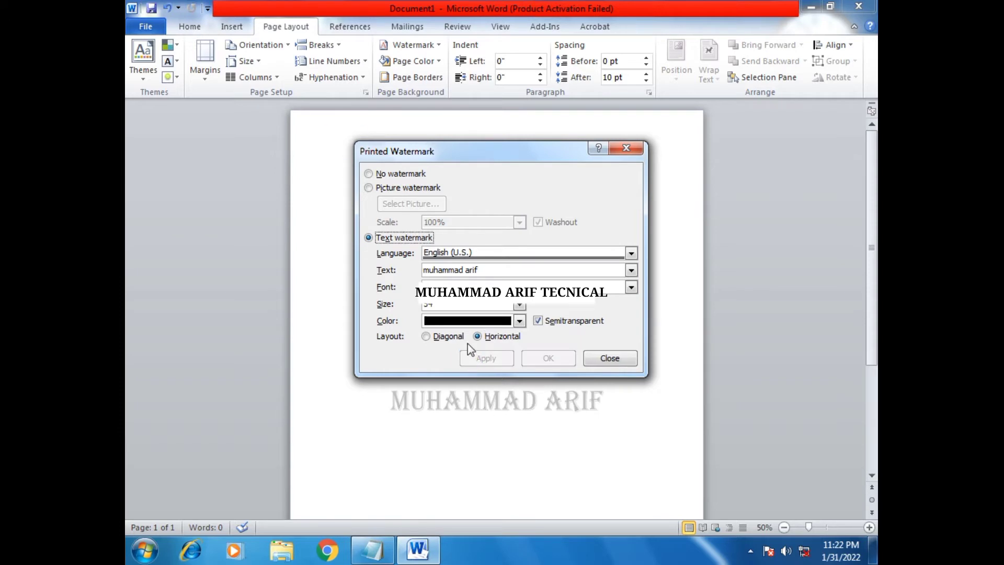
pyautogui.click(438, 337)
pyautogui.click(492, 359)
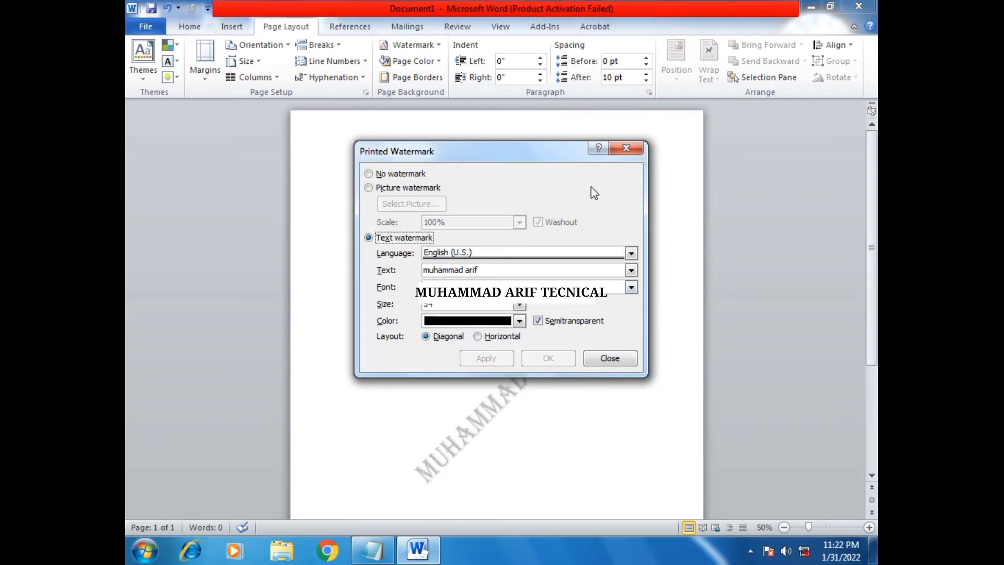
pyautogui.click(604, 358)
pyautogui.scroll(-3, 539, 421)
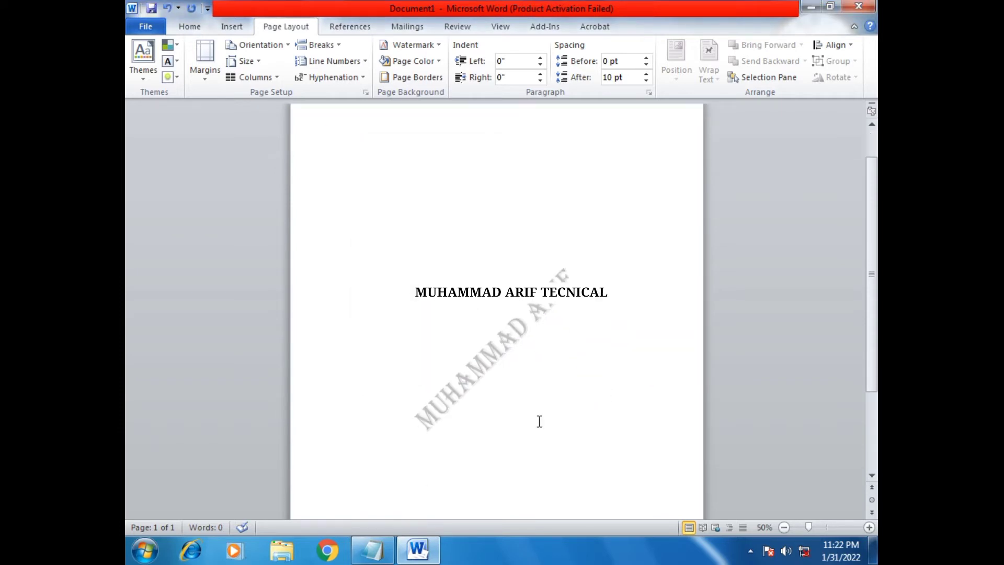
# - Reopen the custom watermark settings and apply watermark size 144
pyautogui.scroll(2, 544, 398)
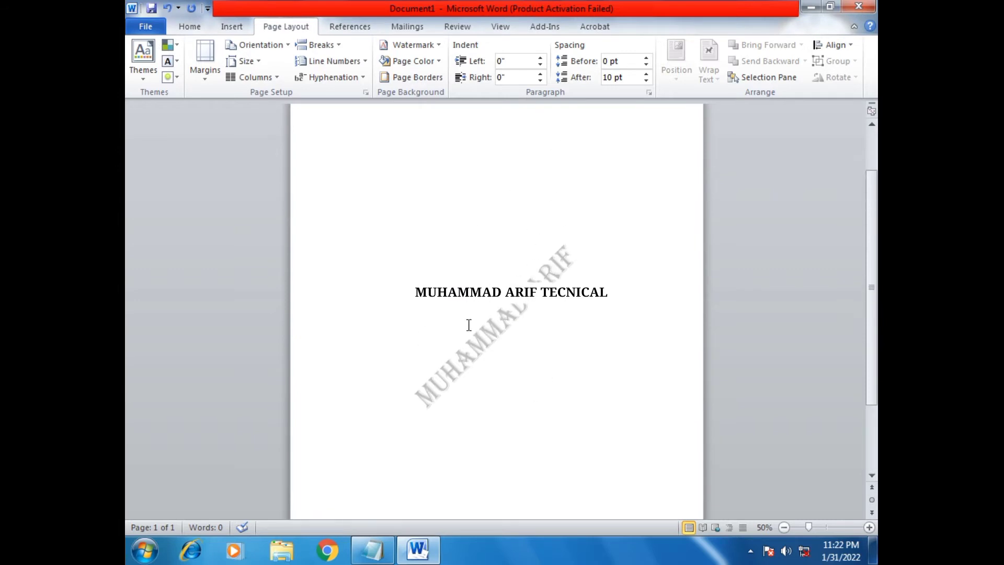
pyautogui.scroll(1, 511, 322)
pyautogui.click(515, 347)
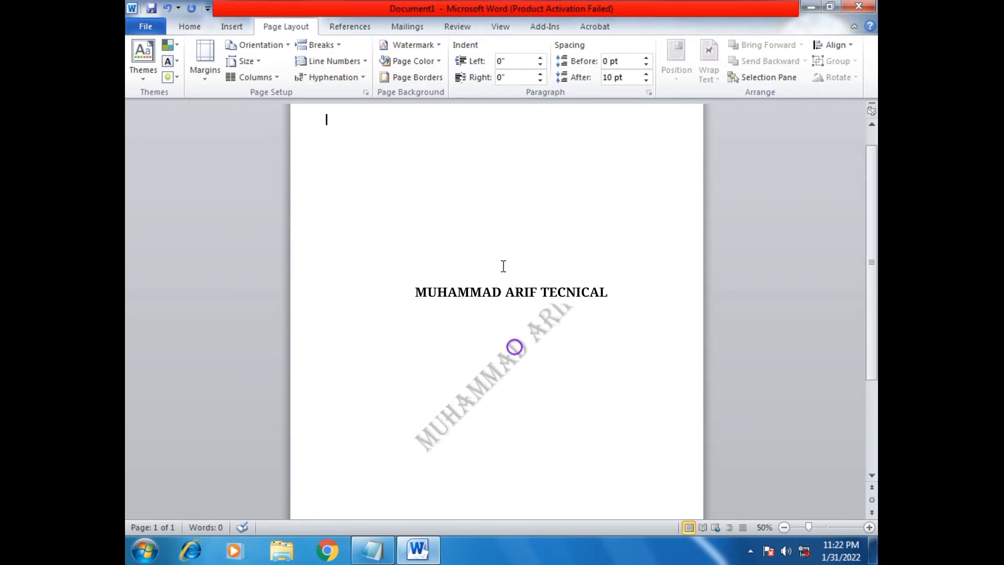
pyautogui.click(411, 45)
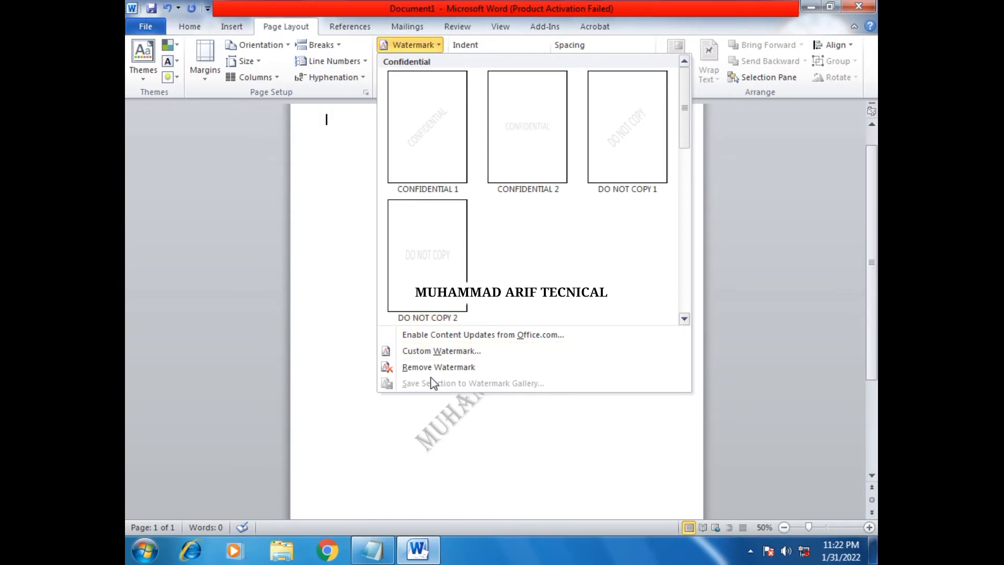
pyautogui.click(431, 350)
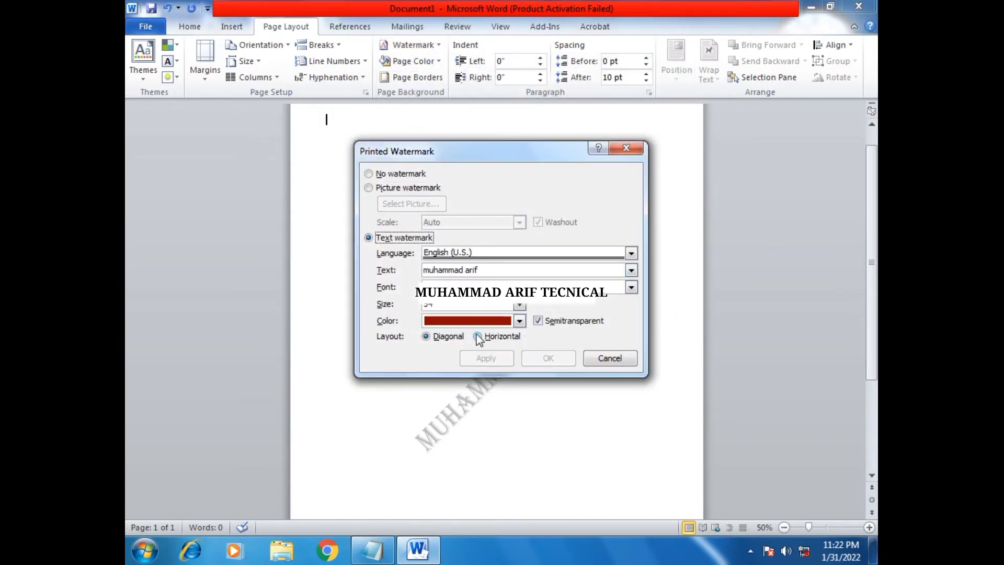
pyautogui.click(520, 306)
pyautogui.scroll(-3, 478, 360)
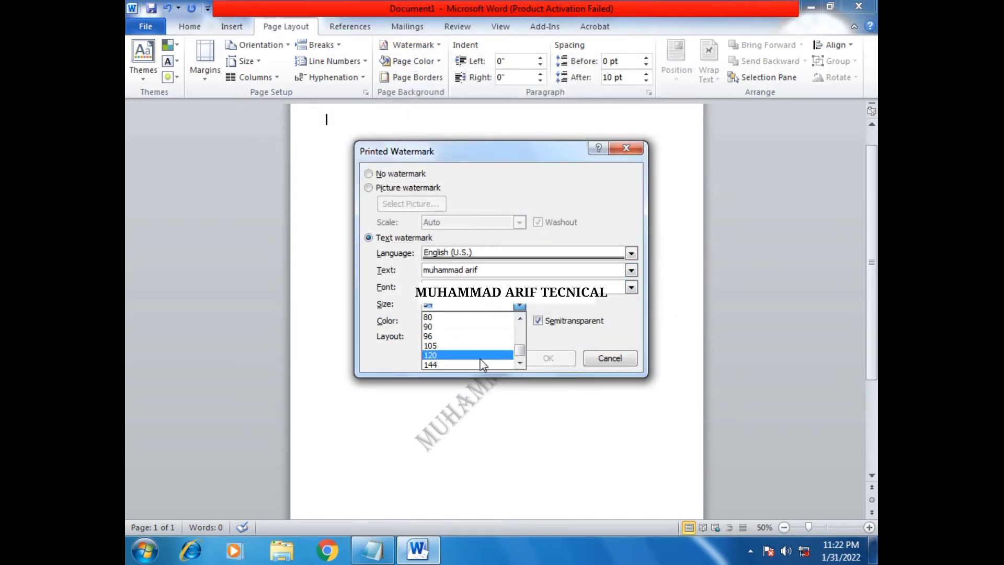
pyautogui.click(451, 363)
pyautogui.click(488, 358)
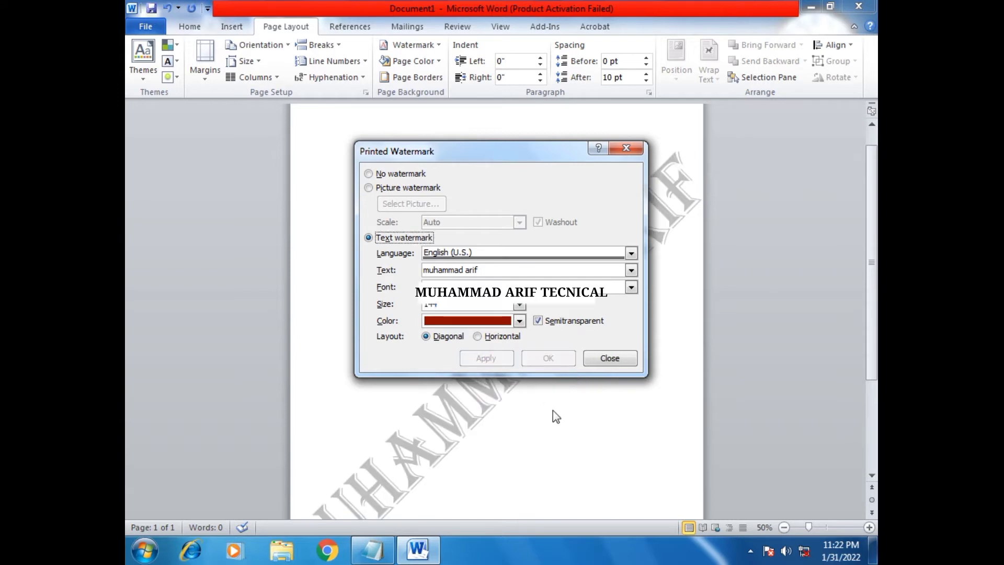
# - Change the watermark size to 105, apply it and close the dialog
pyautogui.click(519, 305)
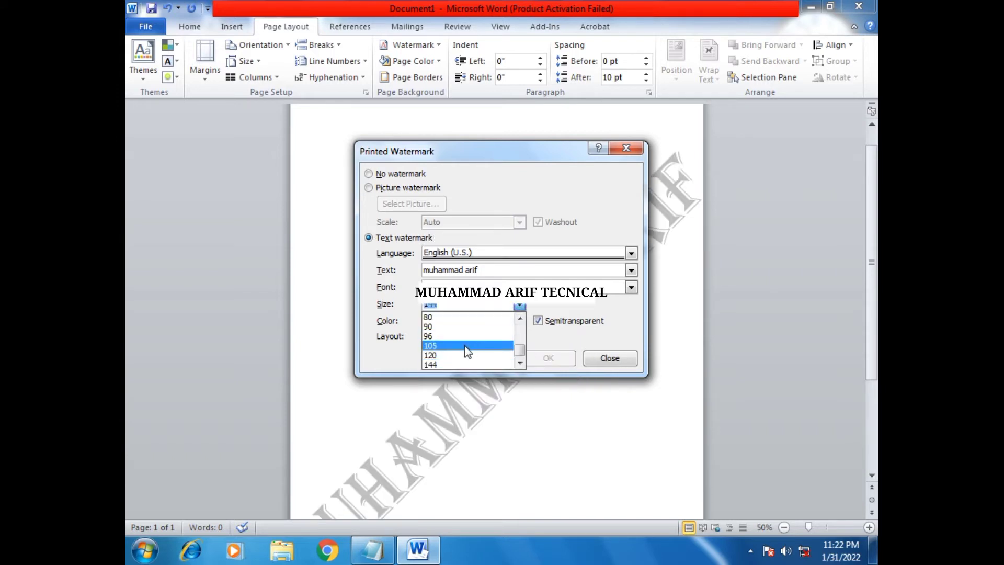
pyautogui.click(464, 347)
pyautogui.click(502, 357)
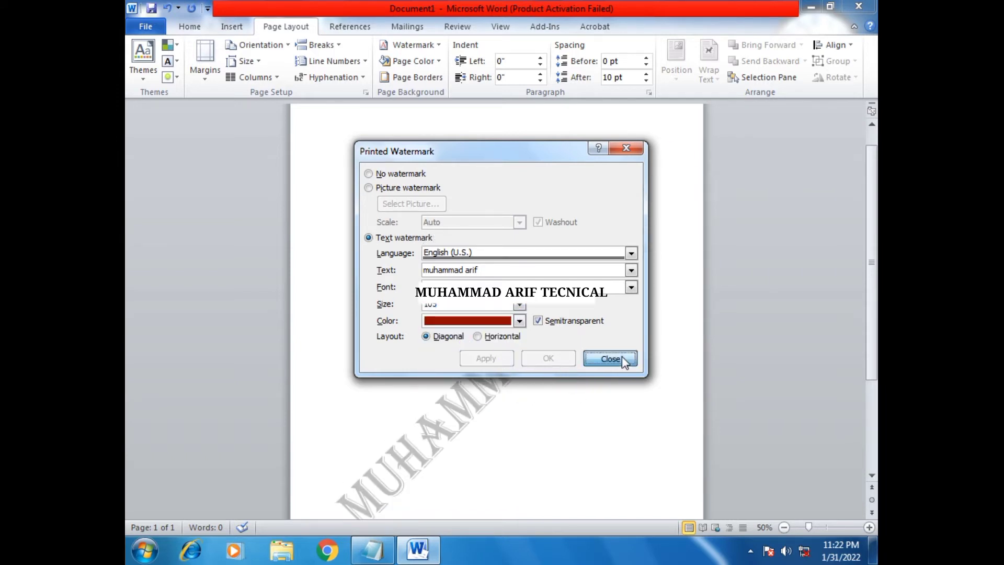
pyautogui.click(619, 358)
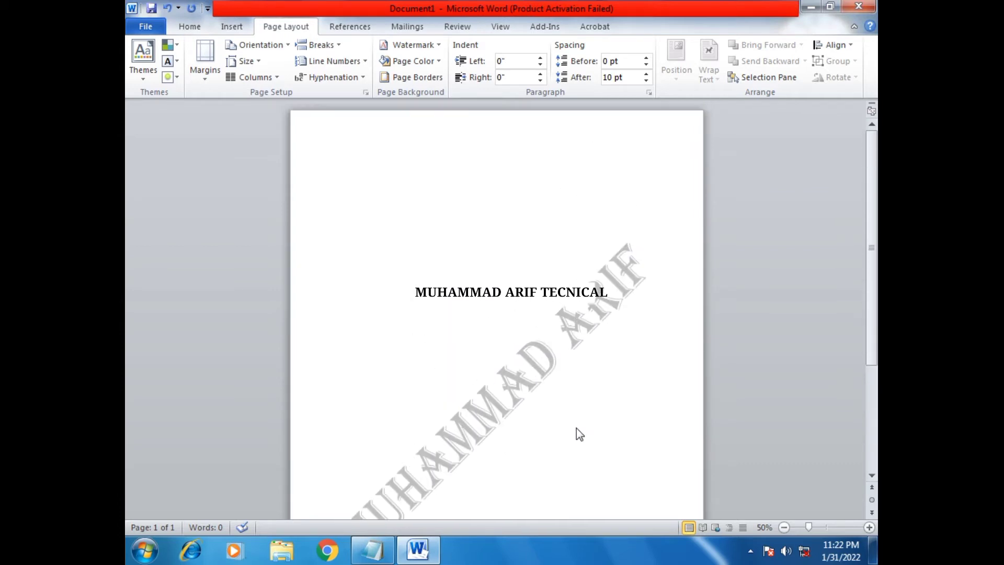
# - Generate ten sample paragraphs with =rand(10)
pyautogui.write('=')
pyautogui.write('10)')
pyautogui.press('Return')
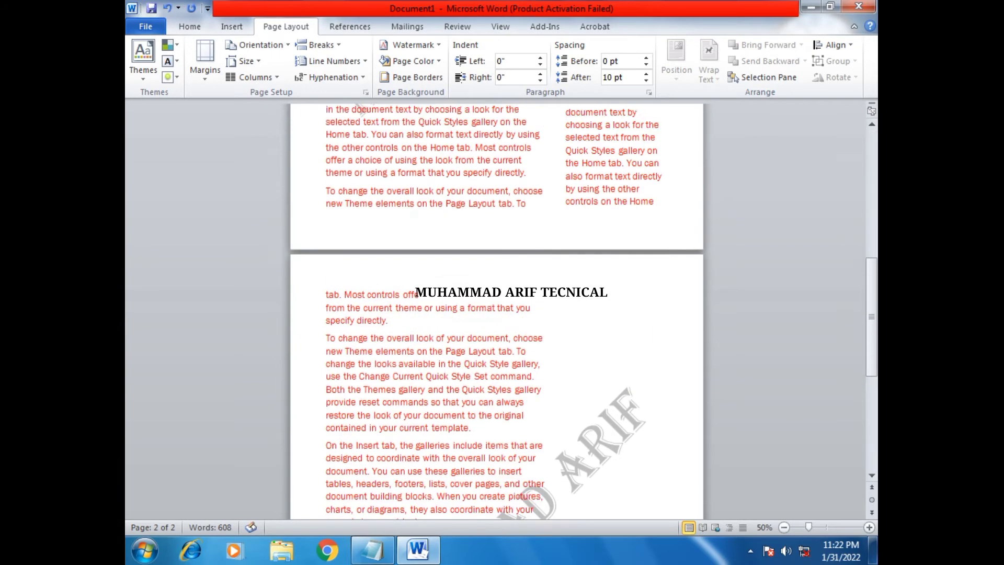
pyautogui.scroll(10, 525, 403)
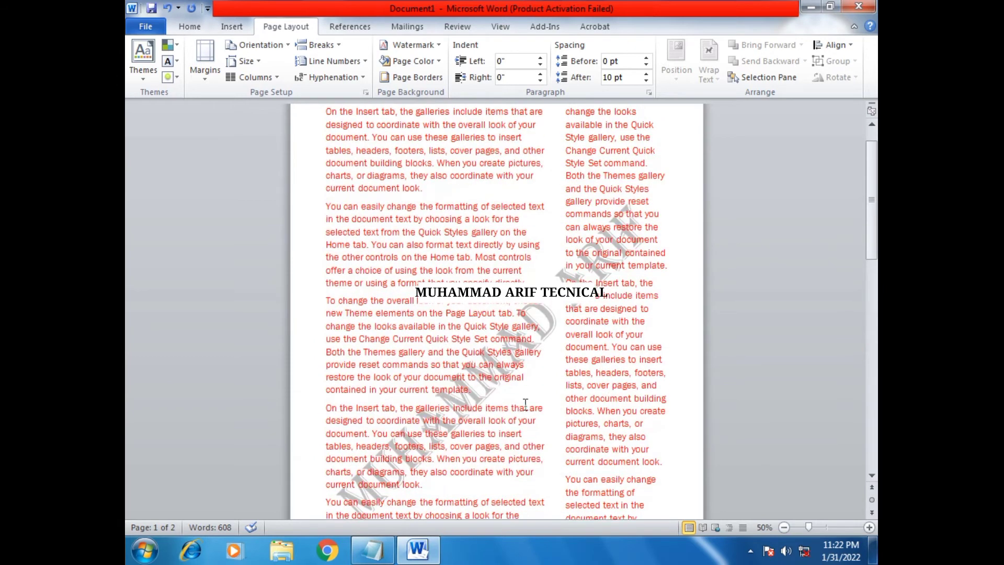
pyautogui.scroll(2, 597, 288)
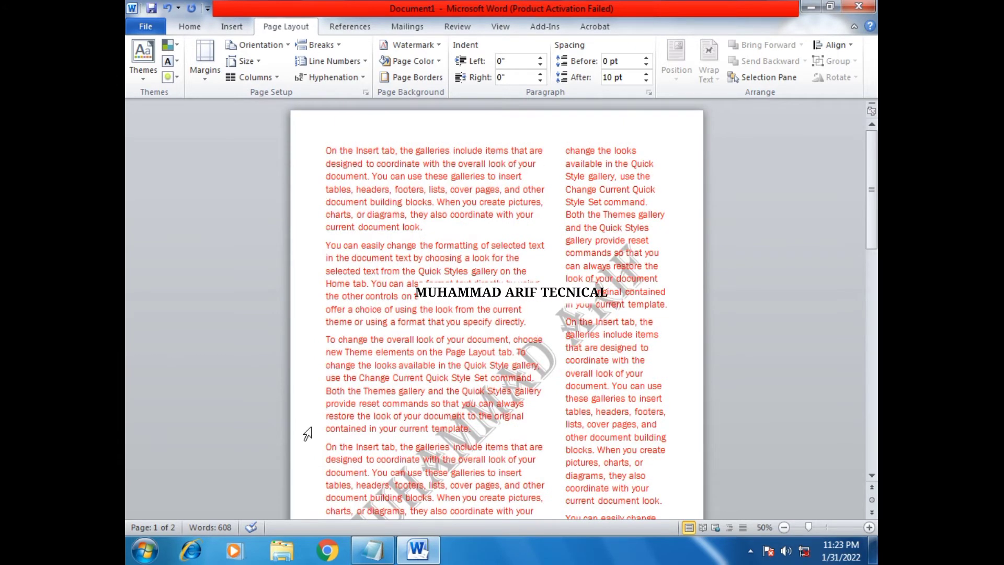
# - Recolour all the document text with a dark font colour
pyautogui.click(189, 26)
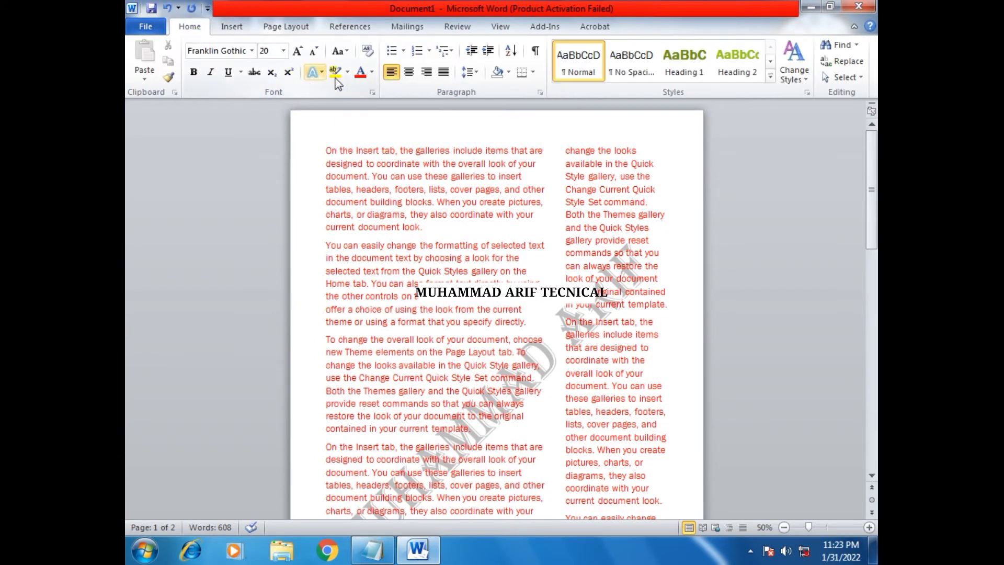
pyautogui.hotkey('ctrl', 'a')
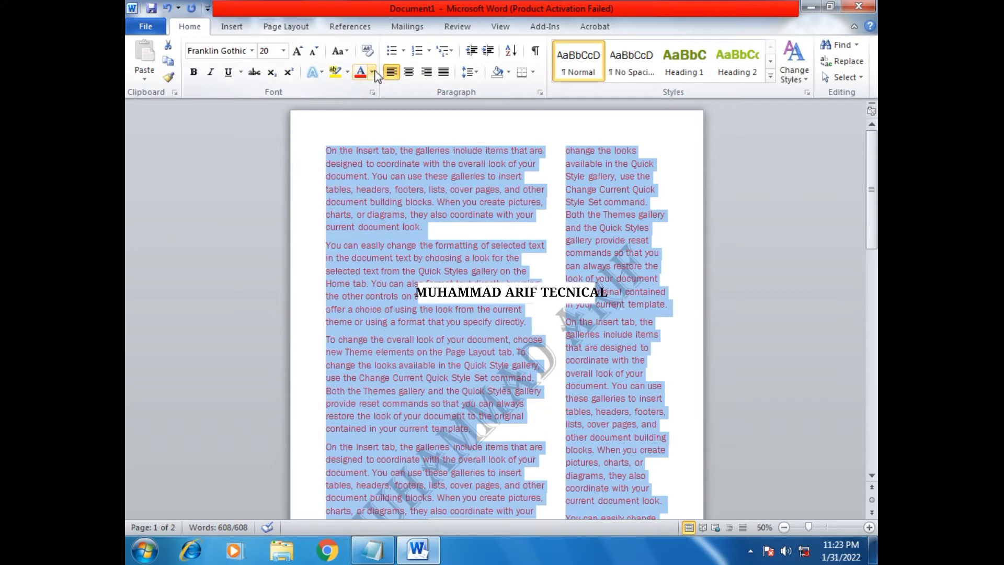
pyautogui.click(372, 72)
pyautogui.click(371, 119)
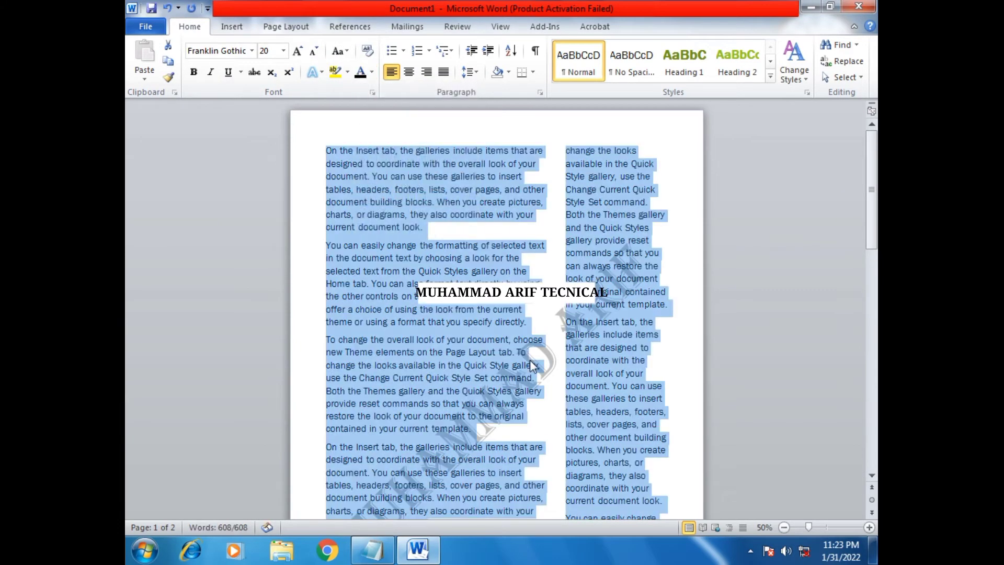
pyautogui.click(542, 405)
pyautogui.scroll(-3, 542, 405)
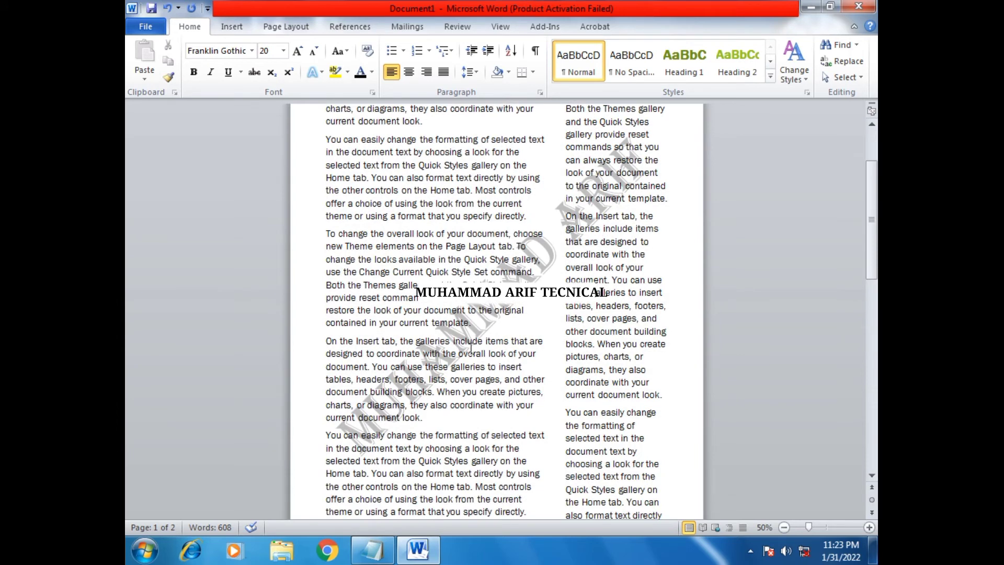
pyautogui.scroll(3, 492, 311)
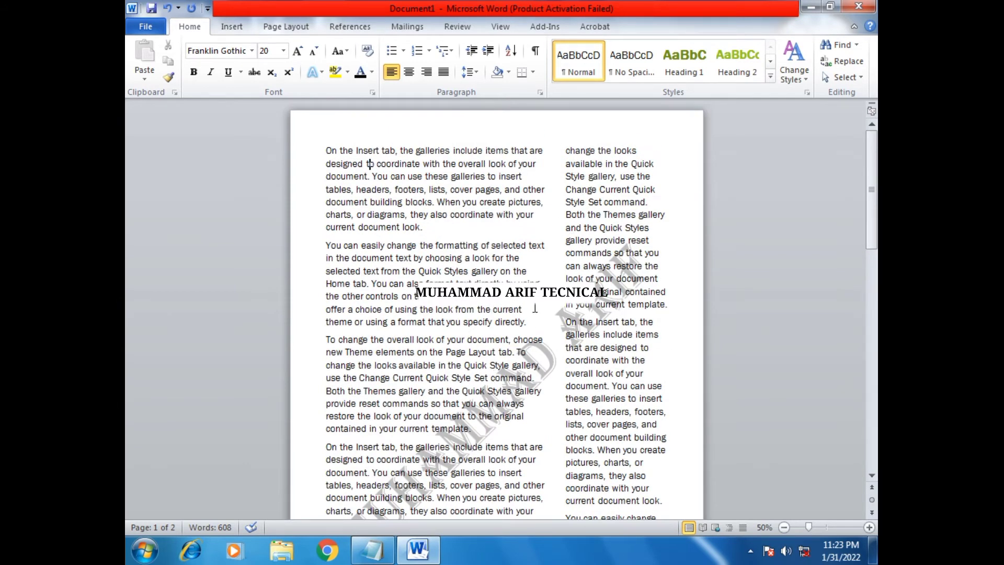
# - Select all the sample text and delete it, leaving a blank page
pyautogui.hotkey('ctrl', 'a')
pyautogui.press('Delete')
pyautogui.press('BackSpace')
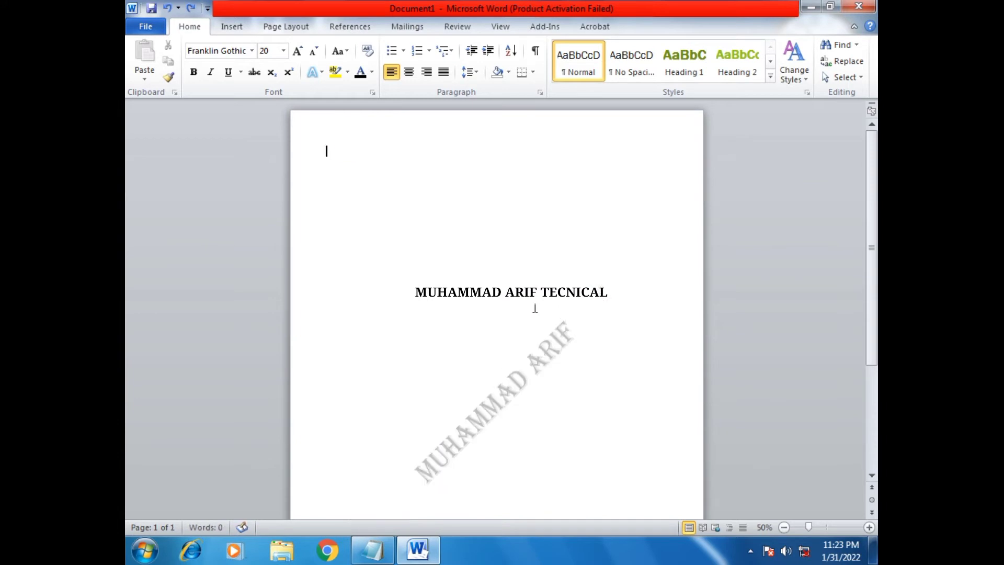
pyautogui.hotkey('ctrl', 'z')
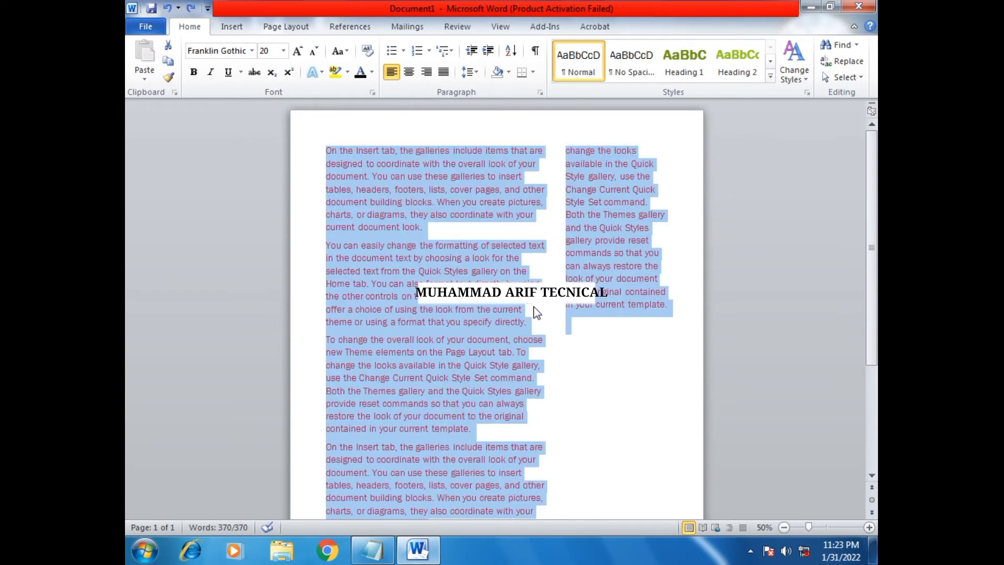
pyautogui.press('Delete')
pyautogui.click(299, 28)
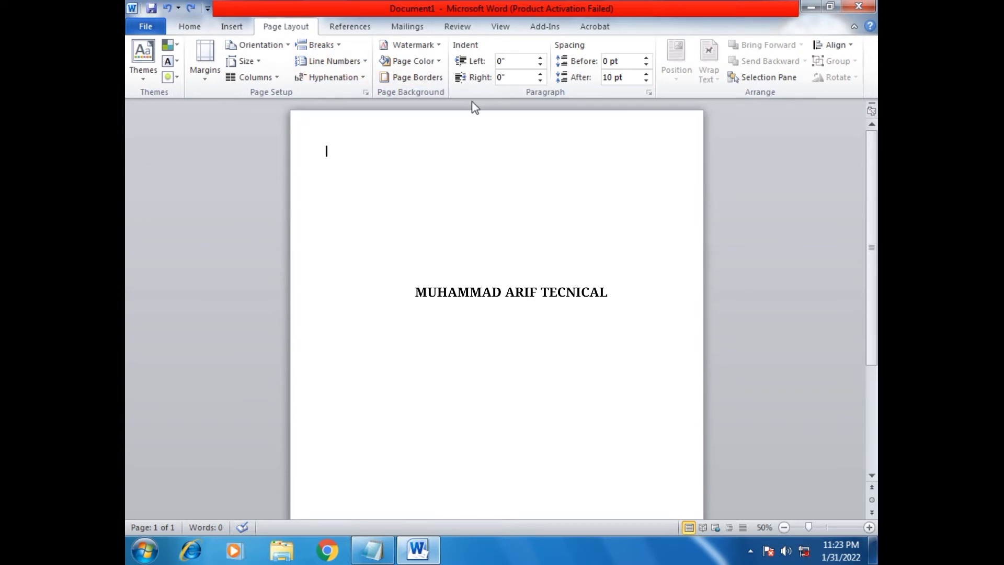
# - Fill the page background with Yellow and erase the stray characters typed at the top
pyautogui.click(413, 61)
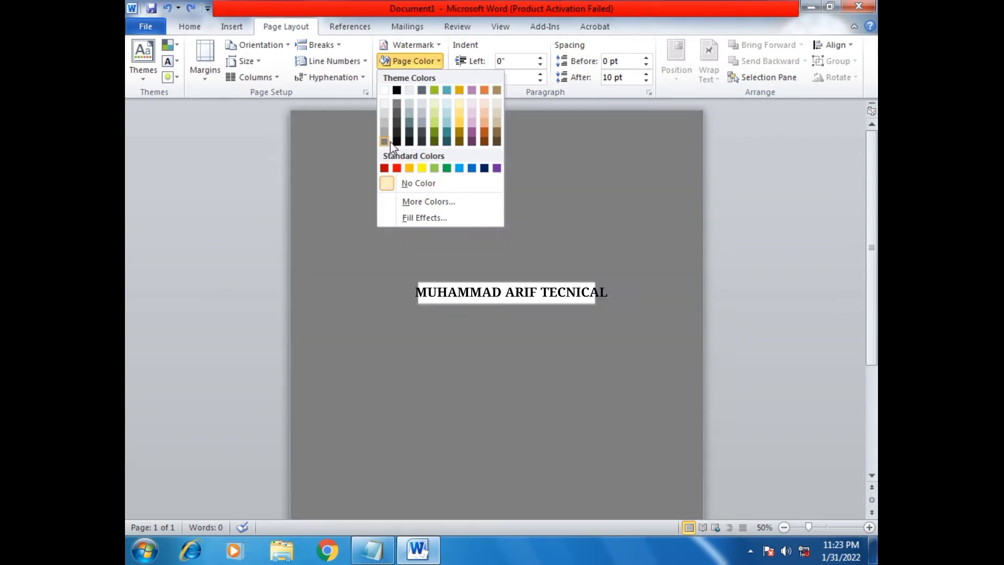
pyautogui.click(423, 168)
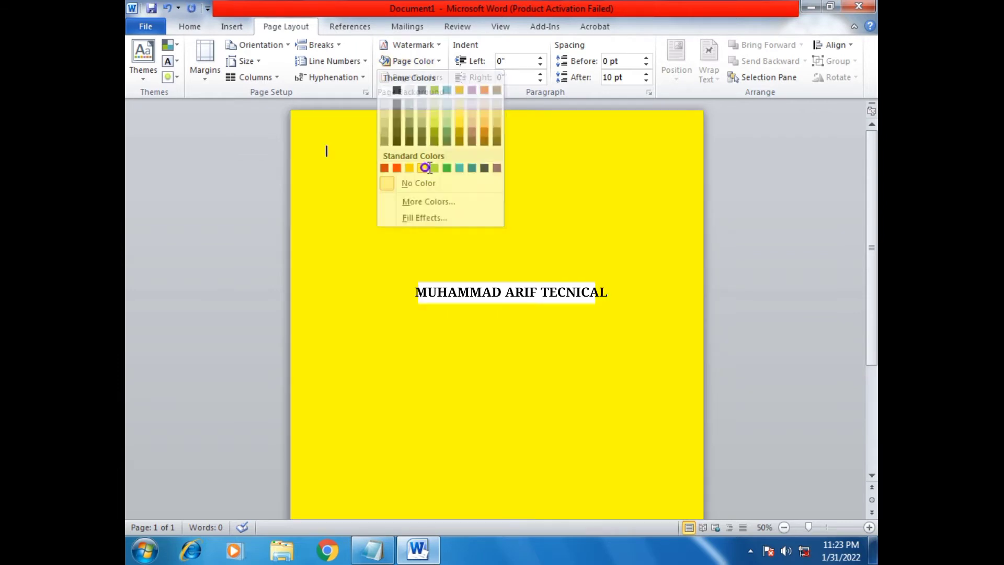
pyautogui.write('cxcxz')
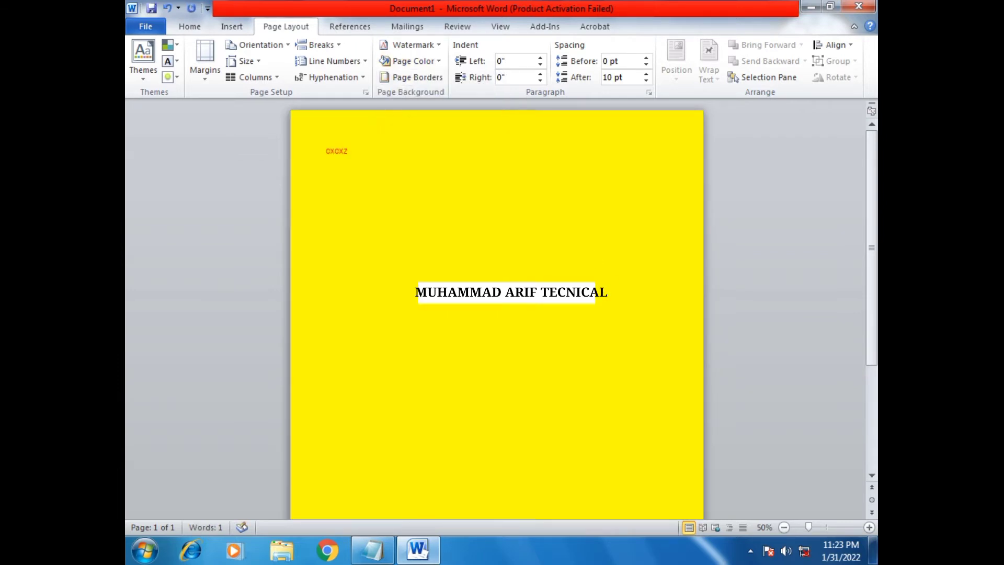
pyautogui.press('BackSpace')
pyautogui.press('BackSpace')
pyautogui.press('BackSpace')
pyautogui.press('BackSpace')
pyautogui.press('BackSpace')
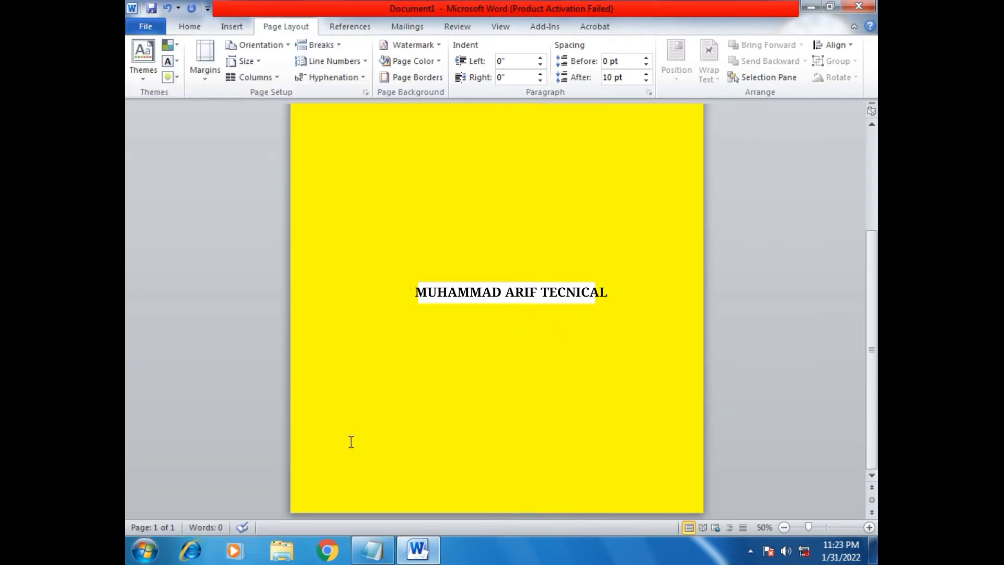
pyautogui.press('super+plus')
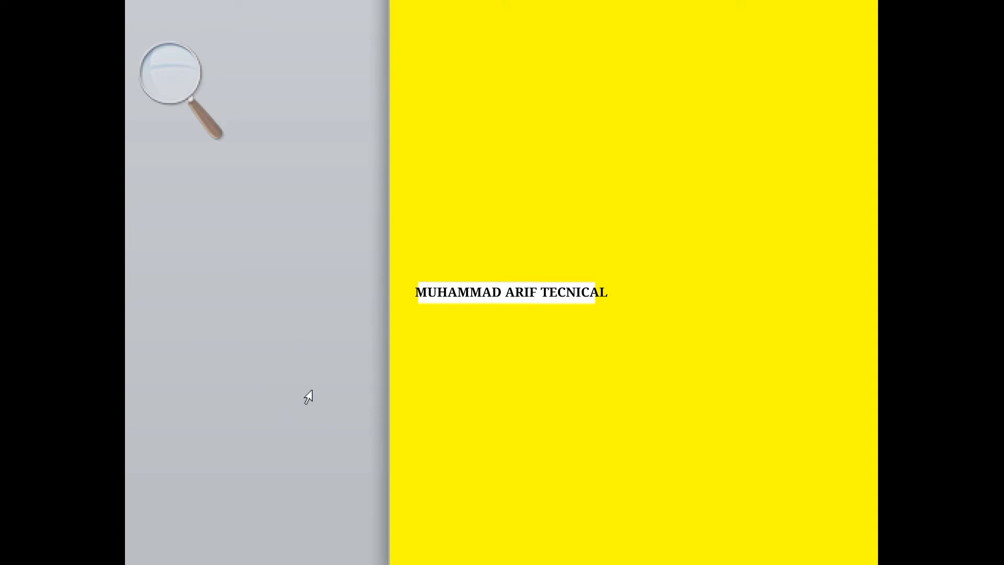
pyautogui.press('super+minus')
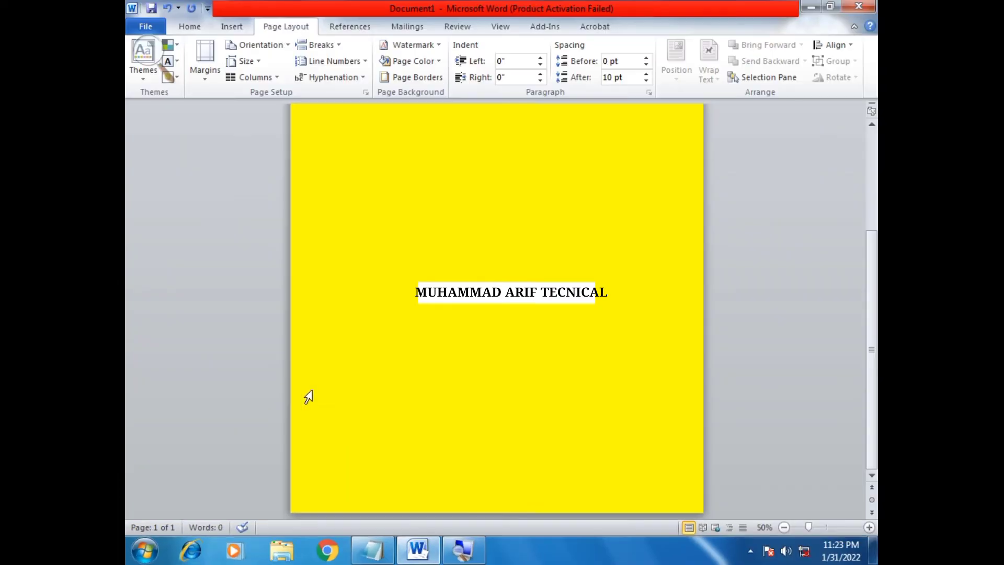
# - Start a page border with a thick double line style in red
pyautogui.click(442, 77)
pyautogui.moveTo(493, 189); pyautogui.dragTo(495, 220)
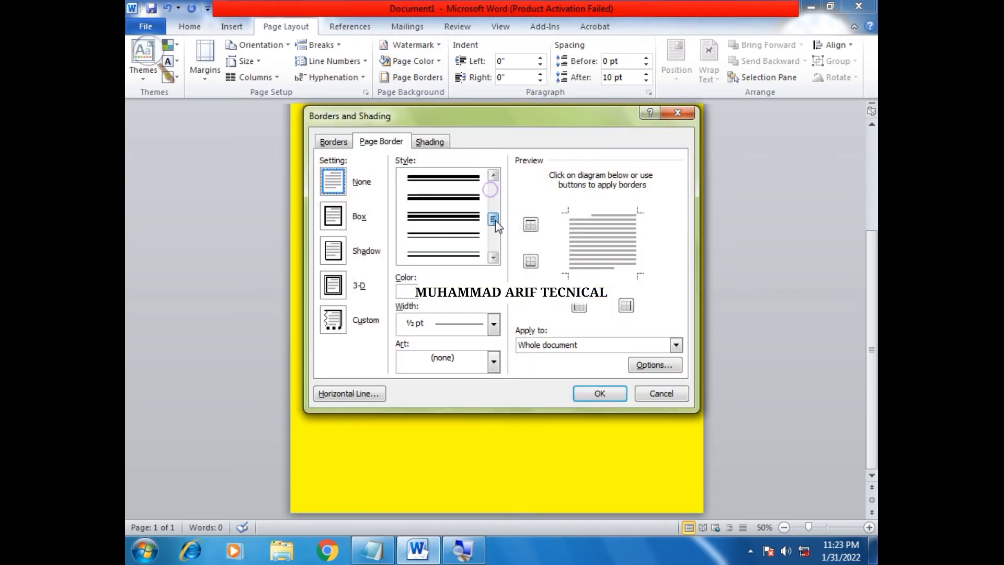
pyautogui.click(424, 246)
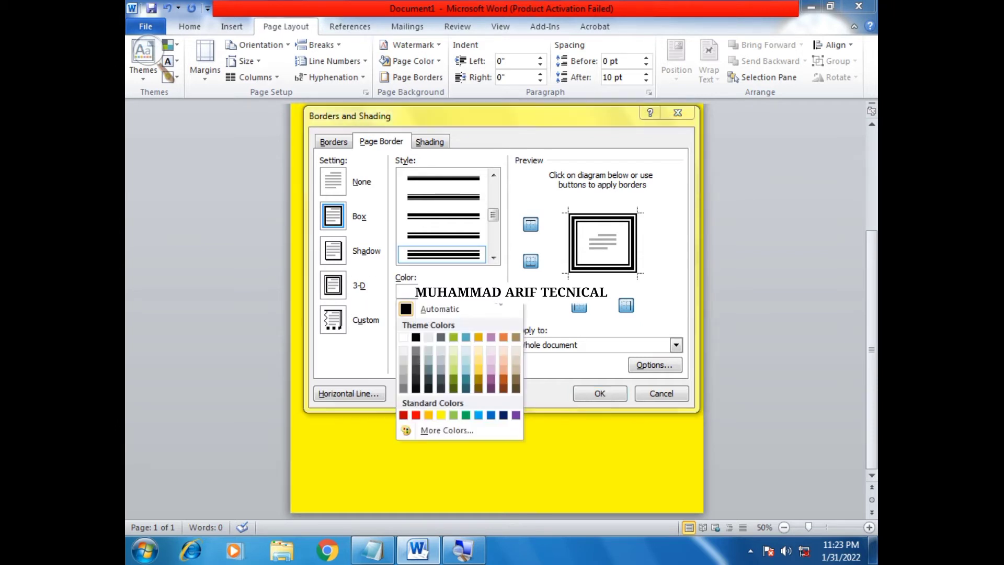
pyautogui.click(493, 295)
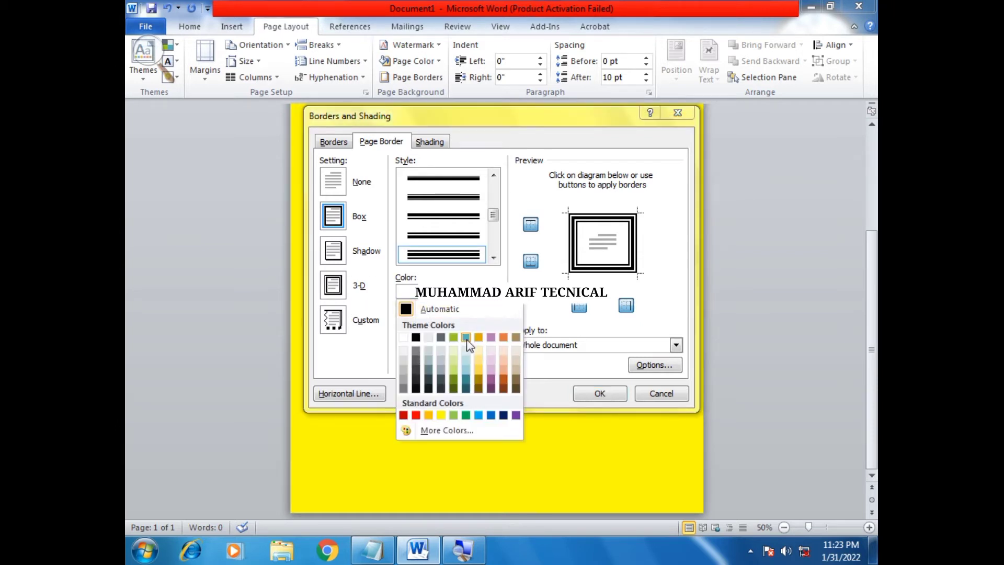
pyautogui.click(416, 415)
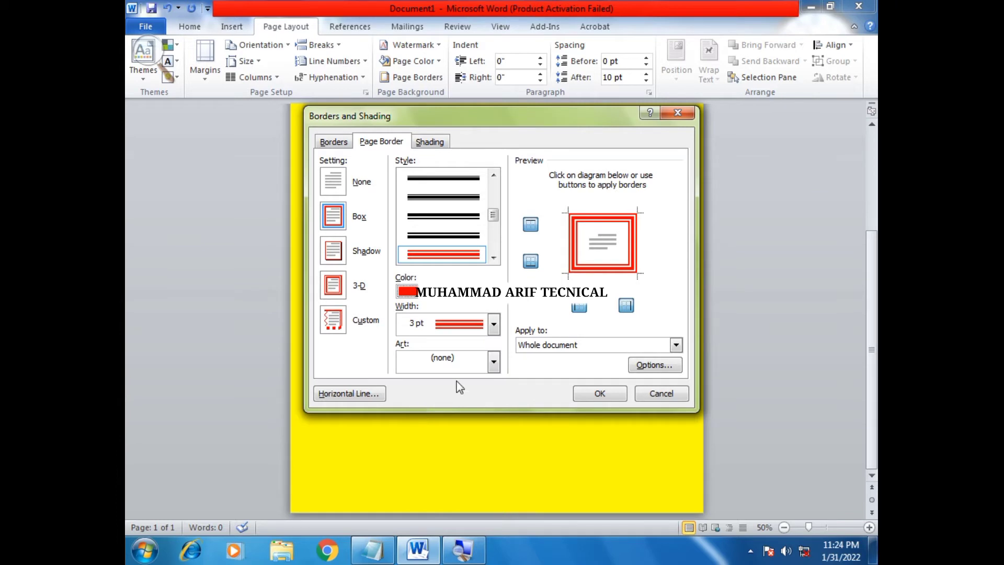
# - Switch the page border to red hearts art for the whole document and confirm
pyautogui.click(492, 362)
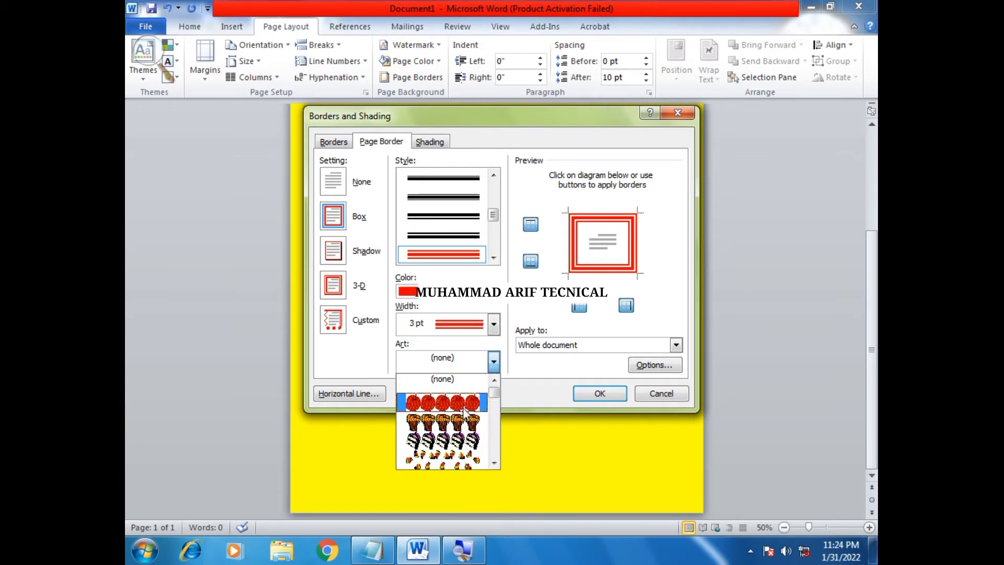
pyautogui.scroll(-5, 463, 413)
pyautogui.scroll(-2, 462, 413)
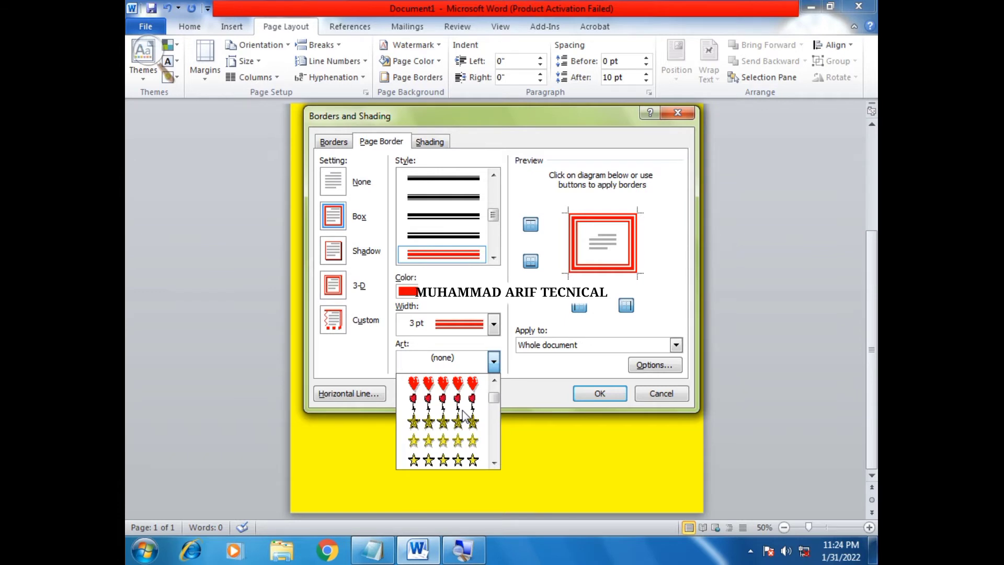
pyautogui.click(459, 388)
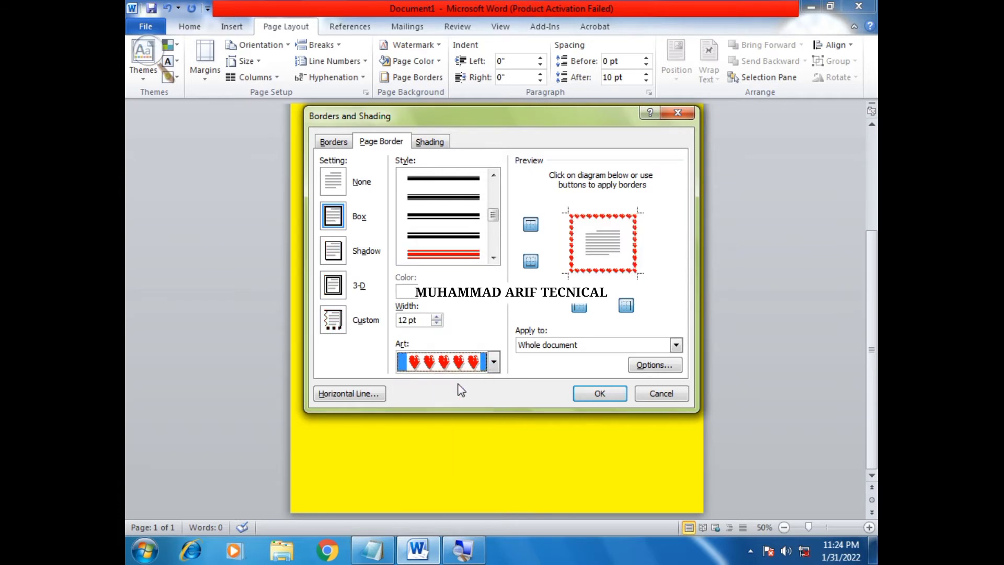
pyautogui.click(675, 346)
pyautogui.click(674, 346)
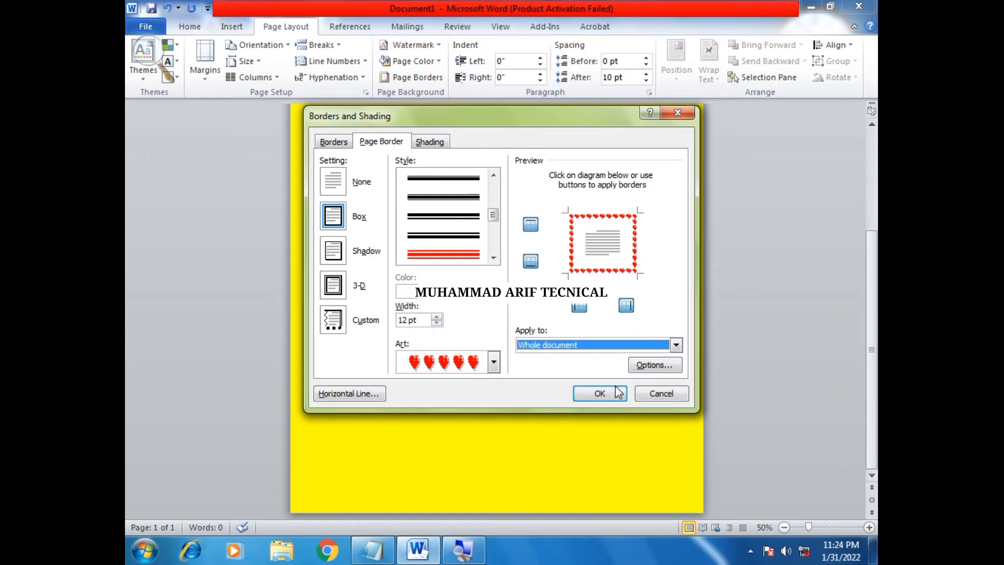
pyautogui.click(600, 393)
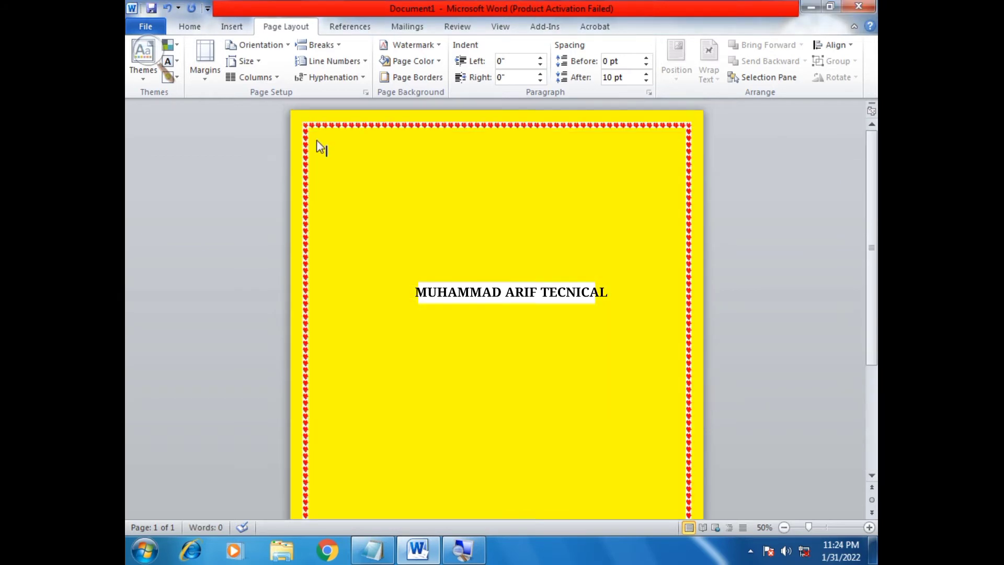
pyautogui.scroll(-3, 672, 162)
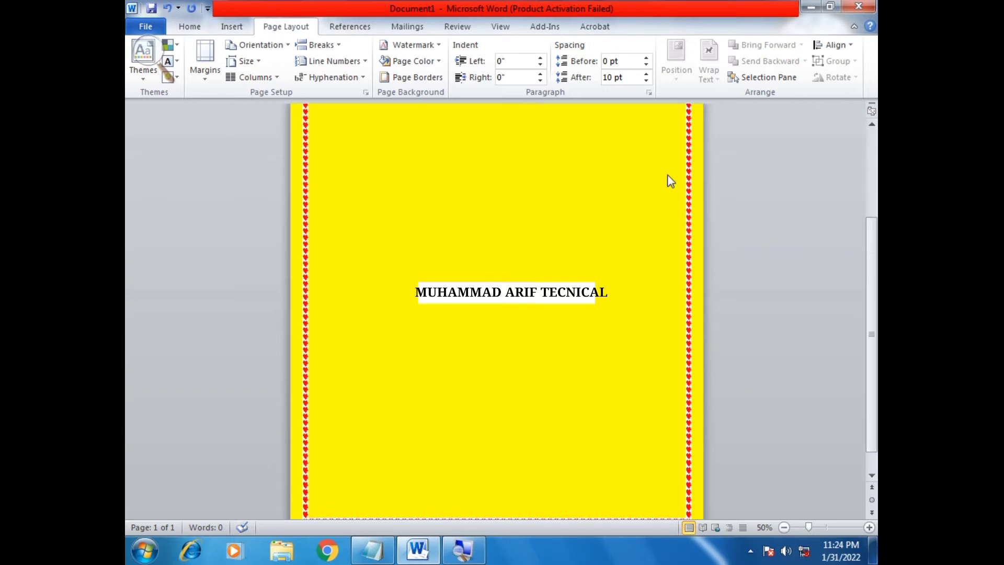
pyautogui.hotkey('ctrl', 'p')
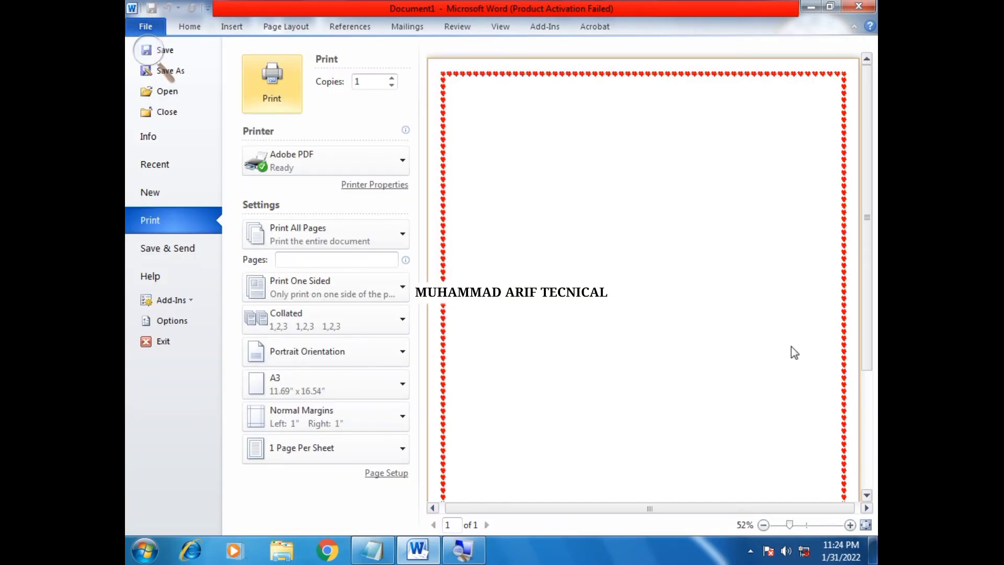
pyautogui.moveTo(866, 253); pyautogui.dragTo(866, 374)
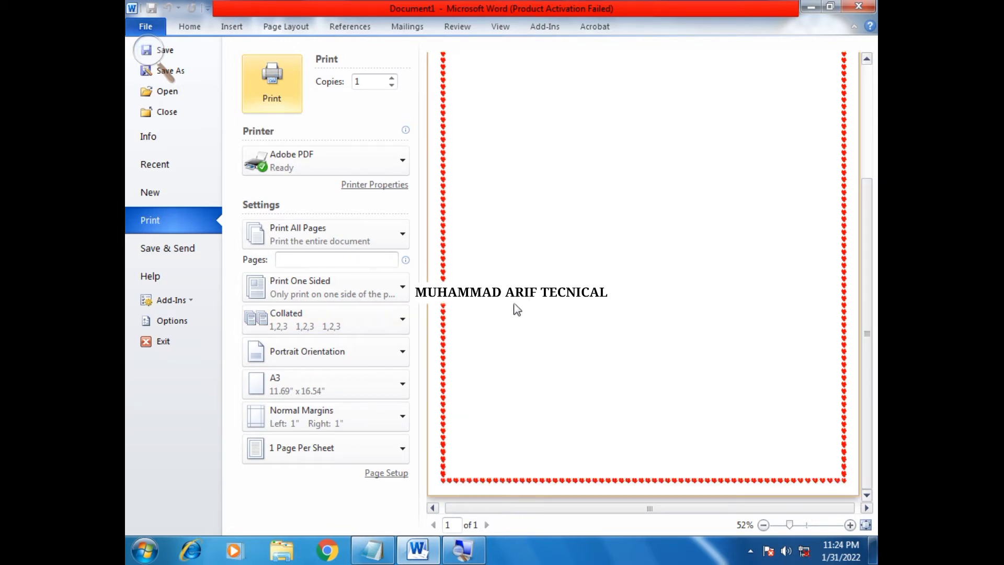
pyautogui.press('Escape')
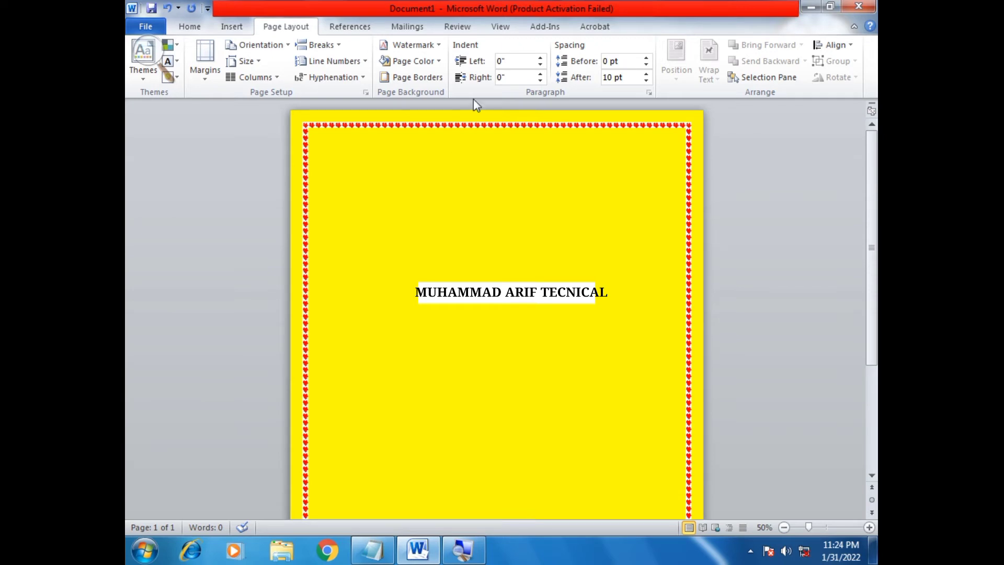
# - Decrease the left indent several times, then undo and redo the changes
pyautogui.click(540, 65)
pyautogui.click(540, 65)
pyautogui.click(540, 66)
pyautogui.click(540, 66)
pyautogui.click(540, 67)
pyautogui.click(541, 68)
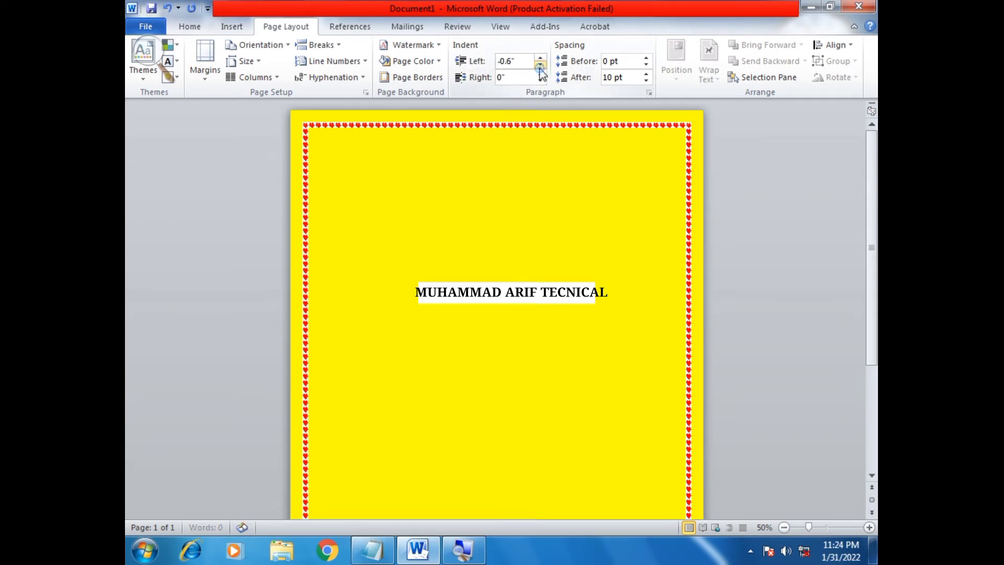
pyautogui.click(540, 67)
pyautogui.click(540, 67)
pyautogui.click(540, 67)
pyautogui.hotkey('ctrl', 'z')
pyautogui.hotkey('ctrl', 'z')
pyautogui.hotkey('ctrl', 'z')
pyautogui.hotkey('ctrl', 'z')
pyautogui.hotkey('ctrl', 'z')
pyautogui.hotkey('ctrl', 'z')
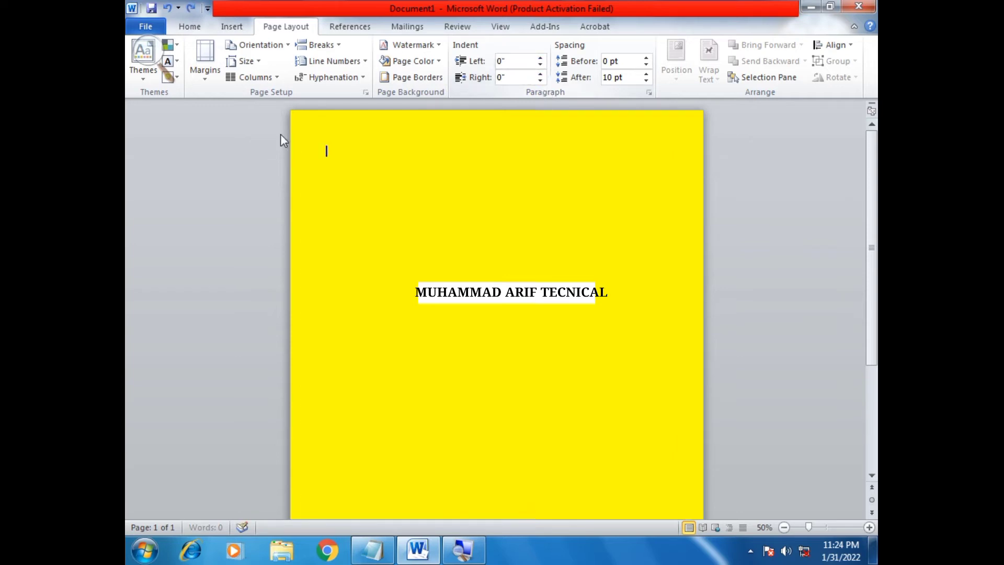
pyautogui.hotkey('ctrl', 'y')
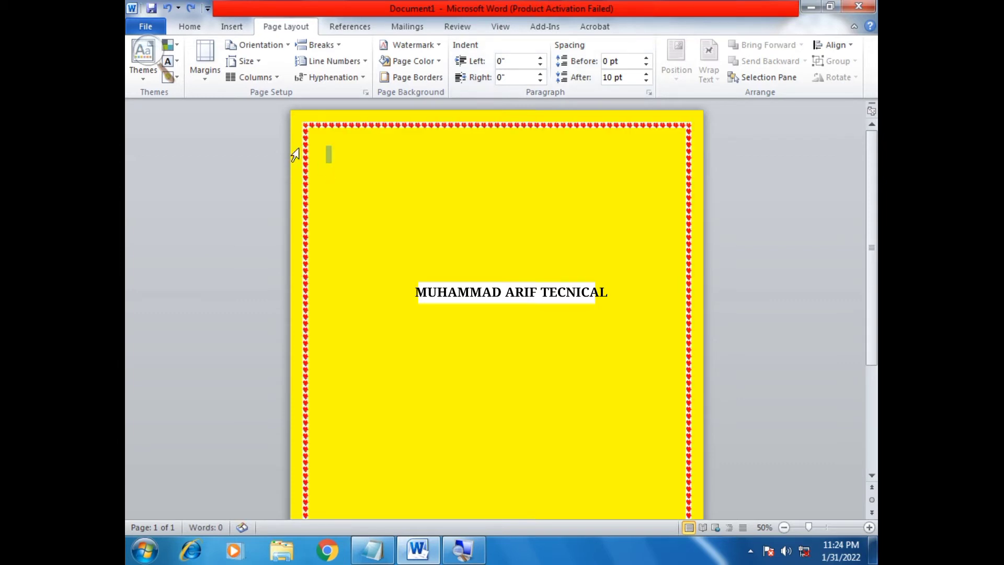
# - Increase the paragraph's left indent step by step
pyautogui.click(540, 58)
pyautogui.click(540, 58)
pyautogui.click(540, 59)
pyautogui.click(539, 59)
pyautogui.click(539, 58)
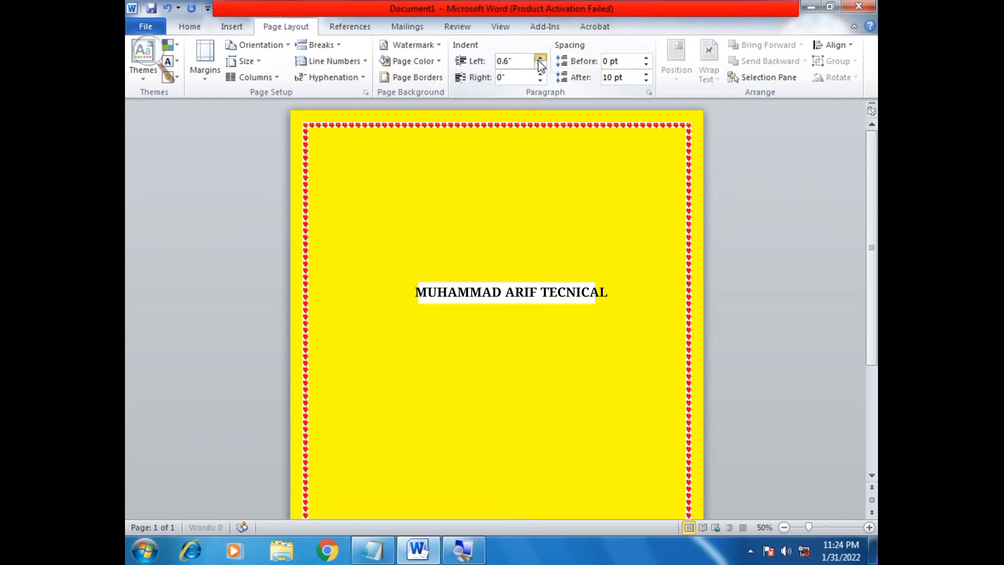
pyautogui.click(540, 58)
pyautogui.click(539, 58)
pyautogui.click(539, 58)
pyautogui.click(540, 58)
pyautogui.click(539, 59)
pyautogui.click(539, 59)
pyautogui.click(540, 59)
pyautogui.click(540, 59)
# - Increase the right indent, then reset the indents to 0"
pyautogui.click(540, 75)
pyautogui.click(540, 74)
pyautogui.click(540, 75)
pyautogui.click(541, 75)
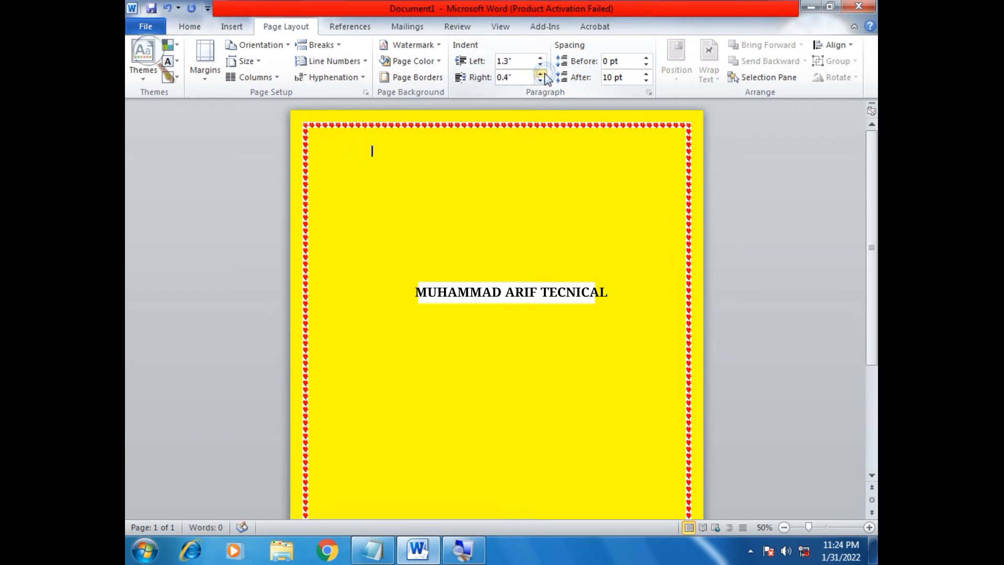
pyautogui.click(540, 75)
pyautogui.click(540, 75)
pyautogui.click(540, 74)
pyautogui.click(540, 79)
pyautogui.click(540, 79)
pyautogui.click(540, 79)
pyautogui.click(541, 79)
pyautogui.click(541, 80)
pyautogui.click(540, 80)
pyautogui.click(540, 79)
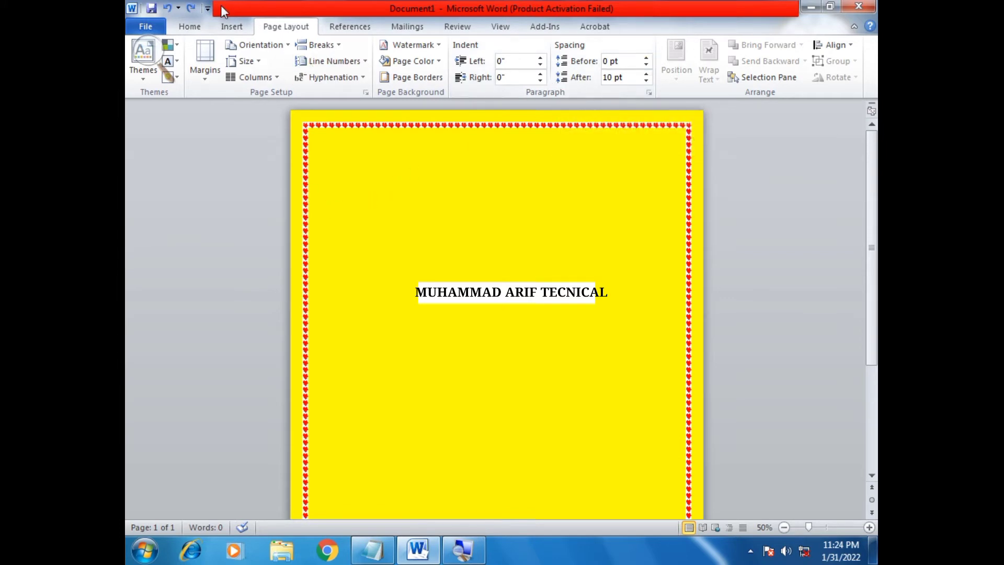
pyautogui.click(189, 26)
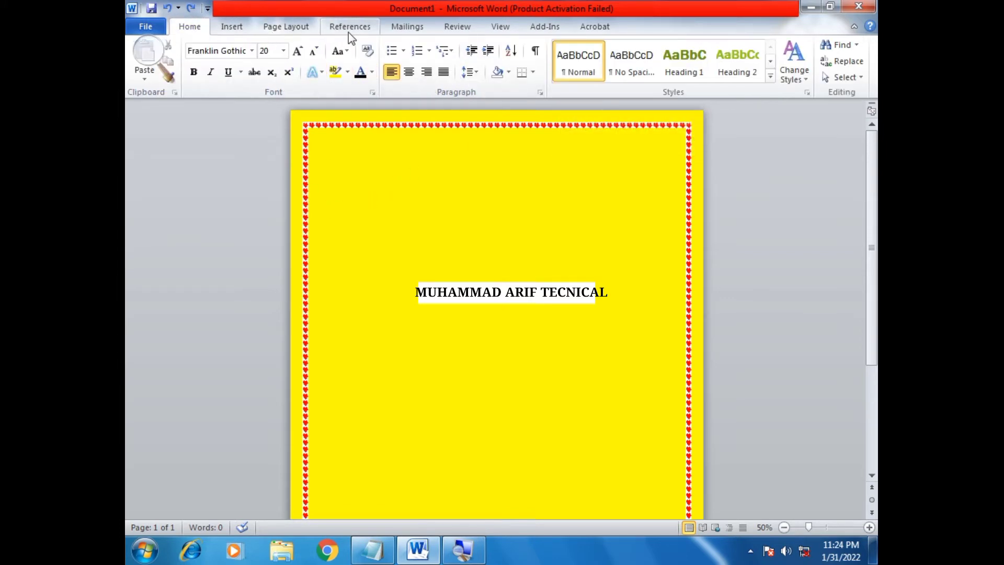
# - Show the Table of Contents gallery with Automatic Table 1, Automatic Table 2 and Manual Table
pyautogui.click(294, 28)
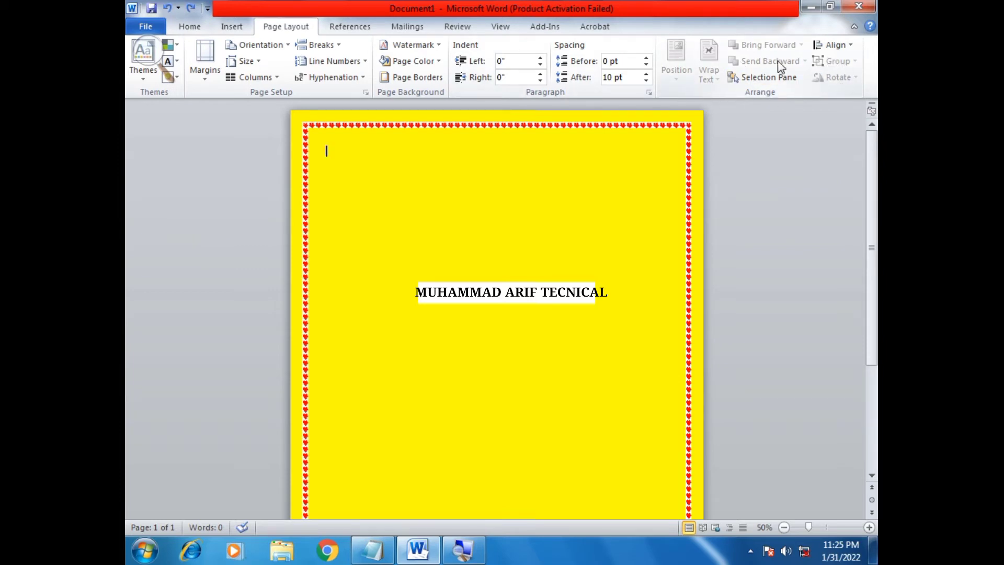
pyautogui.scroll(-1, 805, 68)
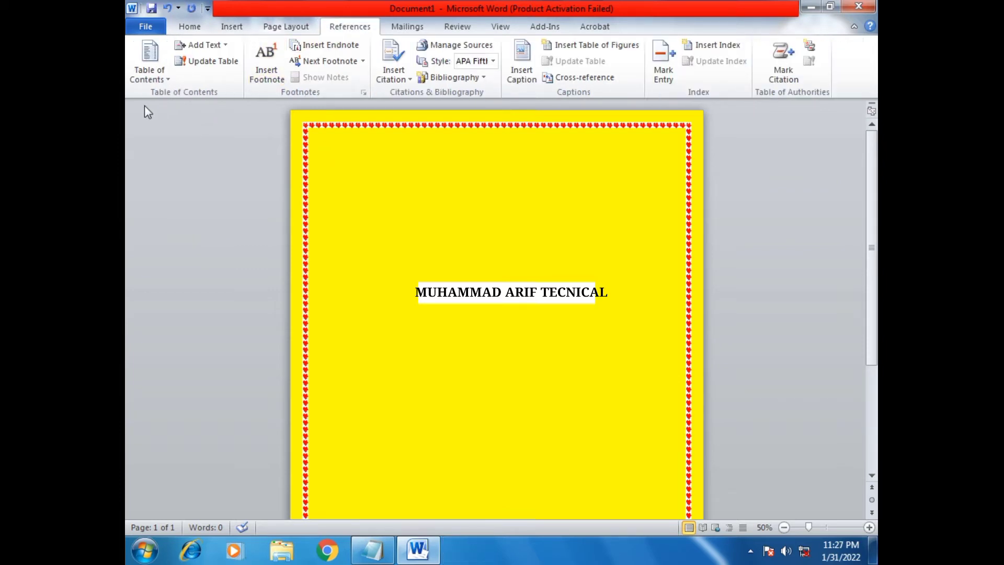
pyautogui.click(150, 83)
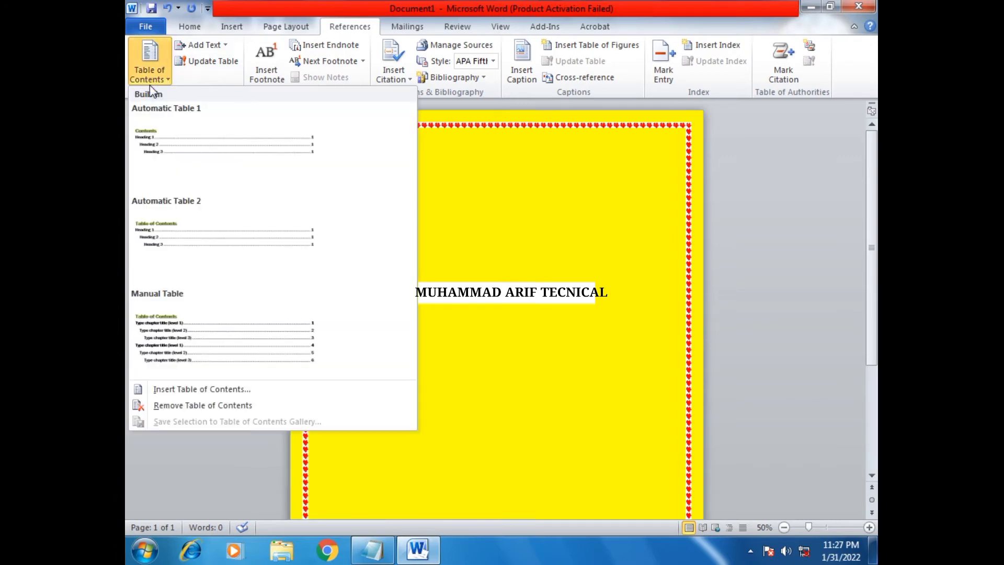
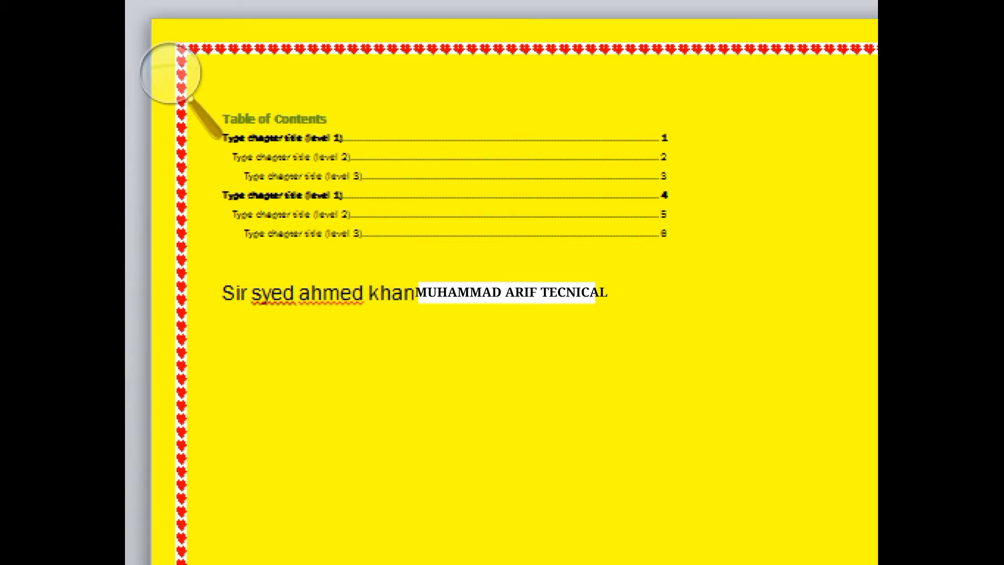
# - Generate two sample paragraphs below the heading with =rand(2)
pyautogui.press('Return')
pyautogui.write('=rand(2)')
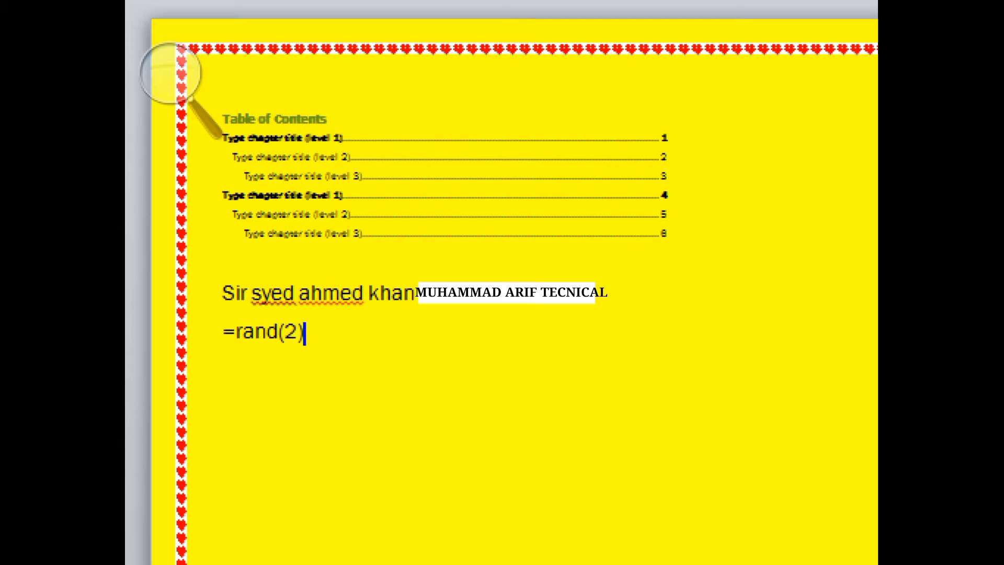
pyautogui.press('Return')
pyautogui.scroll(-5, 351, 297)
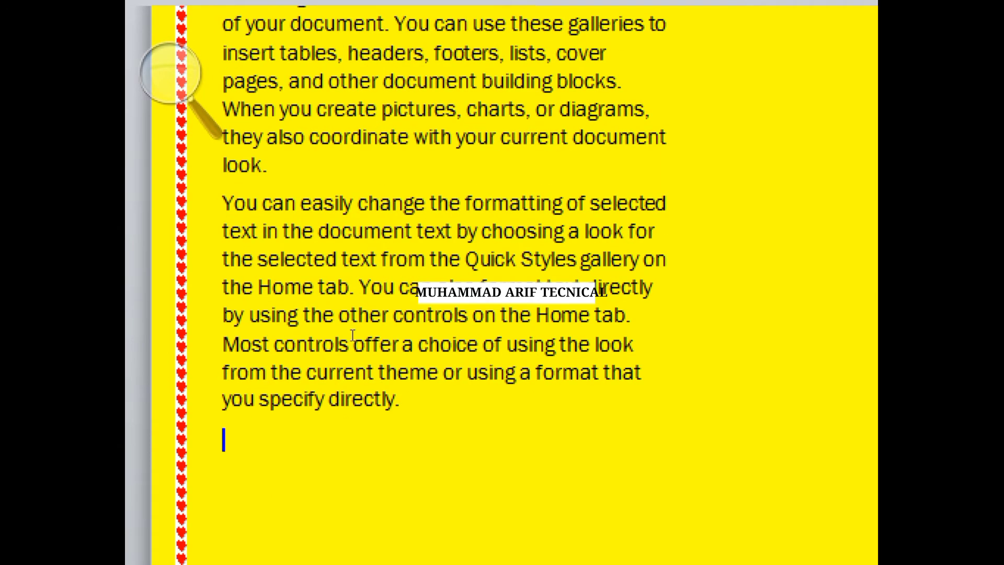
# - Add a line reading Iqbal after the sample paragraphs
pyautogui.write('=')
pyautogui.press('BackSpace')
pyautogui.write('iqba')
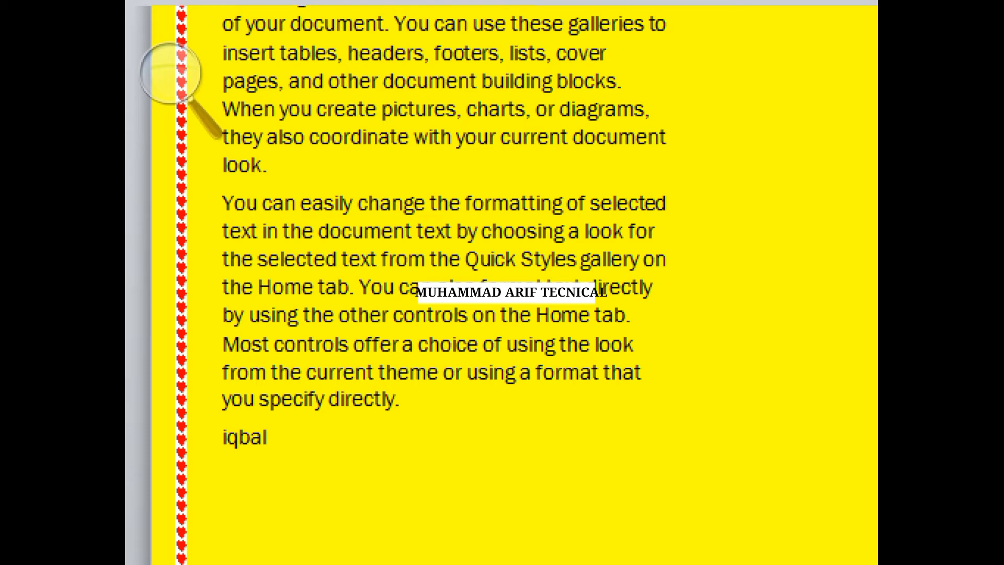
pyautogui.write('l')
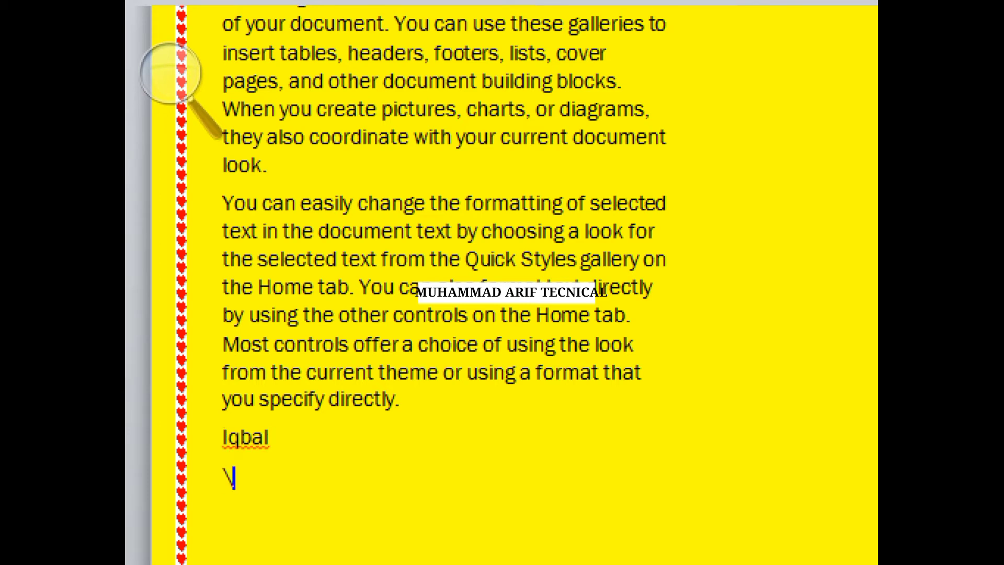
pyautogui.press('BackSpace')
pyautogui.press('BackSpace')
pyautogui.press('Return')
# - Generate four more sample paragraphs below Iqbal with =rand(4)
pyautogui.write('=rand#')
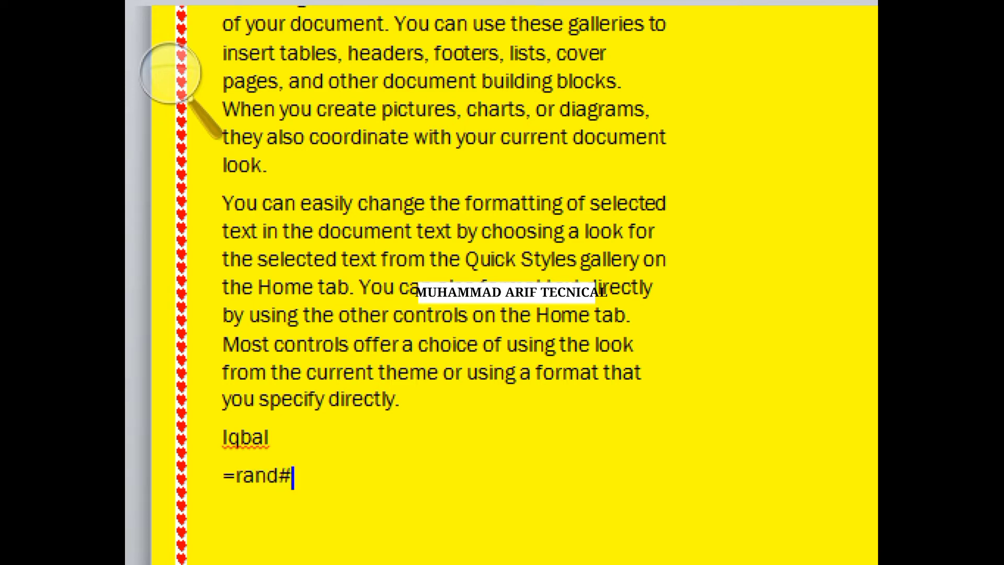
pyautogui.press('BackSpace')
pyautogui.write('(4)')
pyautogui.press('Return')
pyautogui.scroll(2, 354, 341)
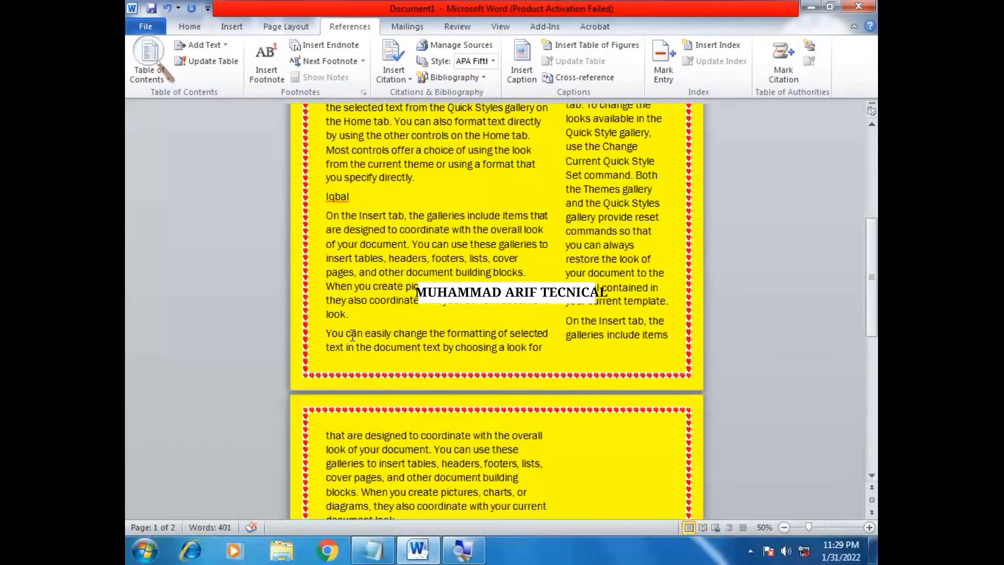
# - Make the heading 'Sir syed ahmed khan' bold
pyautogui.scroll(5, 397, 449)
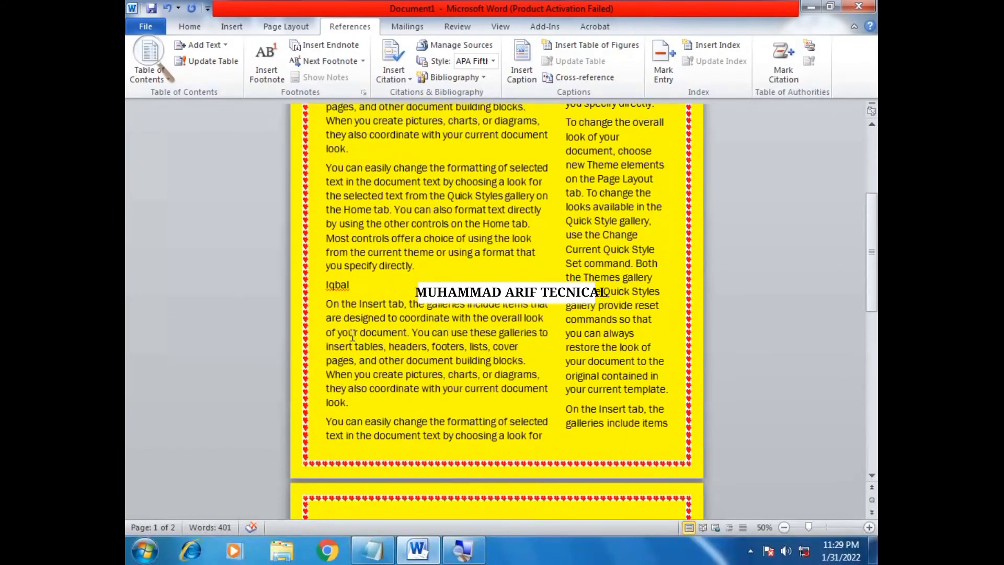
pyautogui.scroll(2, 413, 370)
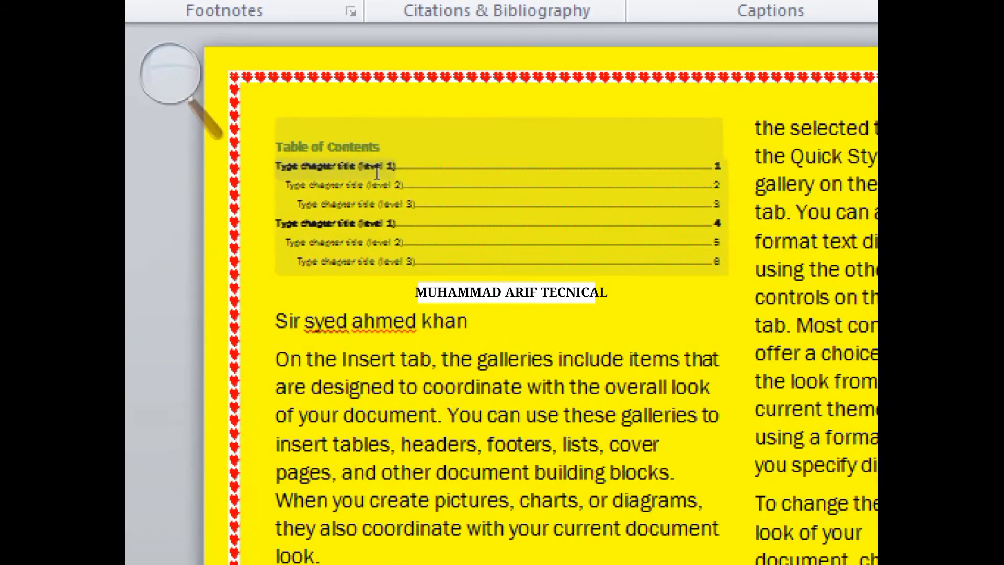
pyautogui.click(376, 173)
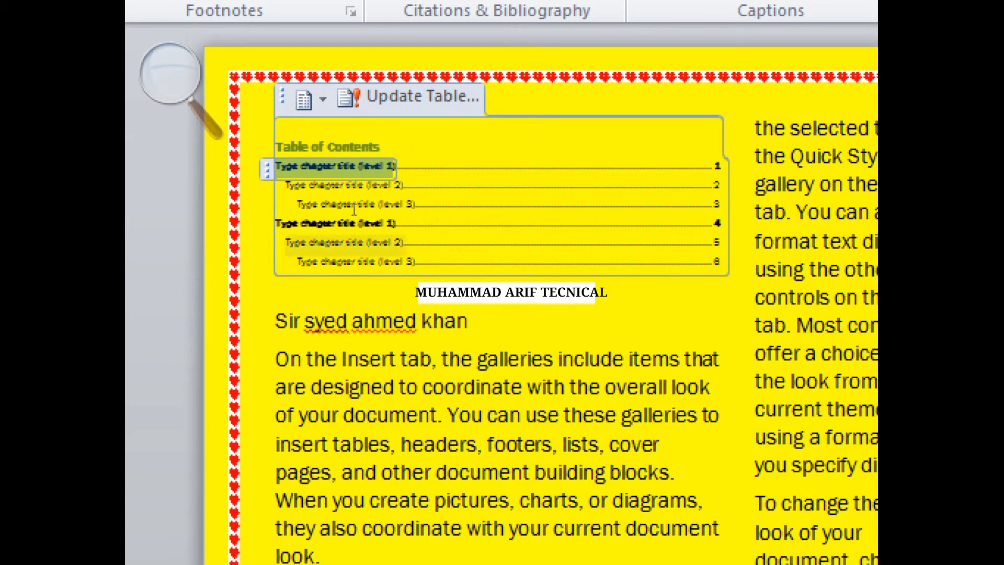
pyautogui.click(549, 168)
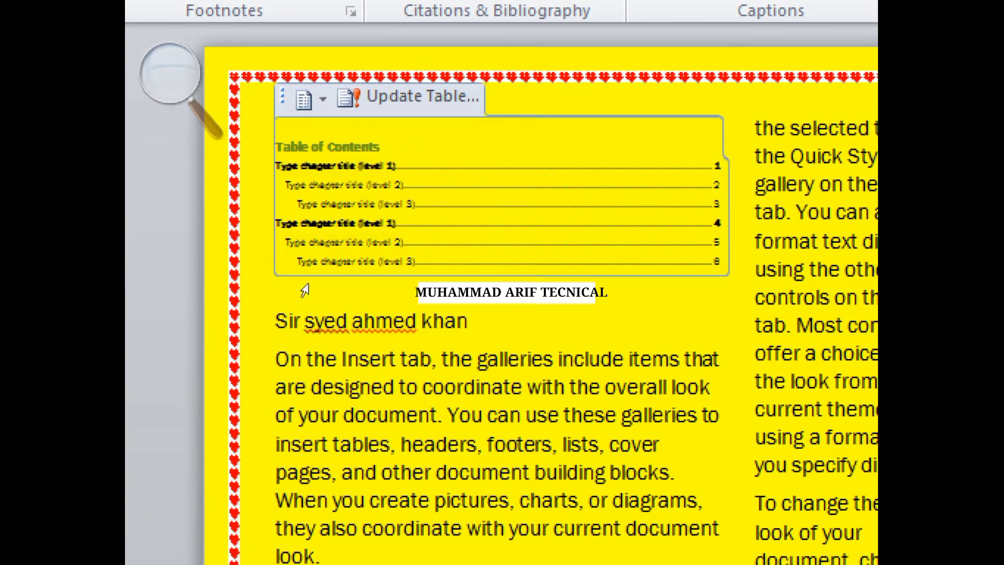
pyautogui.moveTo(277, 320); pyautogui.dragTo(478, 325)
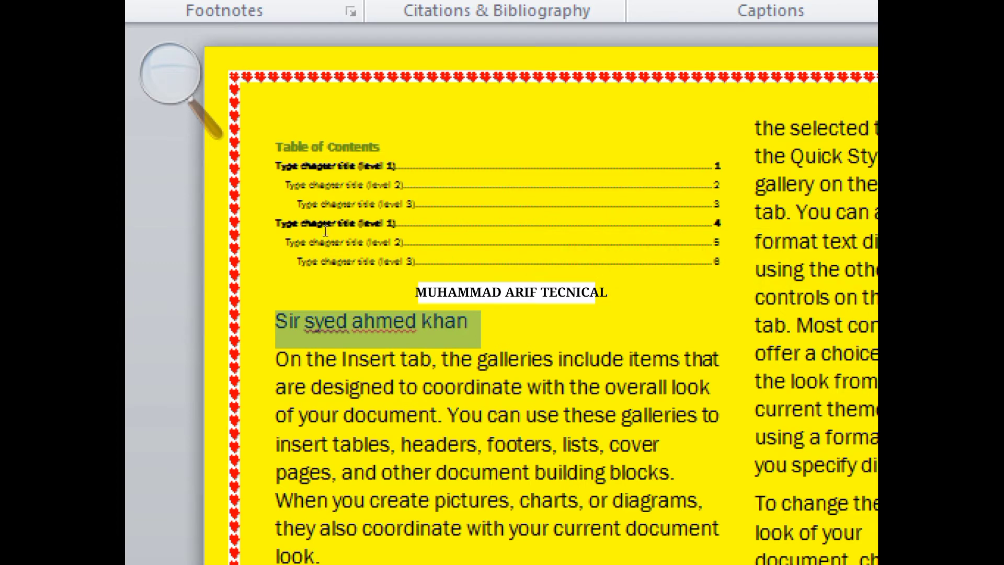
pyautogui.hotkey('ctrl', 'b')
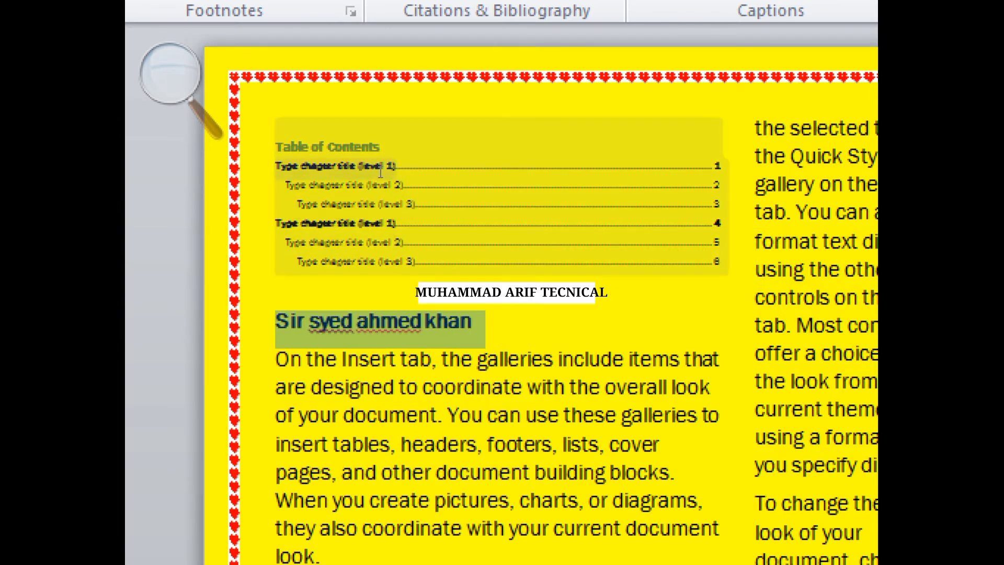
# - Replace the first 'Type chapter title (level 1)' contents entry with the heading's name
pyautogui.click(381, 168)
pyautogui.press('BackSpace')
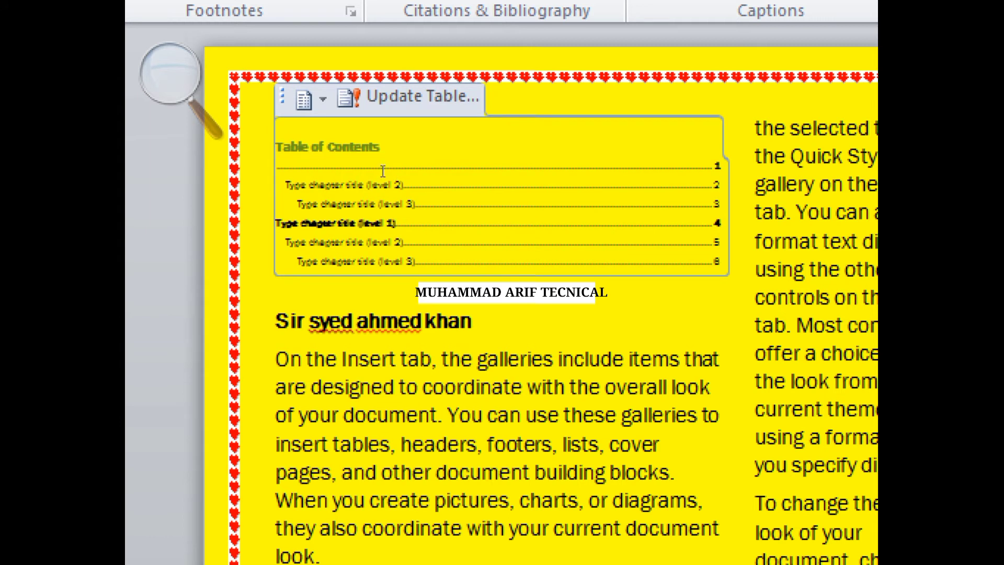
pyautogui.write('a')
pyautogui.write('ir syed ahmed k')
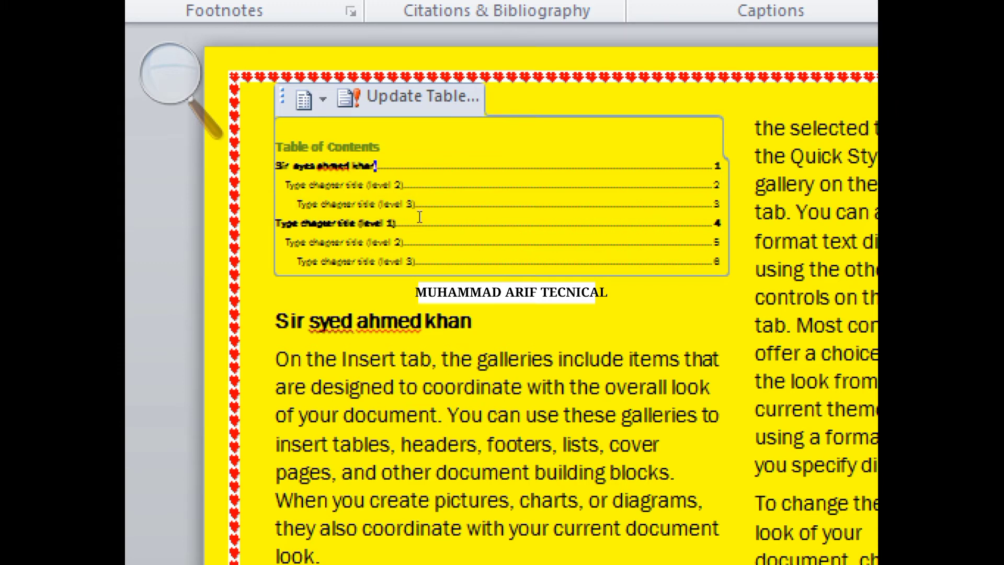
pyautogui.press('Return')
pyautogui.press('BackSpace')
pyautogui.press('super+minus')
pyautogui.click(450, 237)
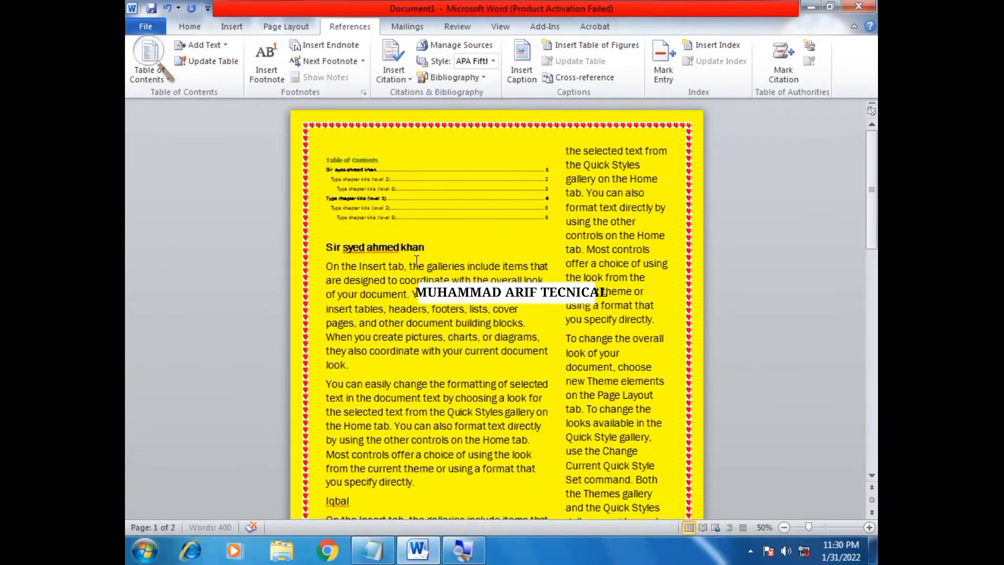
pyautogui.click(207, 61)
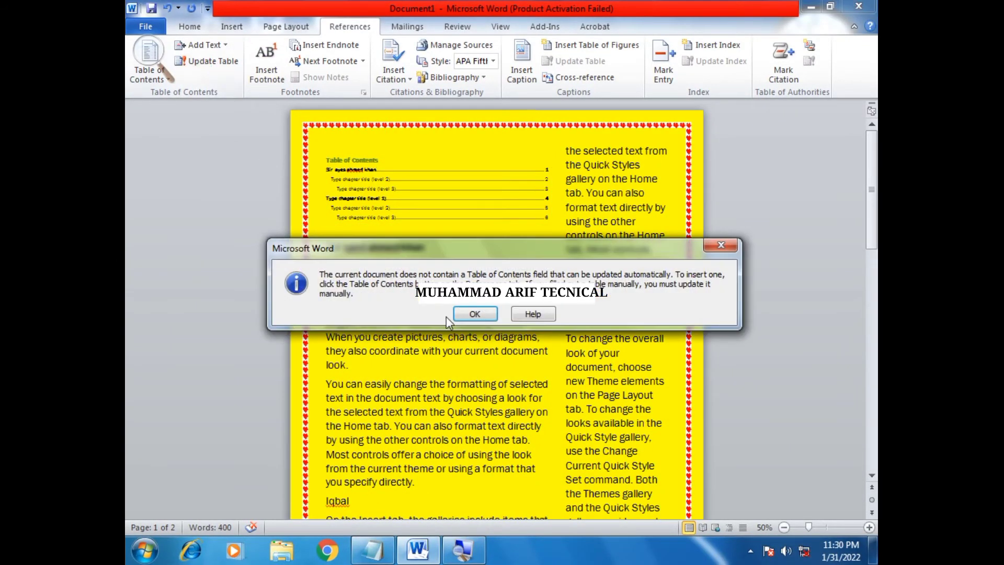
pyautogui.click(472, 314)
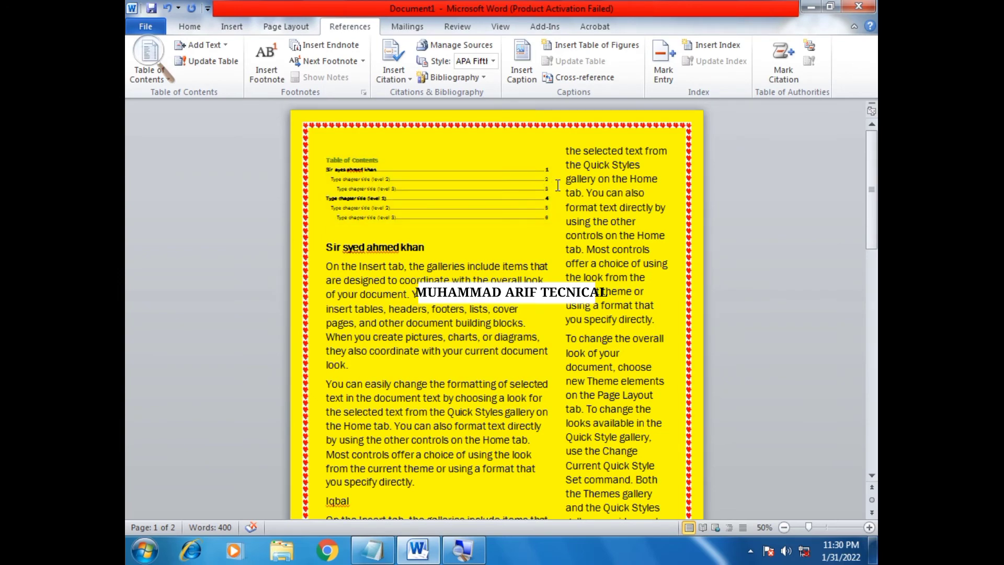
pyautogui.press('super+plus')
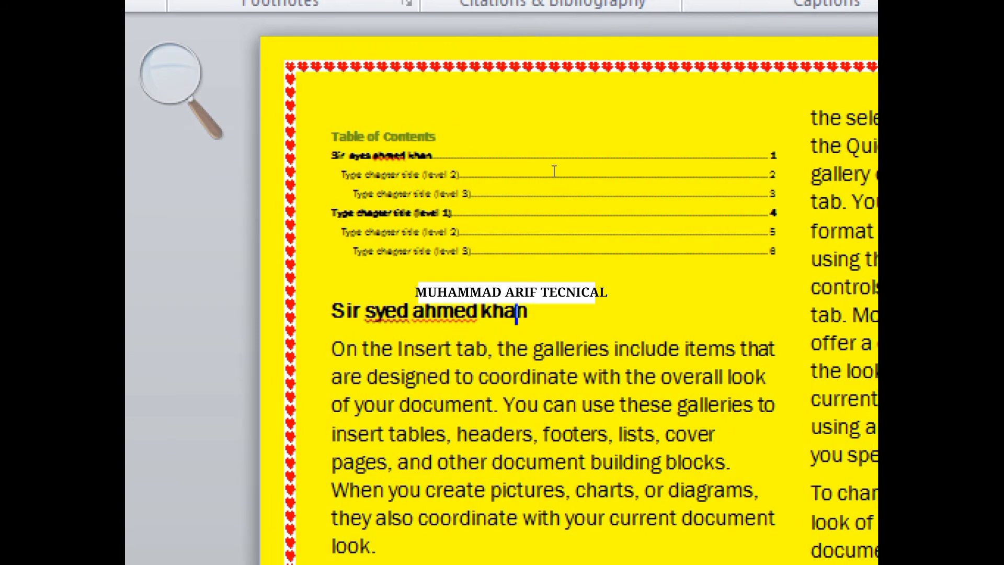
pyautogui.press('super+minus')
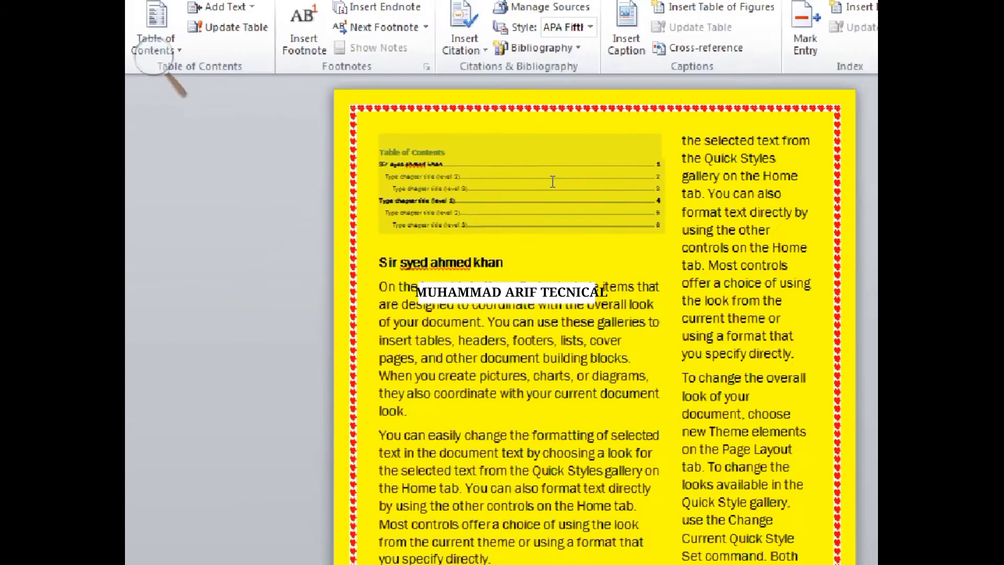
pyautogui.scroll(-2, 330, 272)
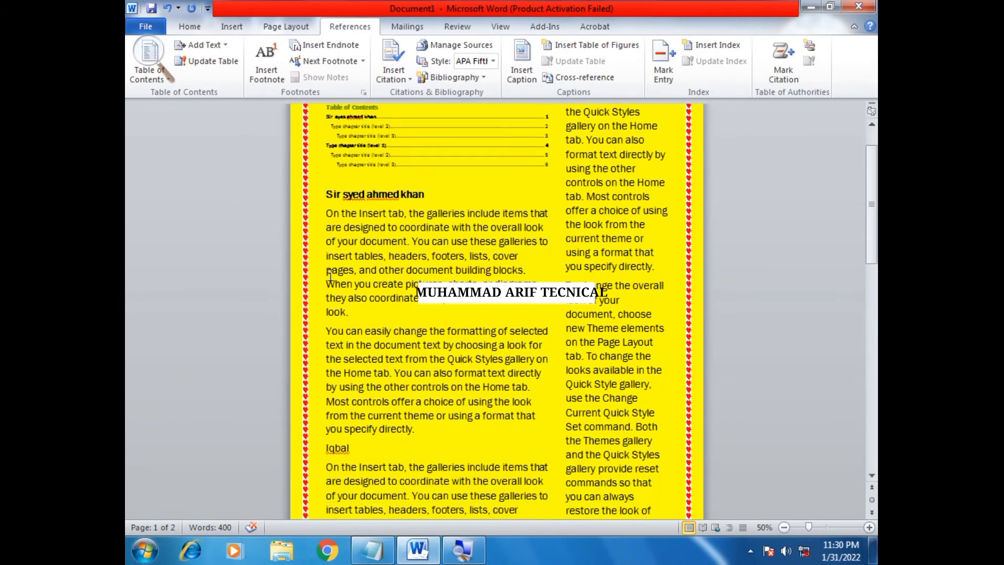
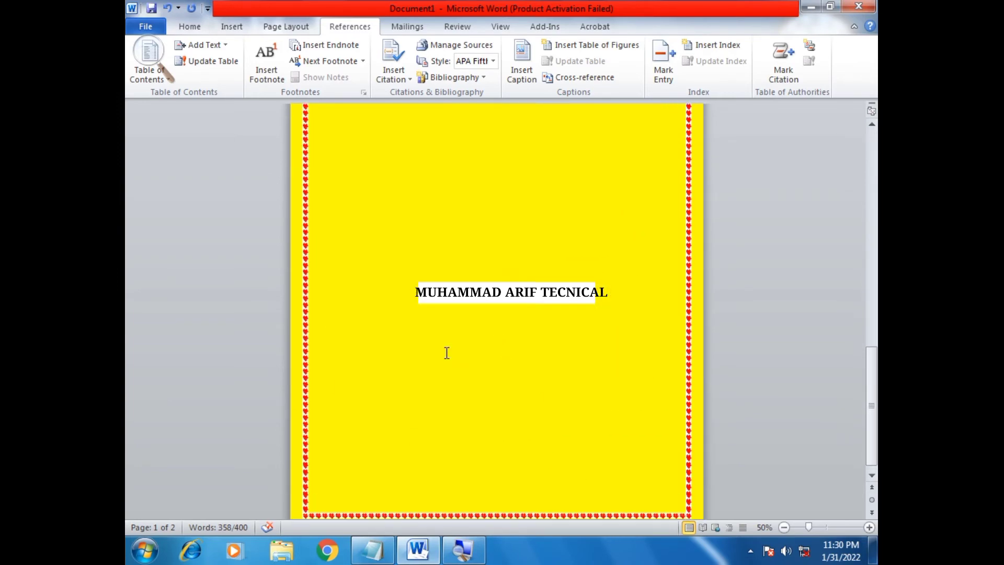
# - Select all the body text and the table of contents and delete them, leaving zero words
pyautogui.scroll(4, 446, 353)
pyautogui.scroll(8, 447, 353)
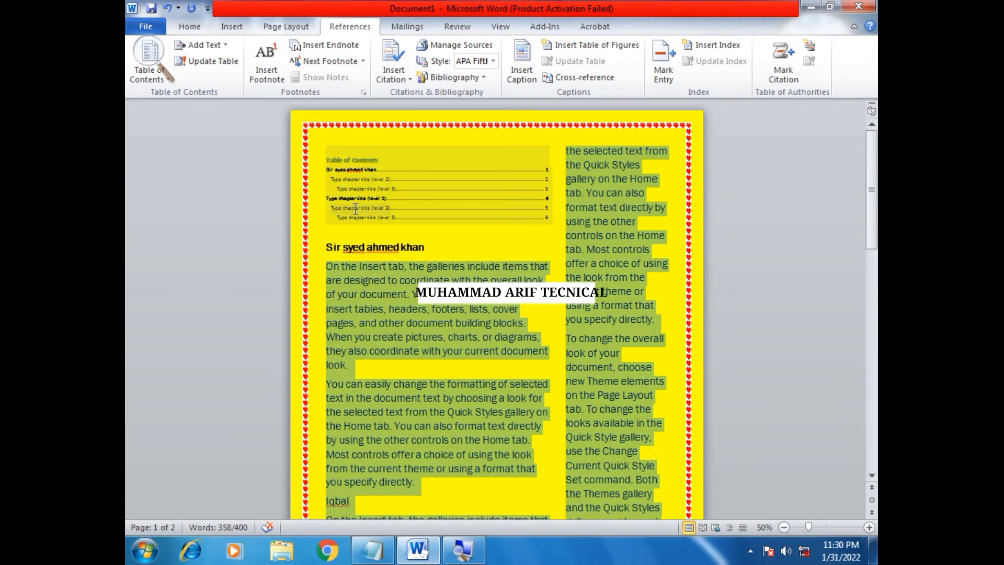
pyautogui.scroll(-1, 432, 397)
pyautogui.scroll(1, 432, 397)
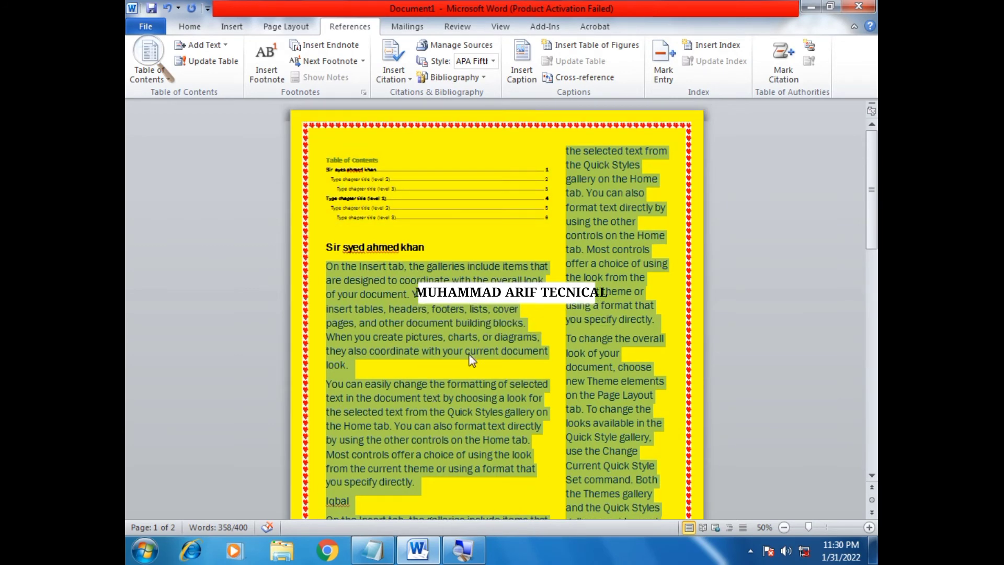
pyautogui.moveTo(425, 251); pyautogui.dragTo(323, 249)
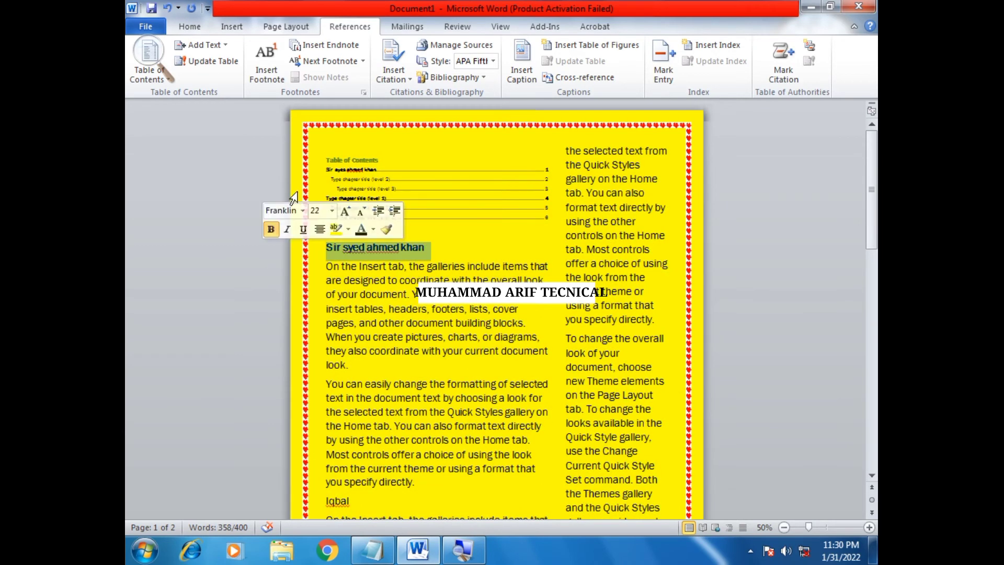
pyautogui.click(353, 177)
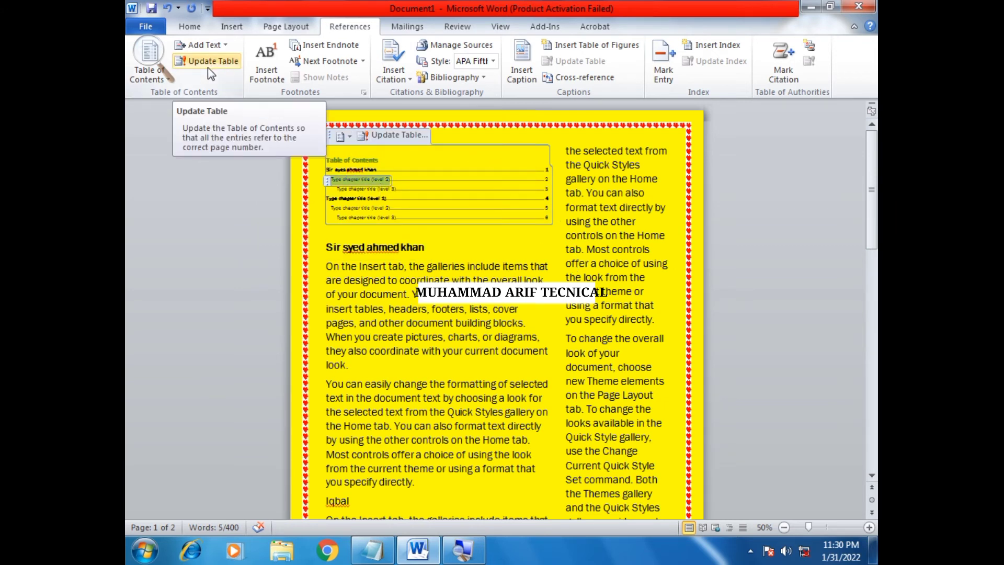
pyautogui.click(420, 350)
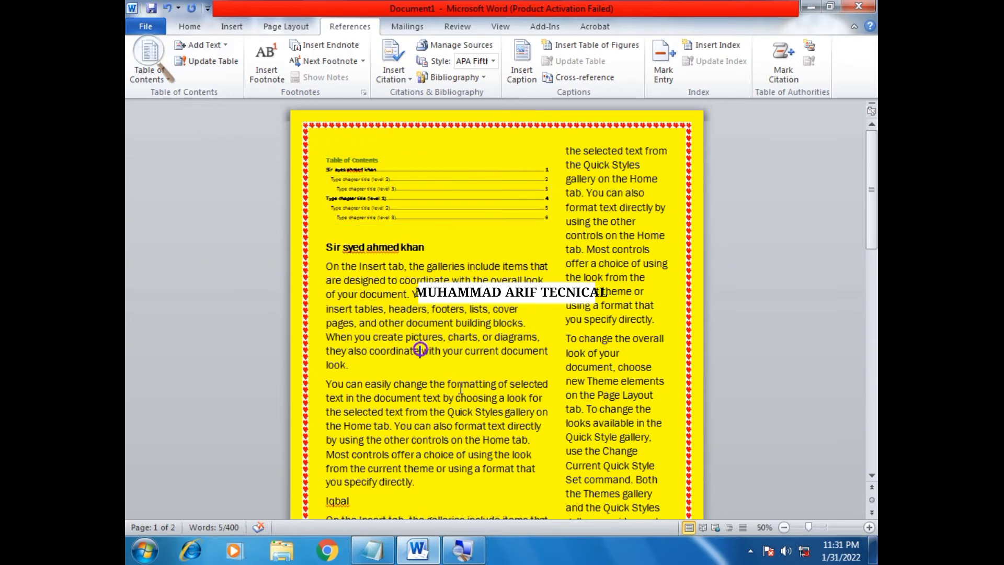
pyautogui.hotkey('ctrl', 'a')
pyautogui.press('Delete')
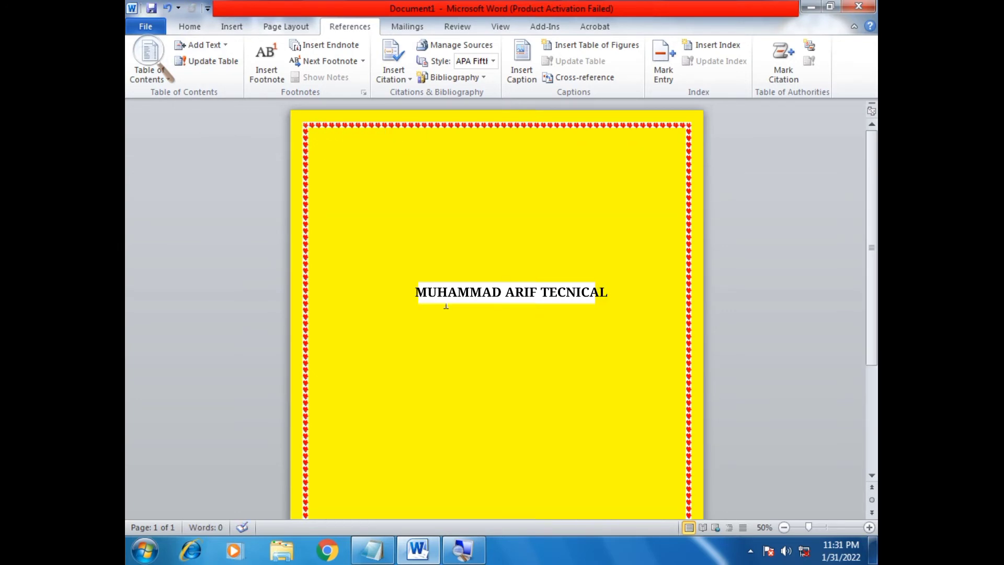
# - Start a new blank document at 75% zoom and insert an endnote from References
pyautogui.hotkey('ctrl', 'n')
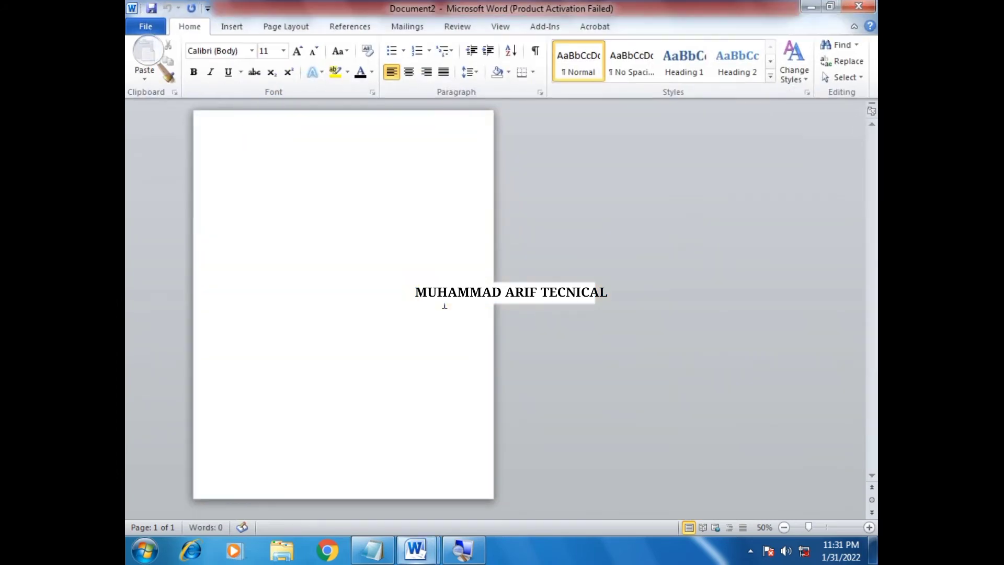
pyautogui.click(820, 529)
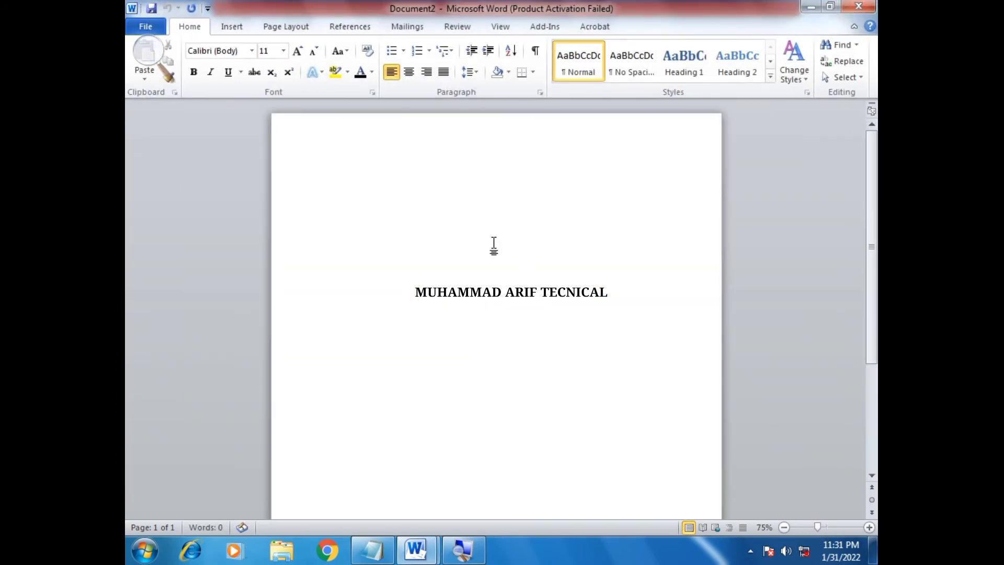
pyautogui.click(339, 29)
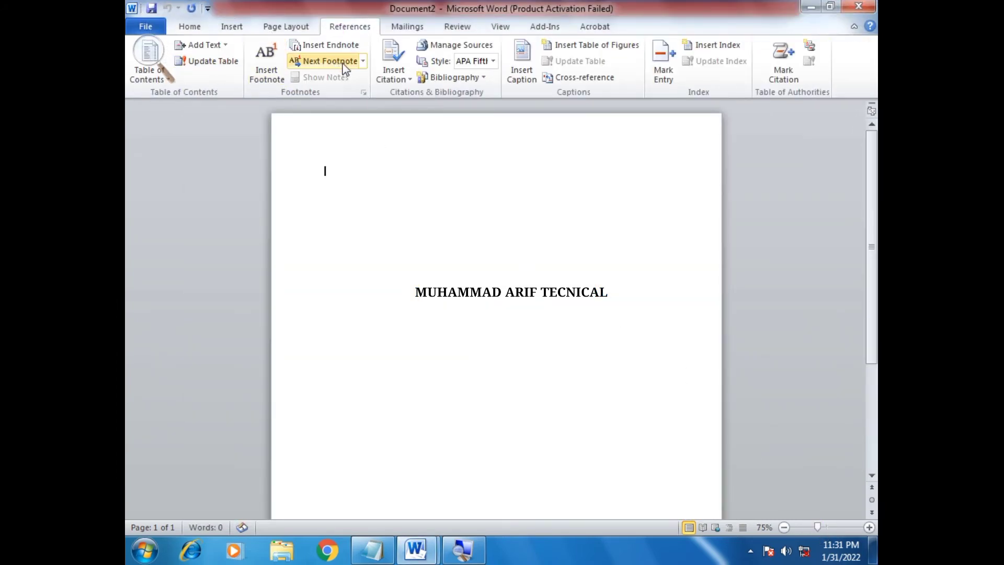
pyautogui.click(356, 46)
# - Jump back to the note mark and previous footnote, then undo the endnote
pyautogui.click(349, 61)
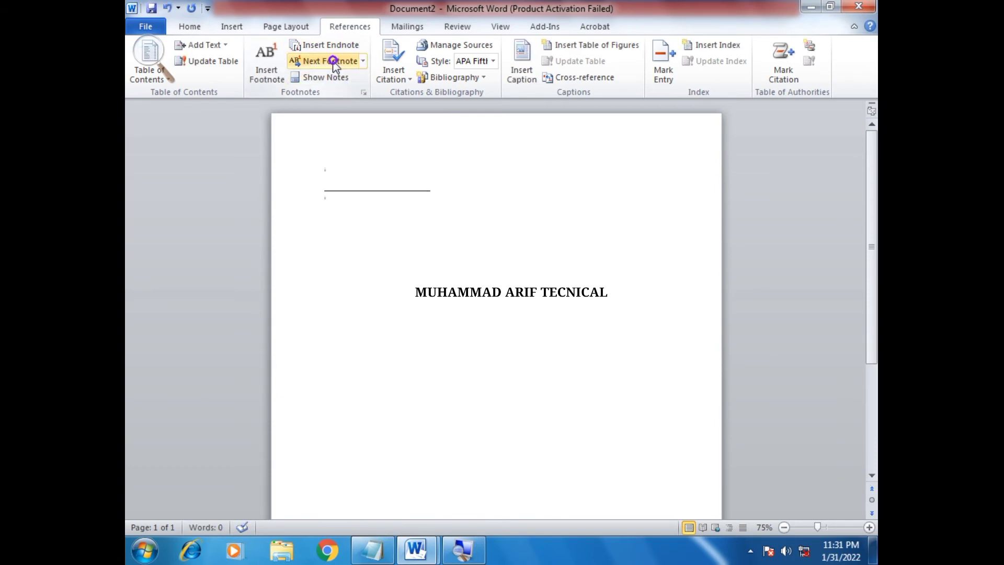
pyautogui.click(362, 61)
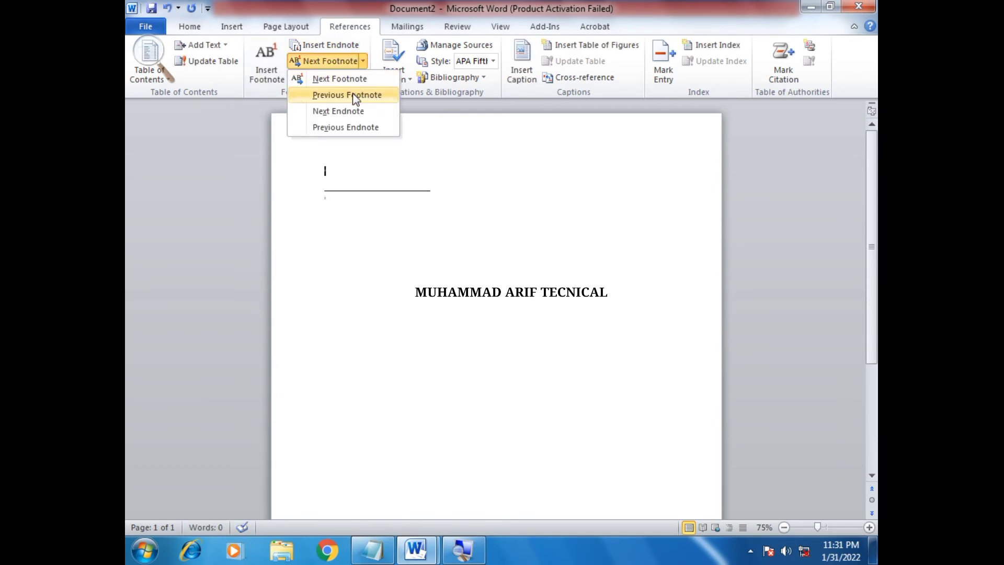
pyautogui.click(353, 94)
pyautogui.hotkey('ctrl', 'z')
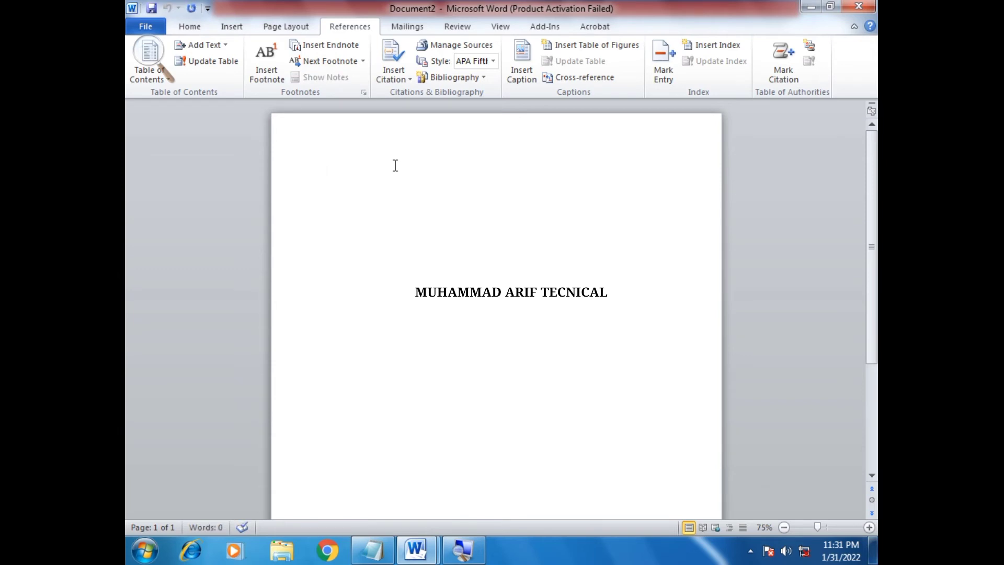
# - Insert a Placeholder1 citation with source type Journal Article, then undo it
pyautogui.click(403, 83)
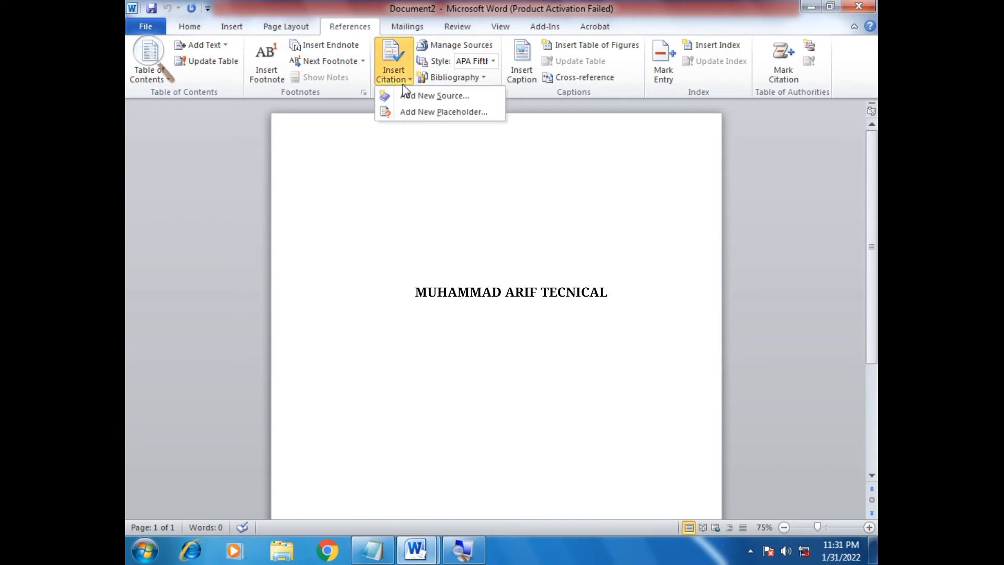
pyautogui.click(429, 95)
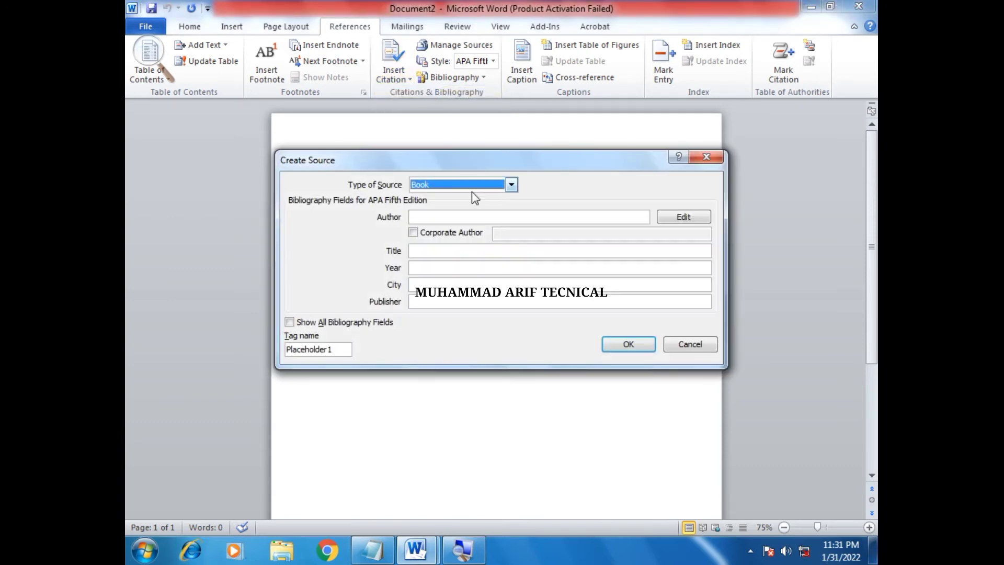
pyautogui.click(511, 185)
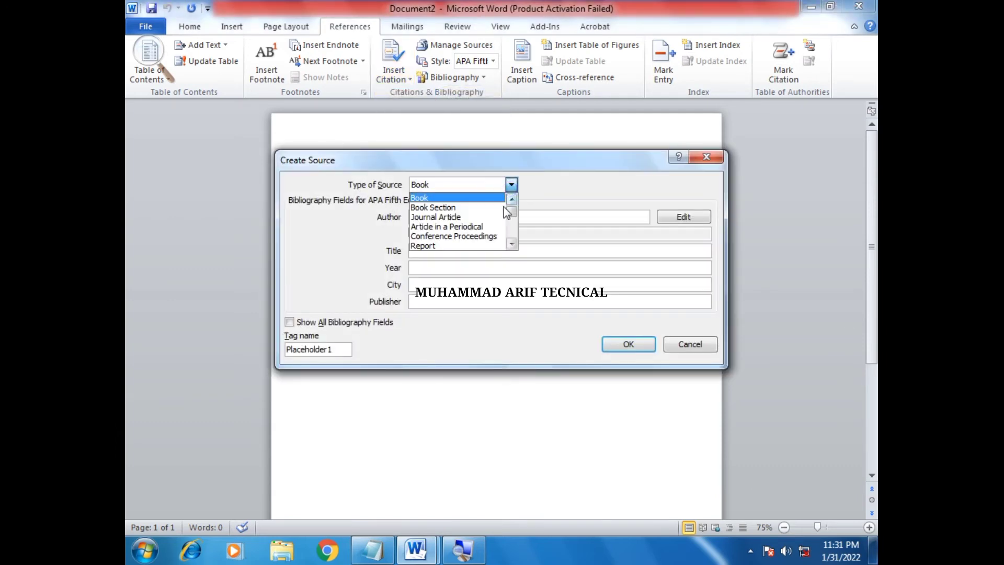
pyautogui.click(469, 216)
pyautogui.click(634, 345)
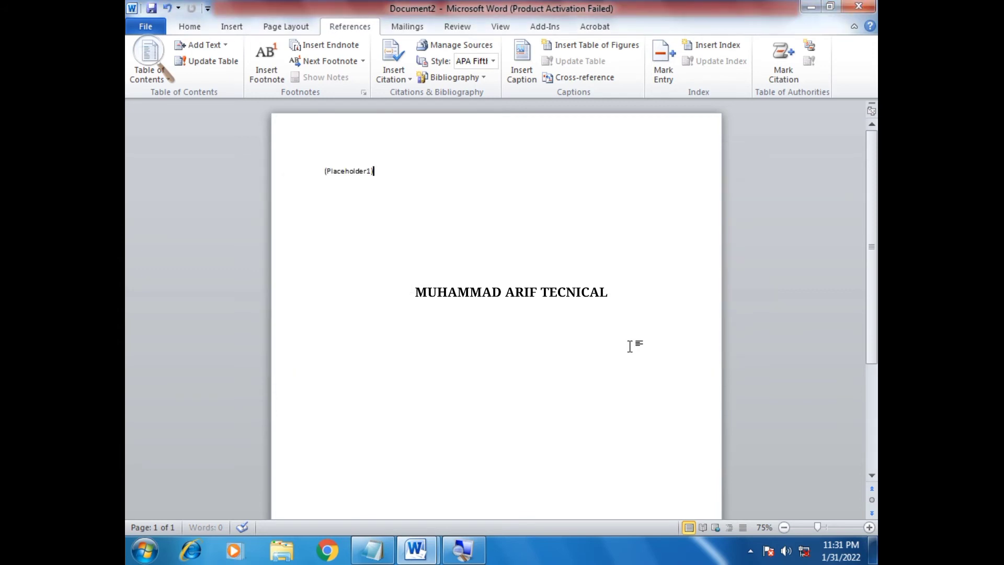
pyautogui.hotkey('ctrl', 'z')
pyautogui.hotkey('ctrl', 'z')
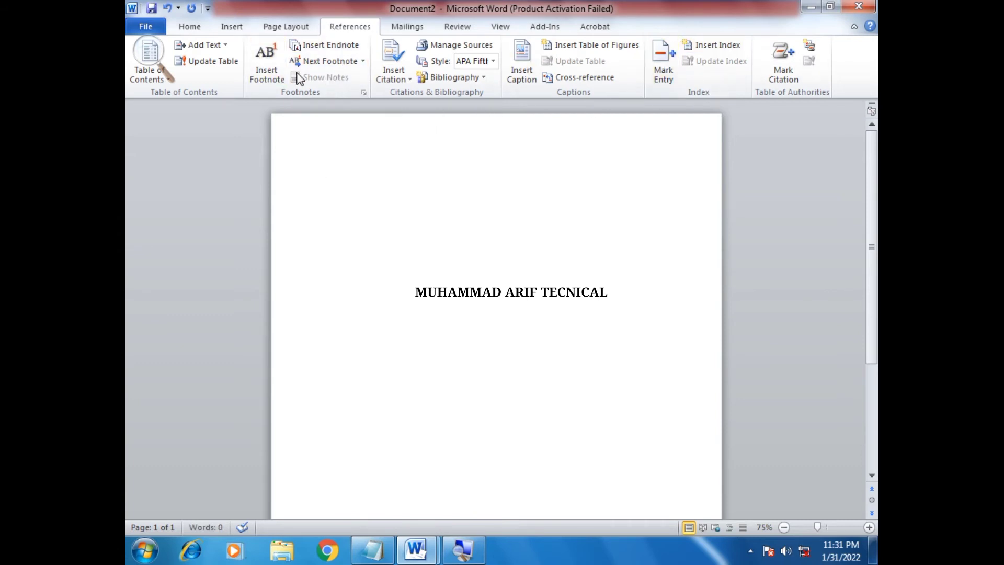
pyautogui.click(400, 26)
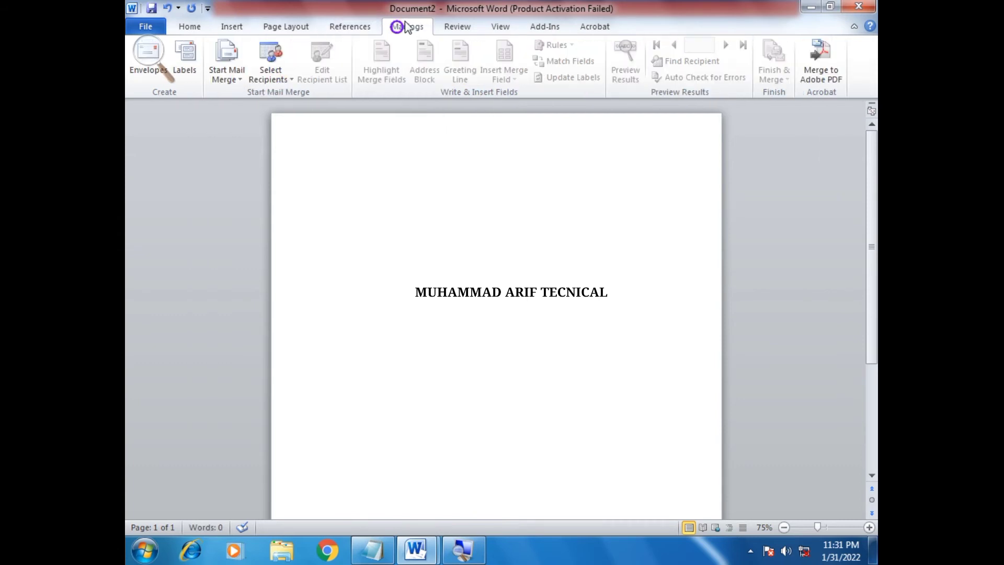
pyautogui.click(148, 50)
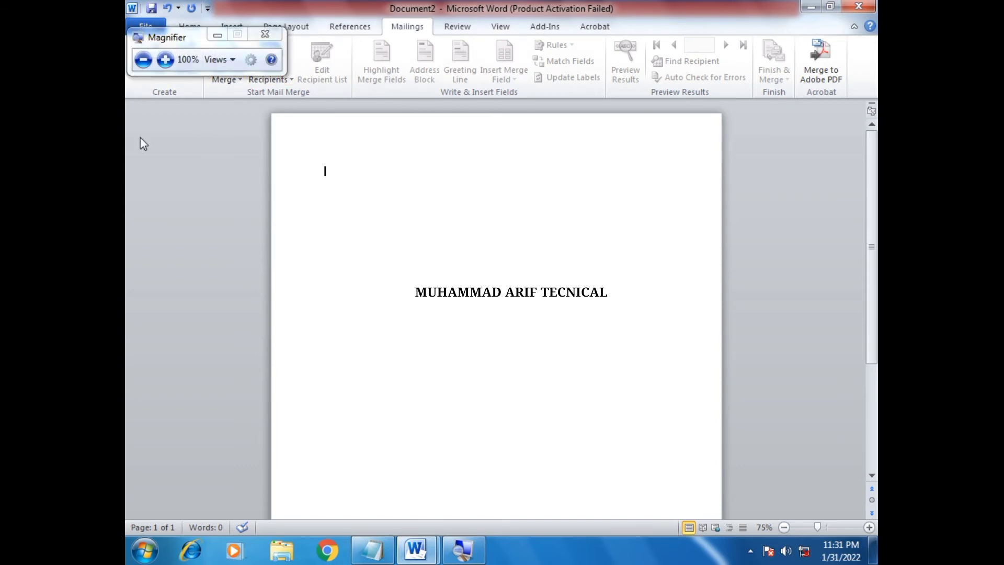
pyautogui.click(347, 26)
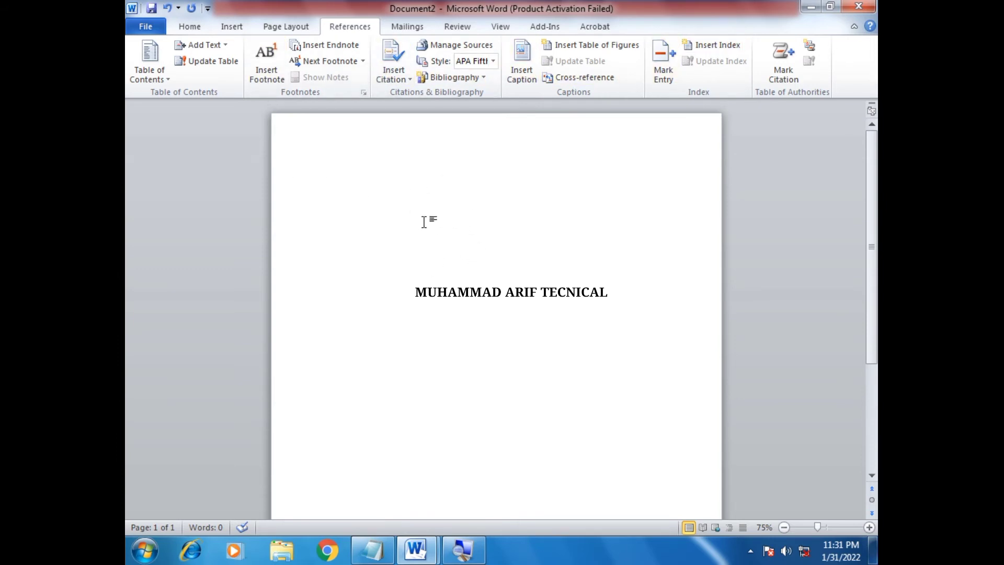
pyautogui.click(407, 27)
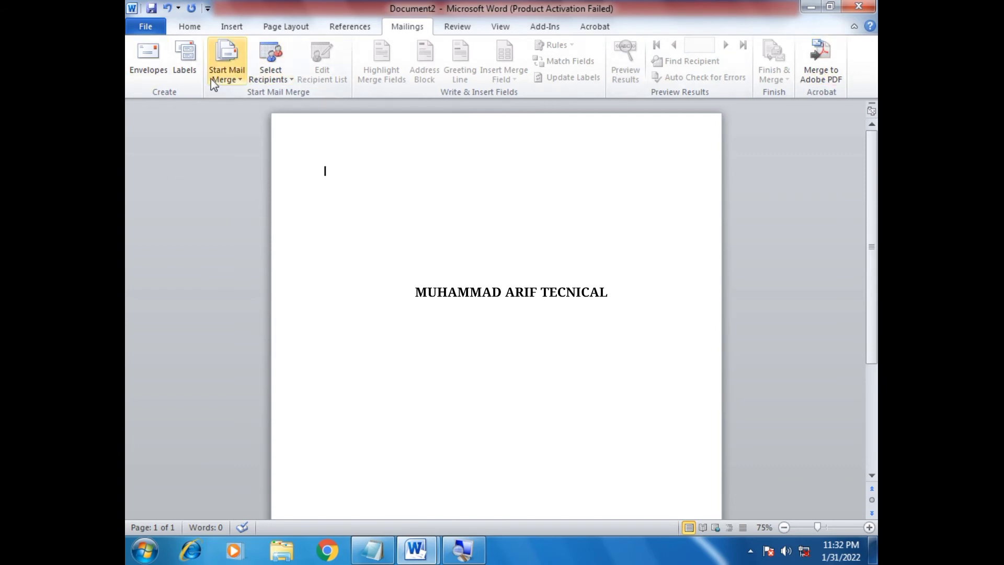
pyautogui.click(279, 80)
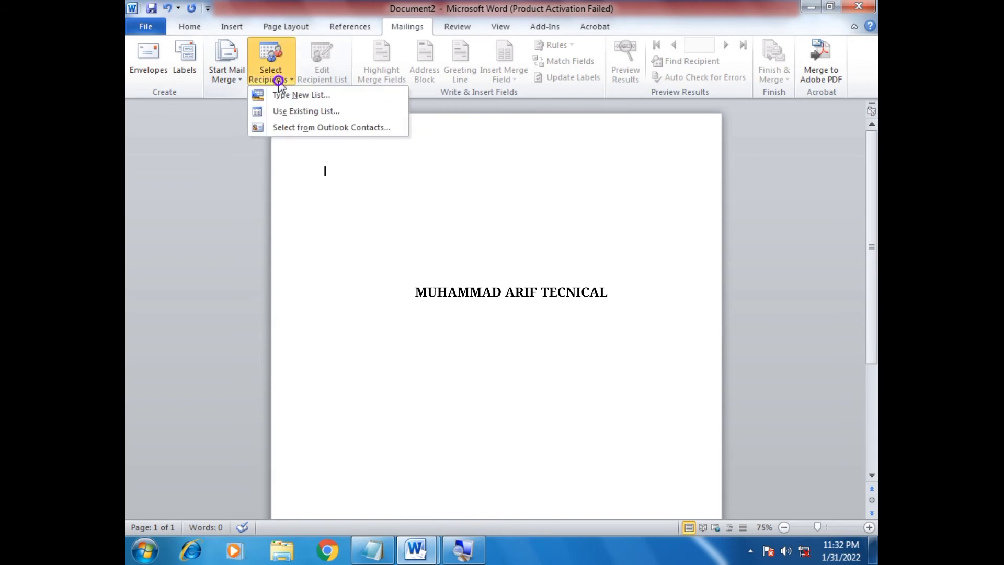
pyautogui.click(782, 403)
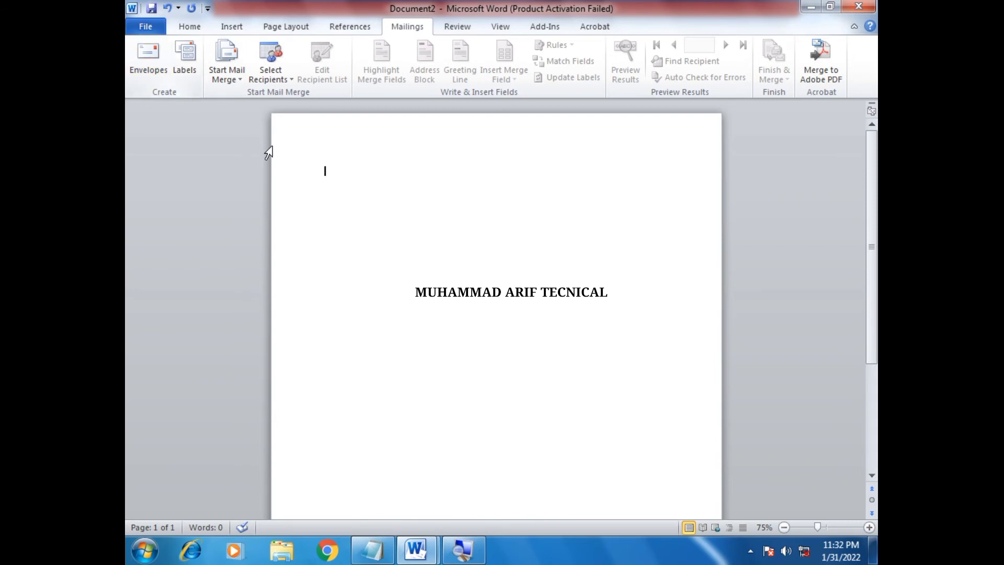
# - Run Spelling & Grammar from Review, then generate sample paragraphs with =rand(8)
pyautogui.click(458, 27)
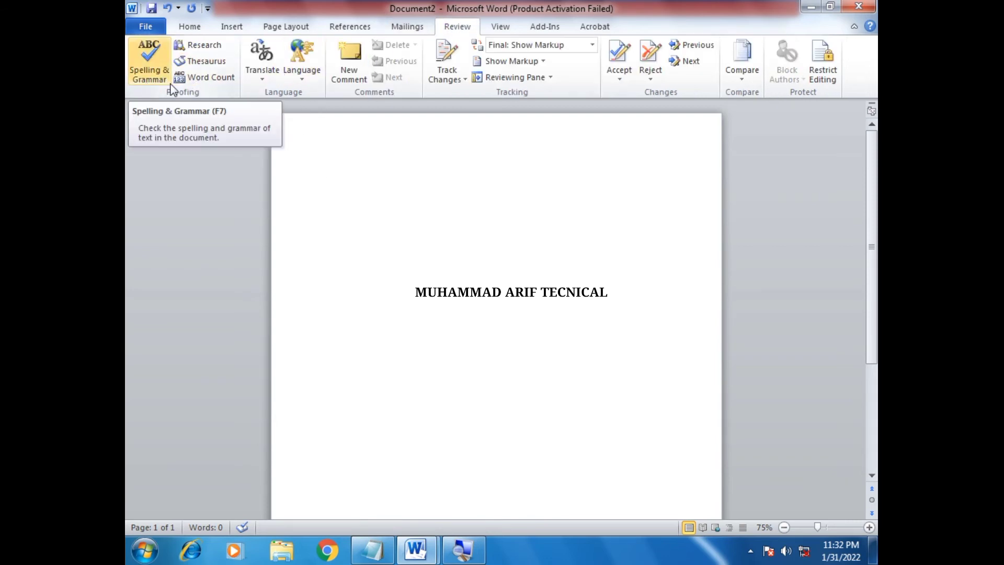
pyautogui.click(146, 82)
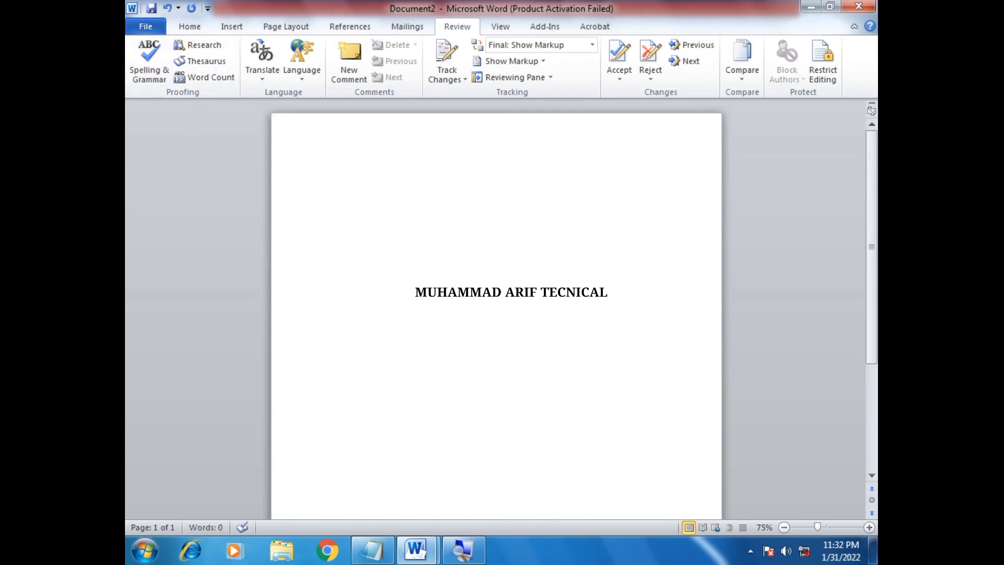
pyautogui.write('and()')
pyautogui.press('Return')
pyautogui.scroll(5, 193, 301)
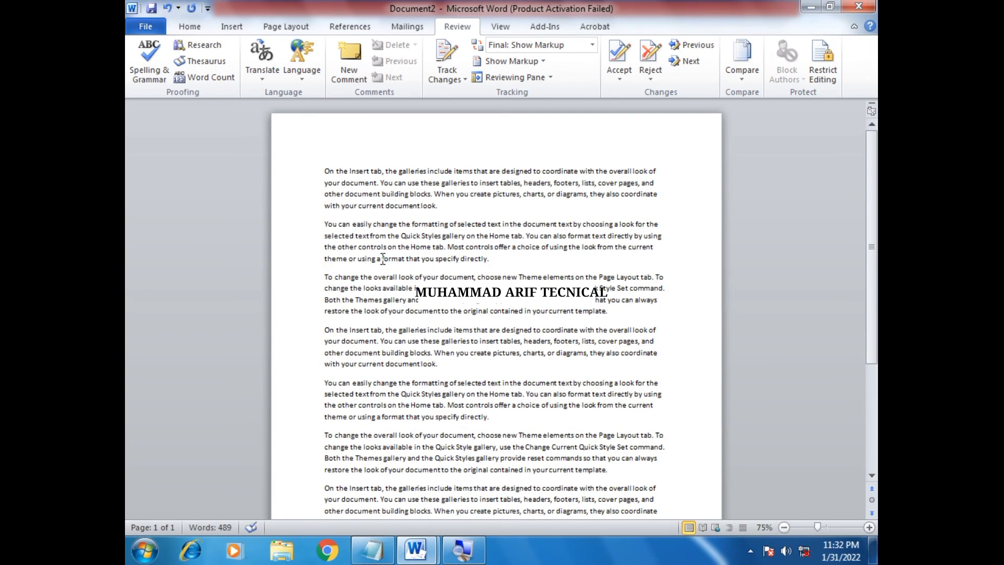
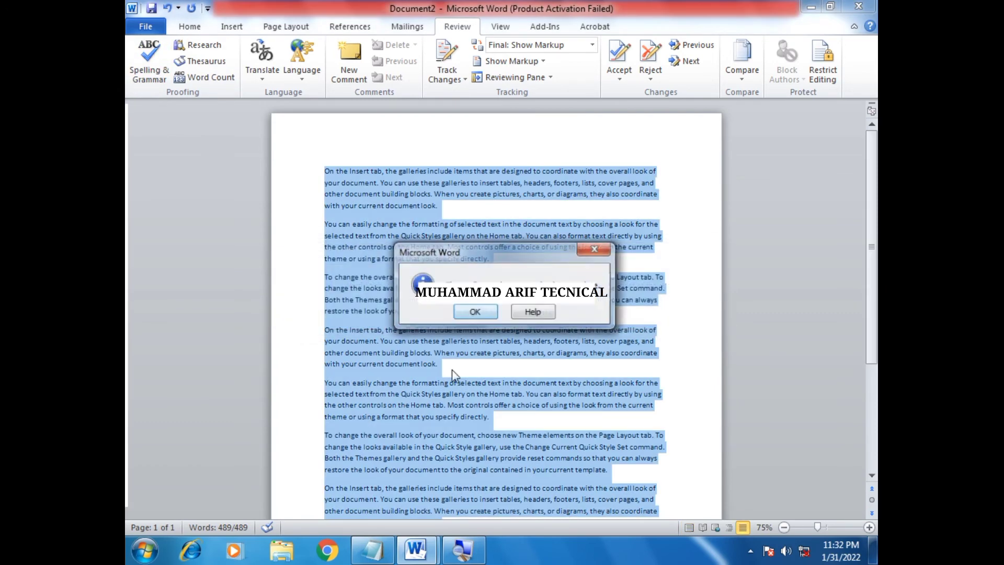
# - Accept the spelling-check completion message, deselect the document, then select text at the first paragraph's start
pyautogui.click(473, 313)
pyautogui.scroll(-4, 422, 253)
pyautogui.click(422, 254)
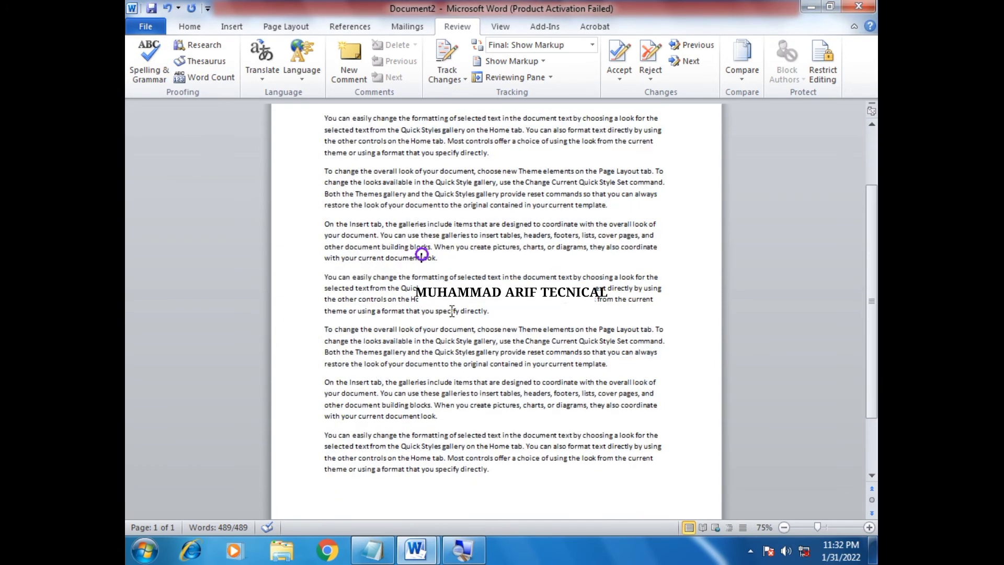
pyautogui.scroll(4, 473, 355)
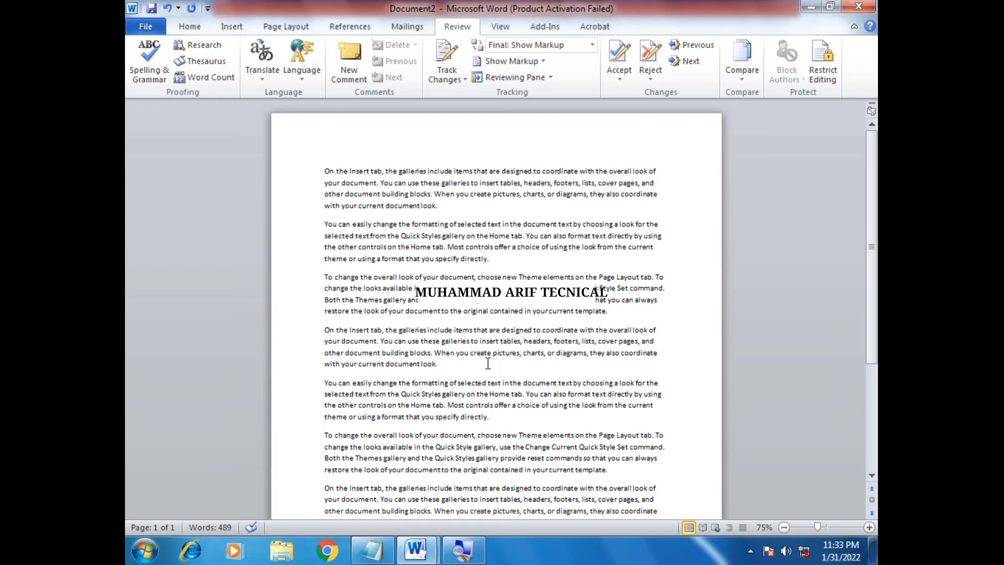
pyautogui.moveTo(324, 170); pyautogui.dragTo(263, 70)
# - Open the Research pane, choose the French thesaurus as the reference source, then close it
pyautogui.click(209, 51)
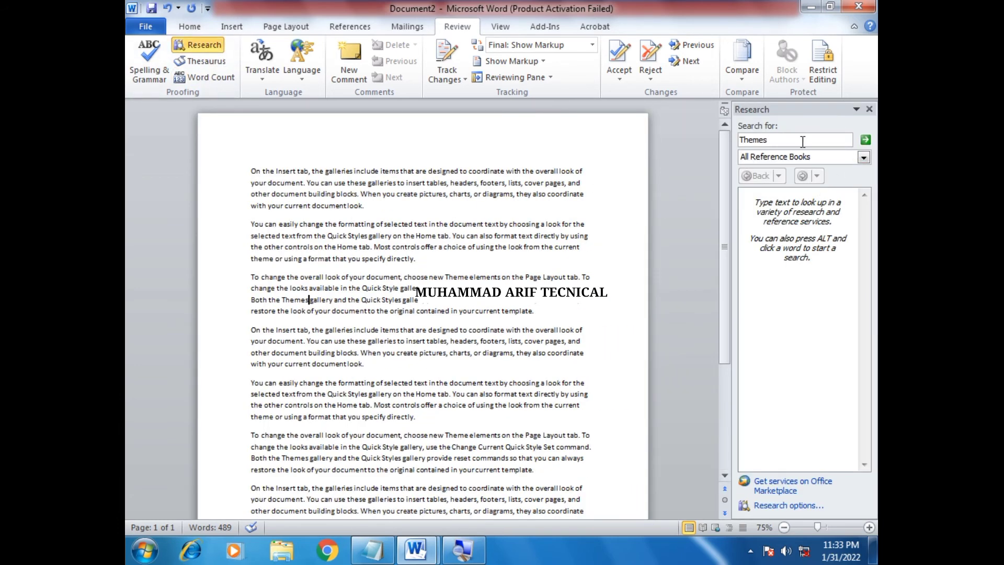
pyautogui.click(826, 156)
pyautogui.click(799, 190)
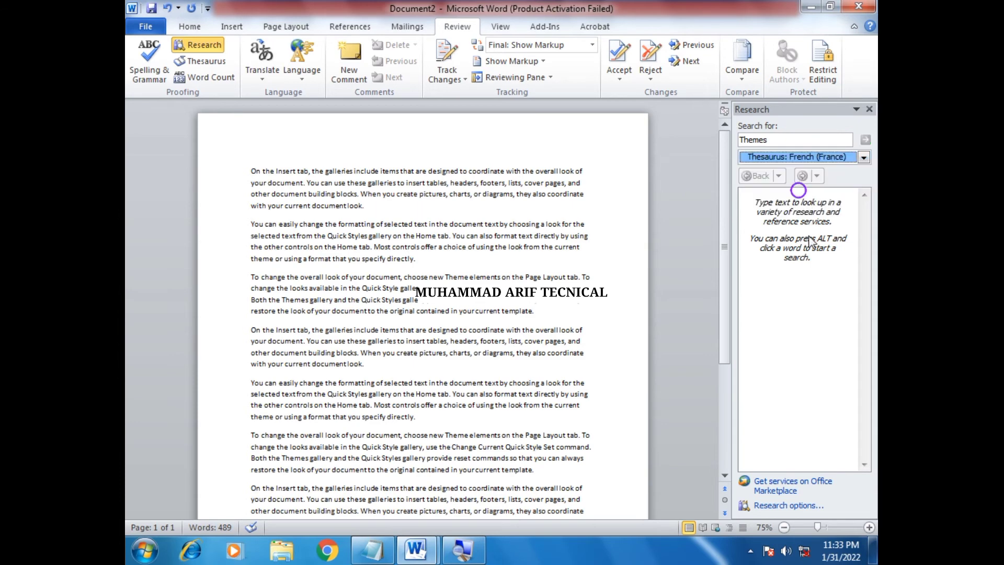
pyautogui.click(869, 109)
# - Check the Word Count statistics (489 words, 8 paragraphs) twice
pyautogui.click(227, 79)
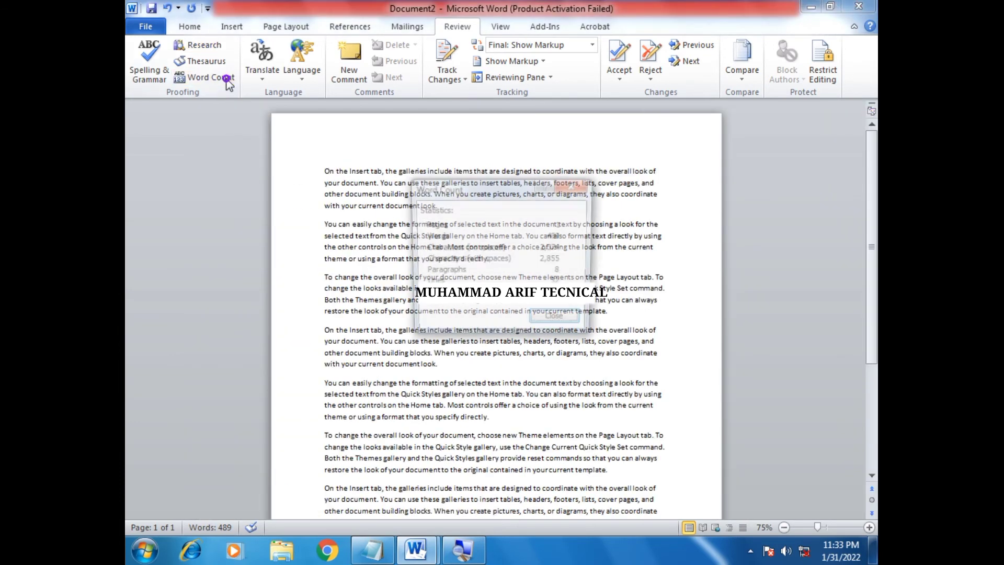
pyautogui.click(556, 320)
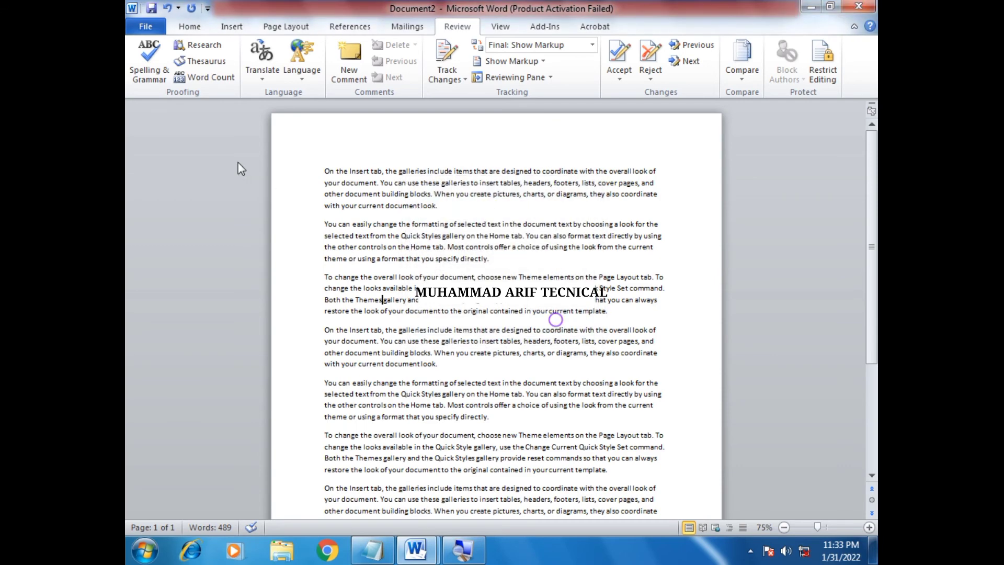
pyautogui.click(215, 79)
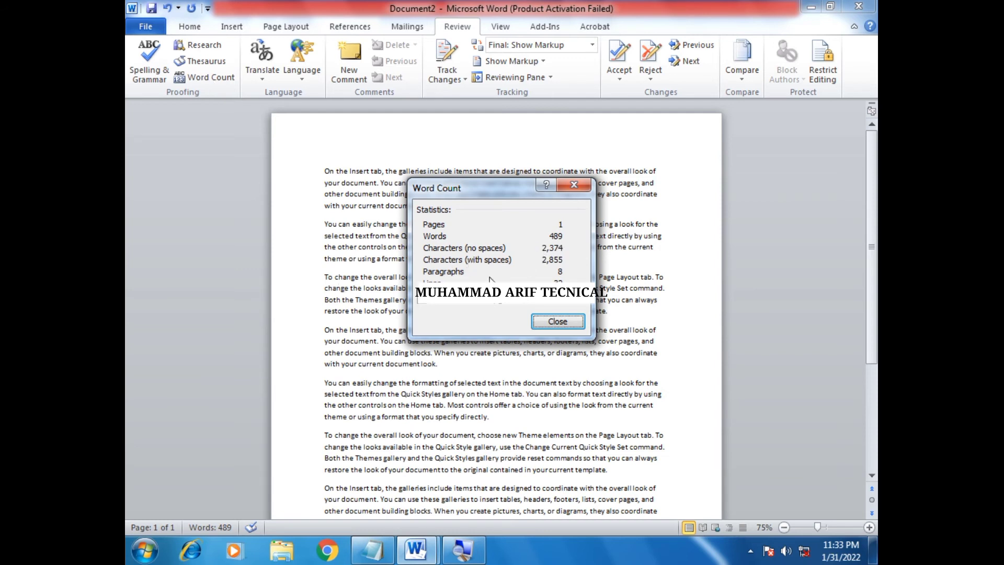
pyautogui.click(557, 321)
# - Open and close the Translate and Language options, then move to the View tab
pyautogui.click(260, 80)
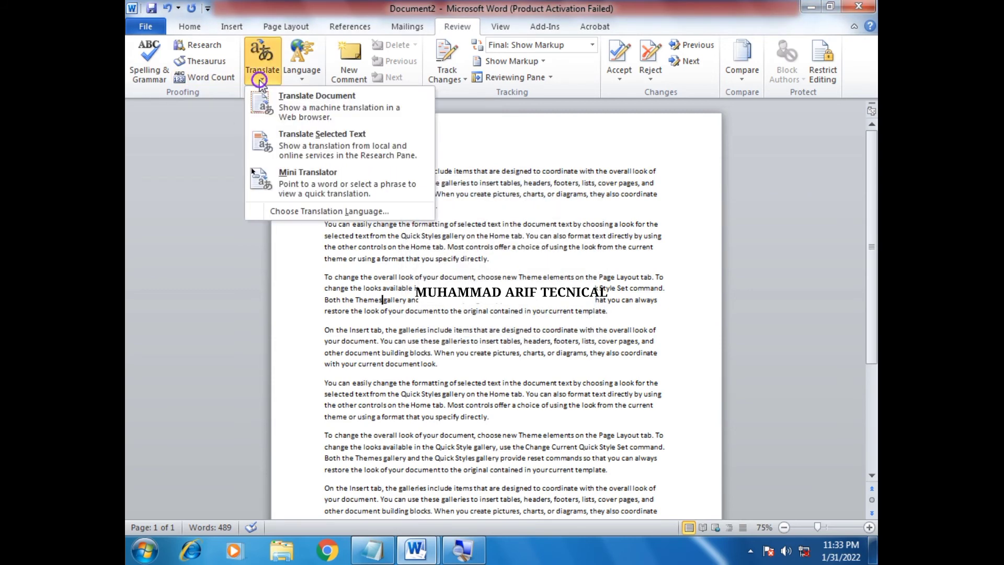
pyautogui.click(260, 81)
pyautogui.click(309, 83)
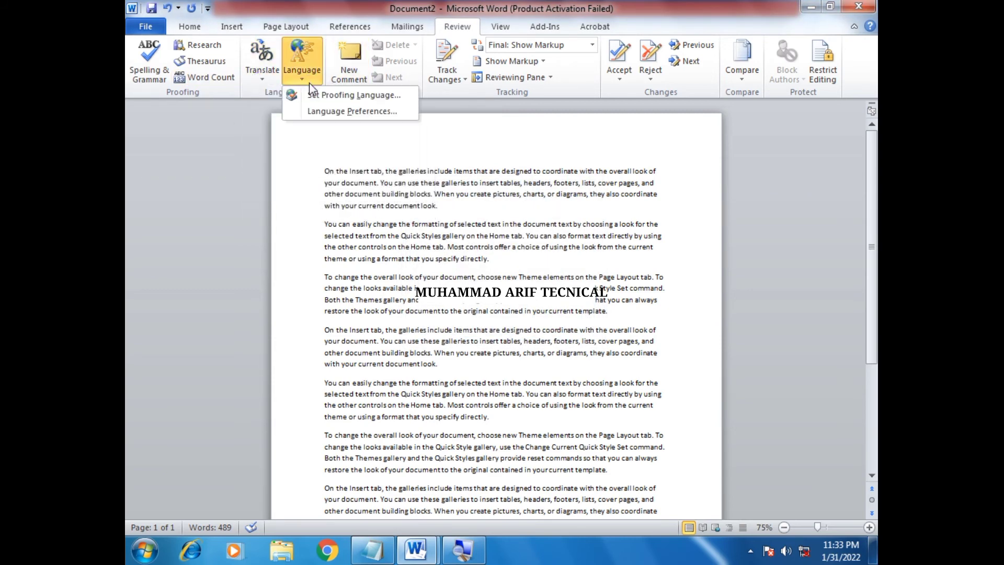
pyautogui.click(309, 83)
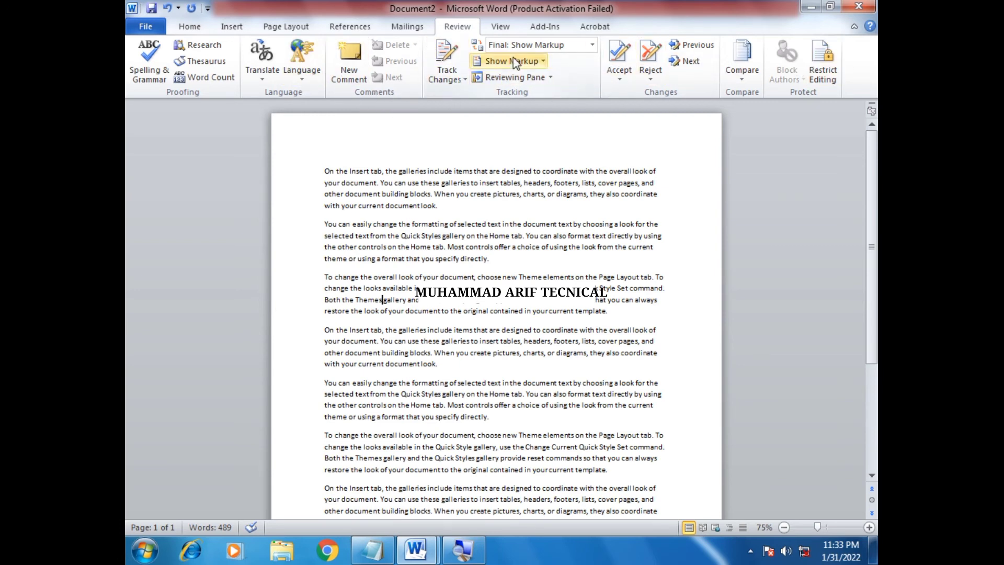
pyautogui.click(501, 29)
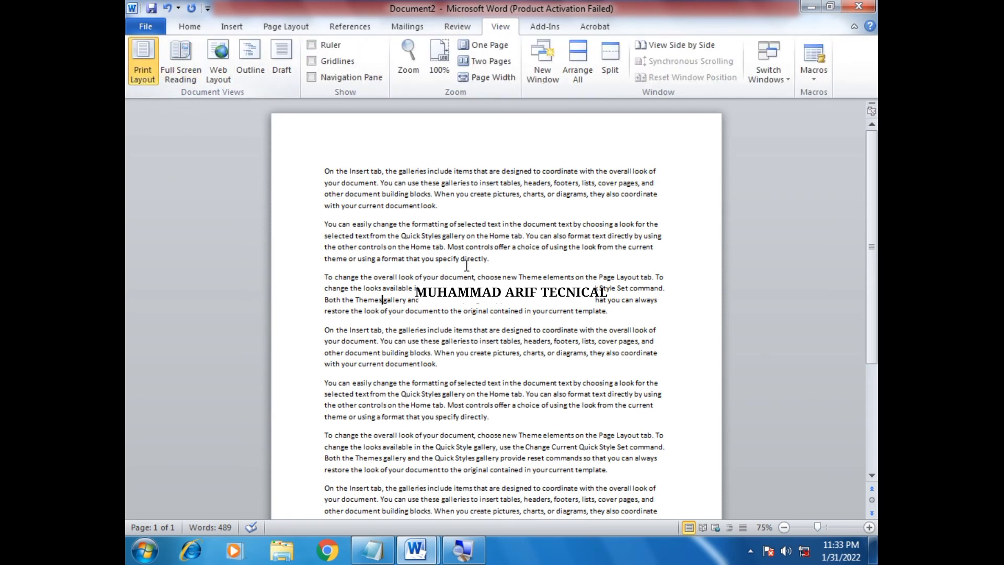
# - Preview Full Screen Reading view, then switch the document to Outline view
pyautogui.click(167, 73)
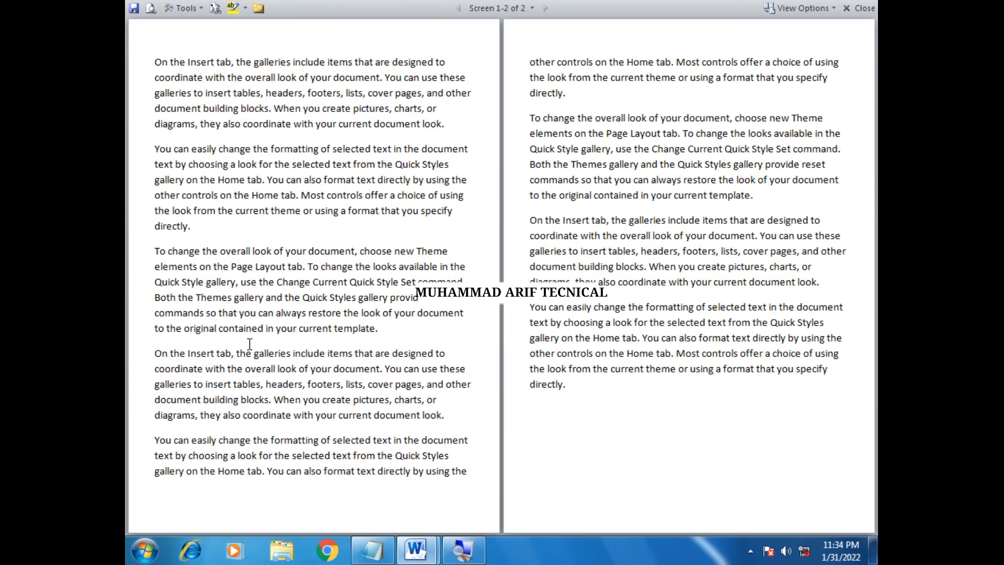
pyautogui.press('Escape')
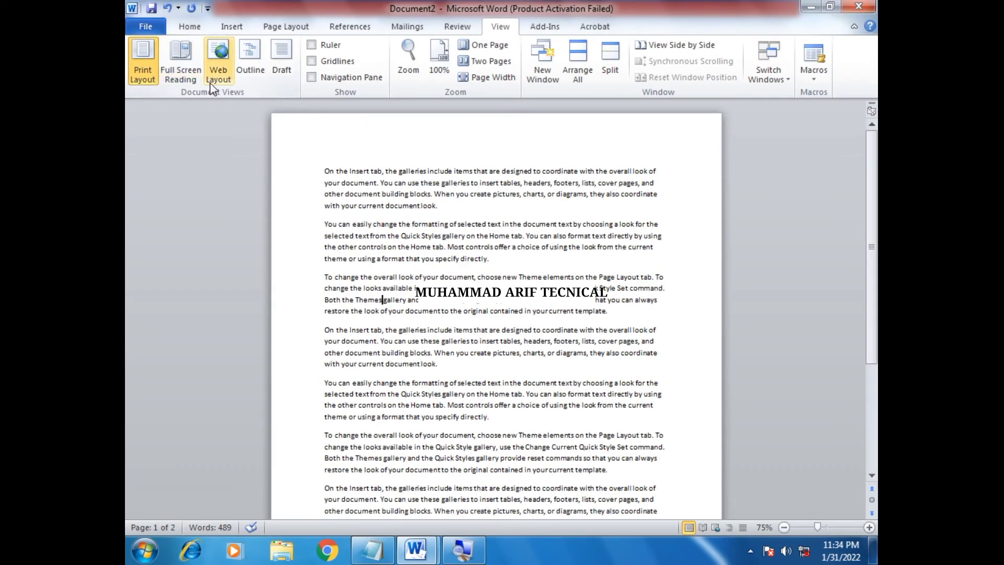
pyautogui.click(250, 70)
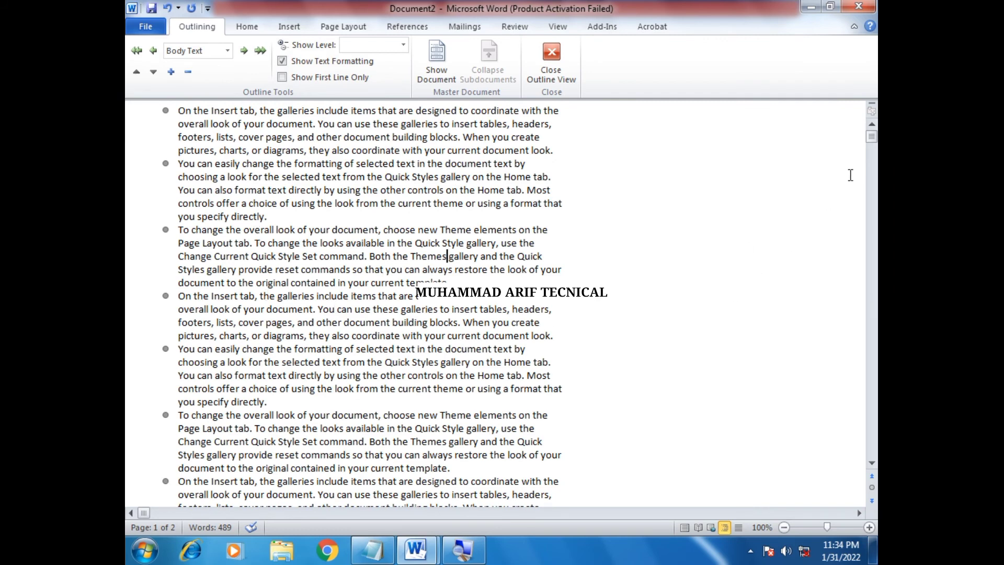
pyautogui.moveTo(873, 142); pyautogui.dragTo(850, 111)
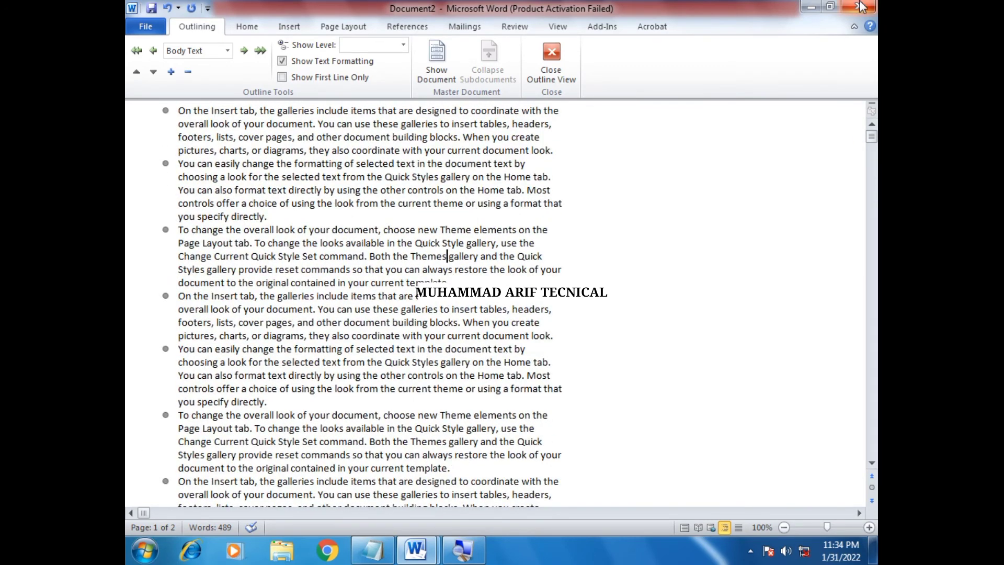
# - Undo the generated sample paragraphs and glance through the Home, Insert and Page Layout tabs
pyautogui.hotkey('ctrl', 'z')
pyautogui.hotkey('ctrl', 'z')
pyautogui.hotkey('ctrl', 'z')
pyautogui.hotkey('ctrl', 'z')
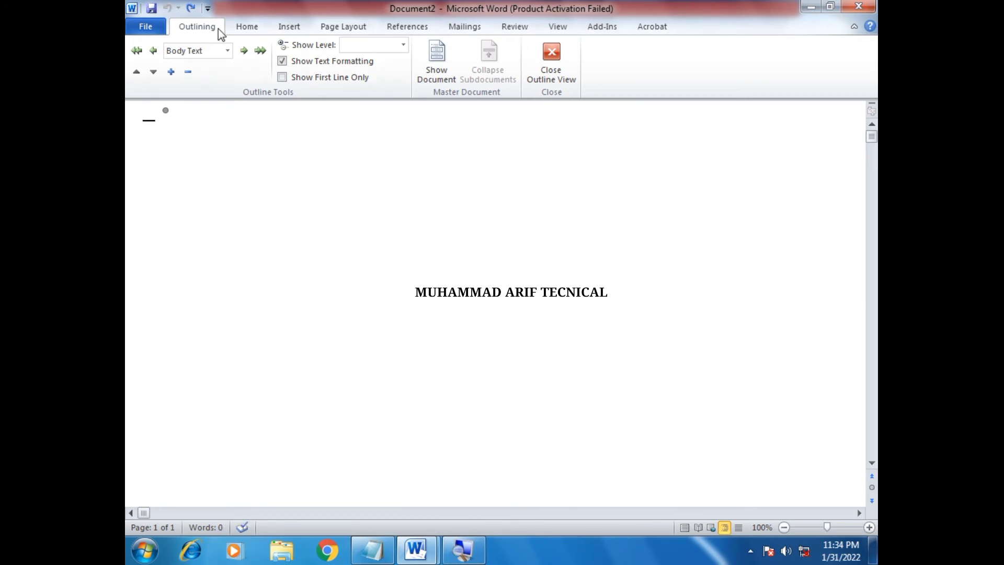
pyautogui.click(244, 27)
pyautogui.click(293, 29)
pyautogui.click(343, 27)
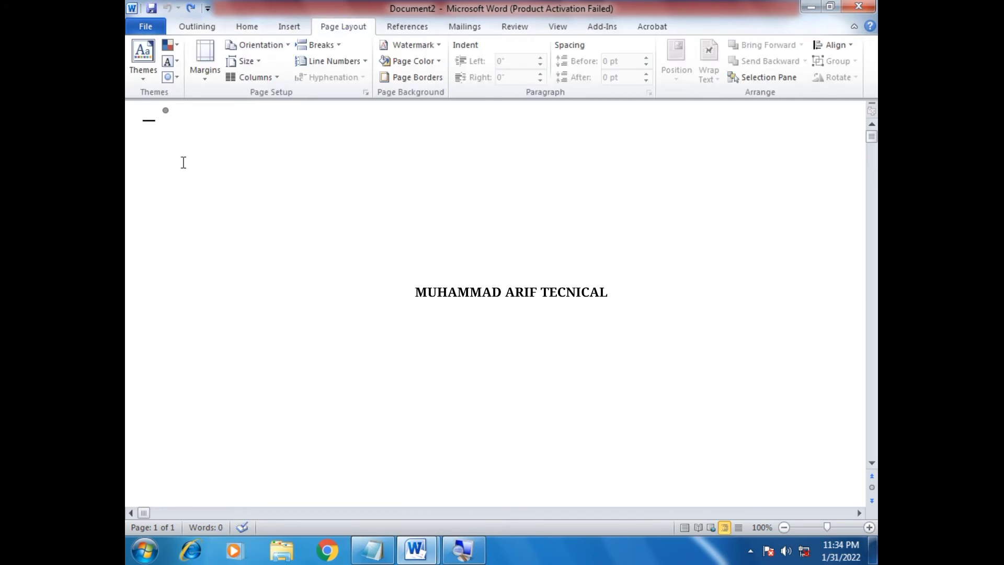
# - Zoom out to about 71% and try Web Layout, Print Layout and Full Screen Reading views
pyautogui.moveTo(826, 527)
pyautogui.mouseDown()
pyautogui.moveTo(798, 527)
pyautogui.moveTo(812, 527)
pyautogui.mouseUp()
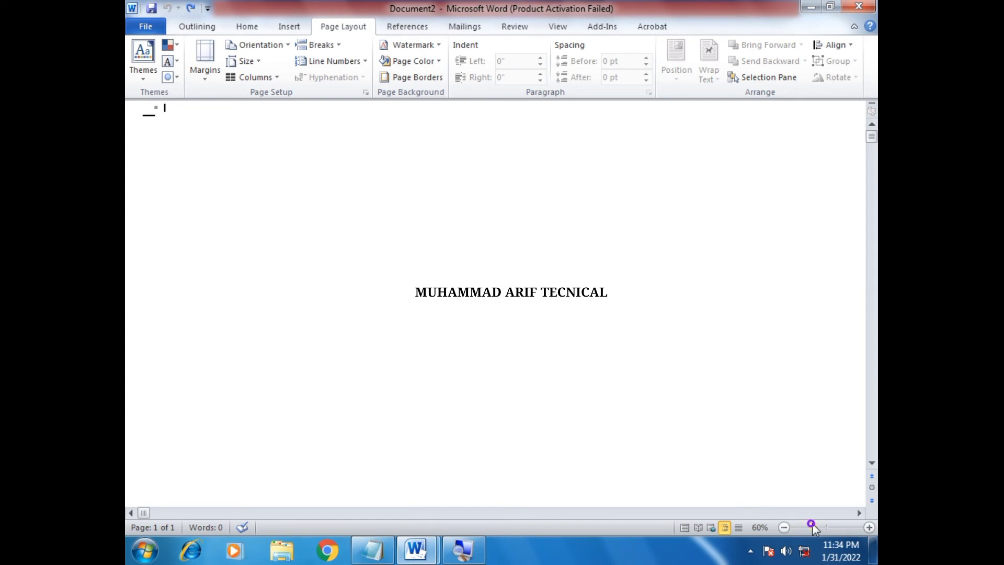
pyautogui.click(710, 528)
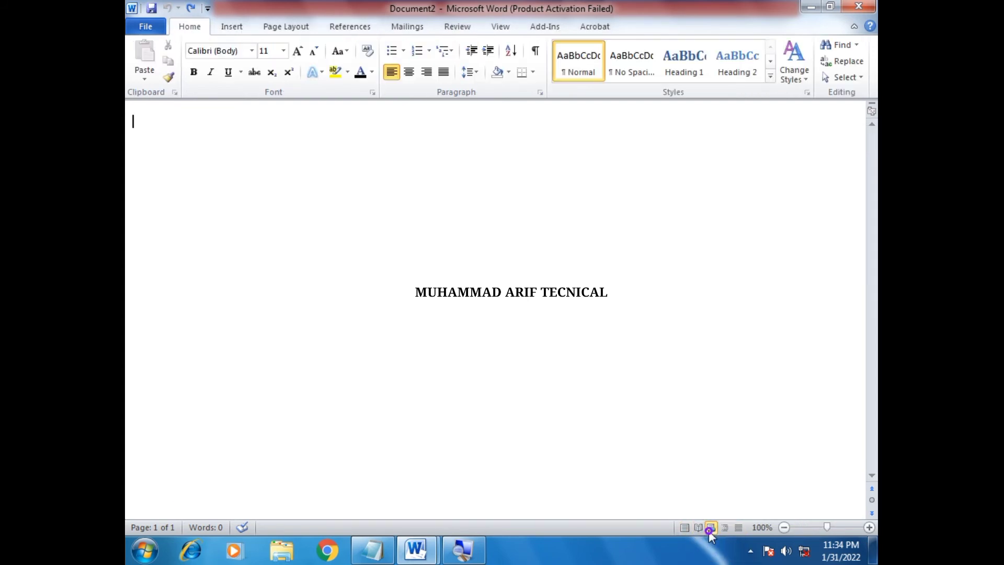
pyautogui.click(684, 527)
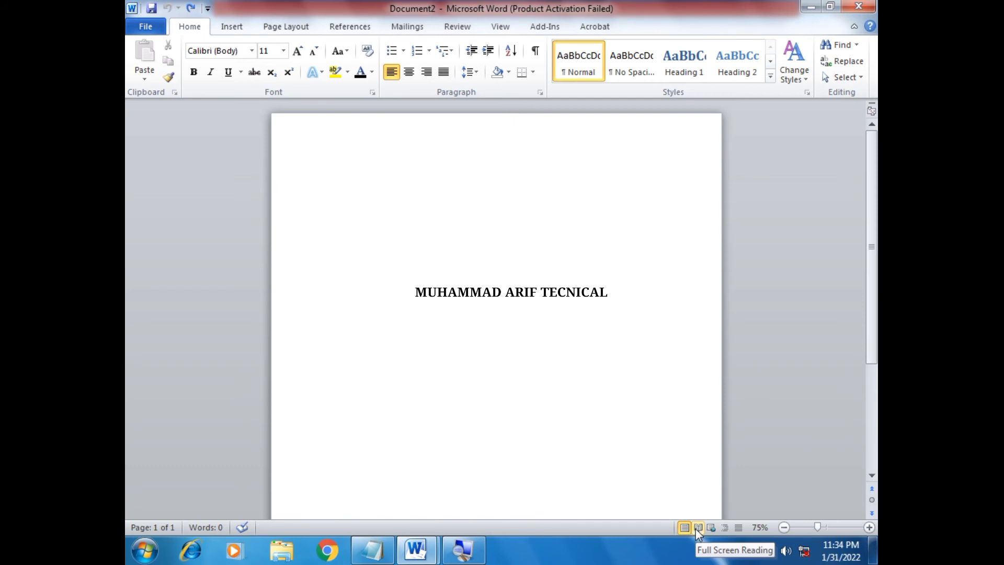
pyautogui.click(697, 528)
pyautogui.press('Escape')
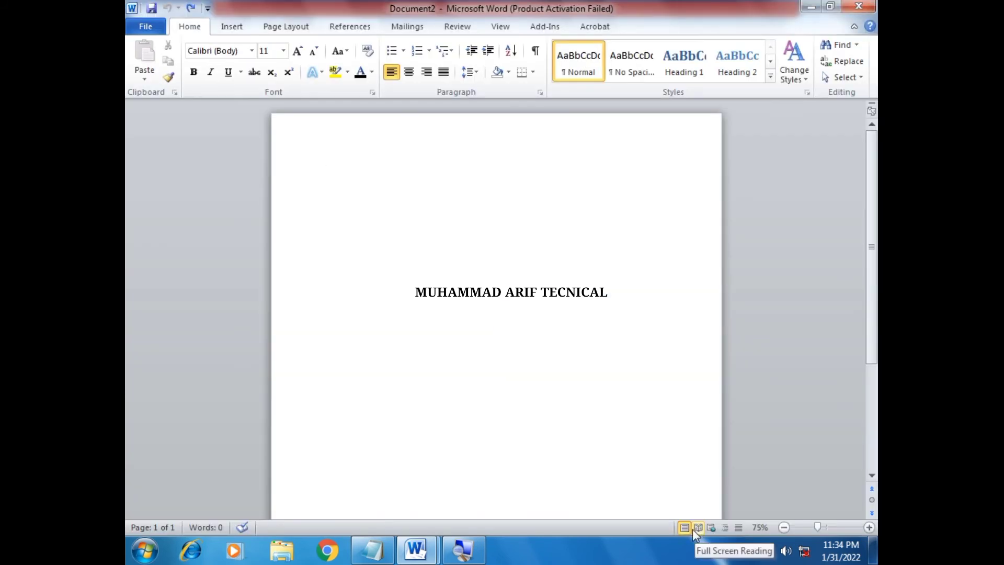
pyautogui.click(498, 29)
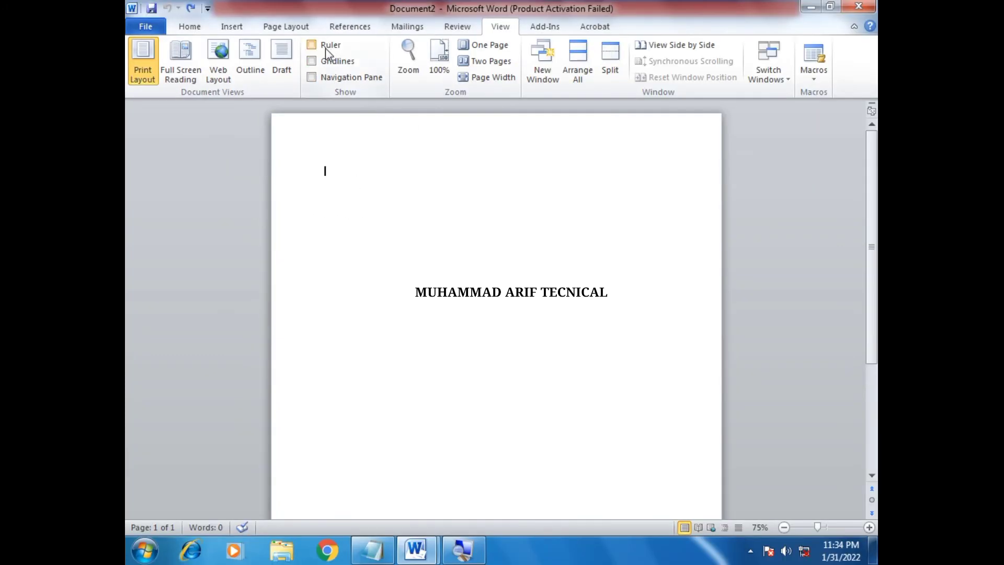
# - Turn on the rulers, test a hanging-indent change with 'zzz', then undo it
pyautogui.click(326, 47)
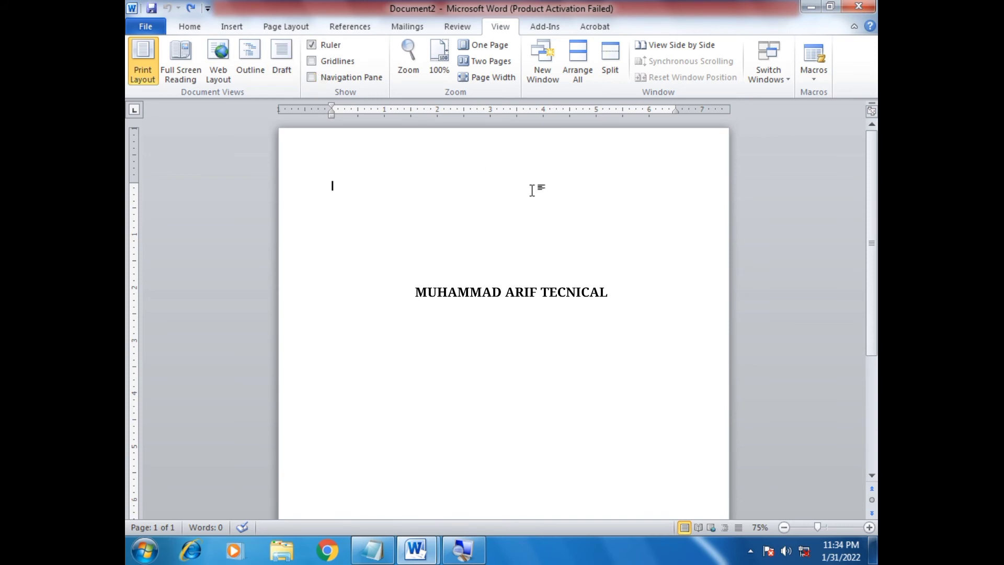
pyautogui.moveTo(330, 117)
pyautogui.mouseDown()
pyautogui.moveTo(299, 116)
pyautogui.moveTo(348, 114)
pyautogui.mouseUp()
pyautogui.write('zzz')
pyautogui.hotkey('ctrl', 'z')
pyautogui.hotkey('ctrl', 'z')
# - Show gridlines, type and delete test text 'dgsf', then hide the gridlines
pyautogui.click(313, 62)
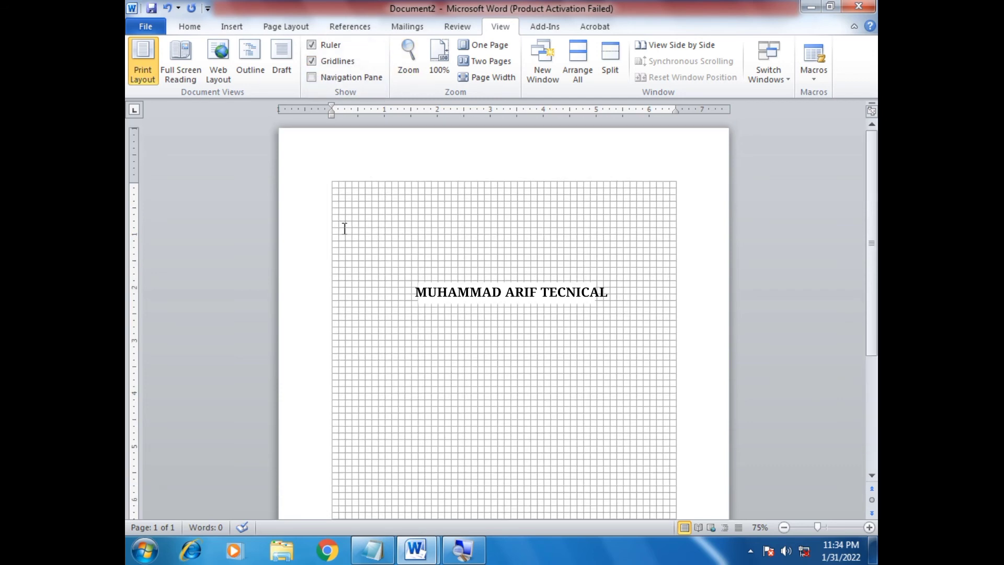
pyautogui.write('dgsf')
pyautogui.press('BackSpace')
pyautogui.press('BackSpace')
pyautogui.press('BackSpace')
pyautogui.click(312, 61)
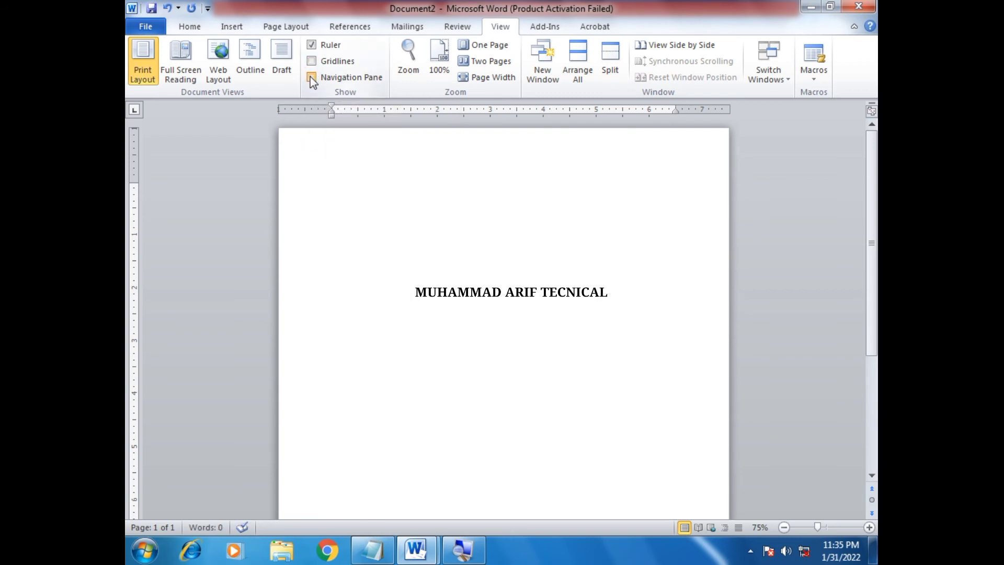
# - Try a search in the Navigation pane, close it, and cancel the Zoom dialog
pyautogui.click(312, 78)
pyautogui.click(219, 129)
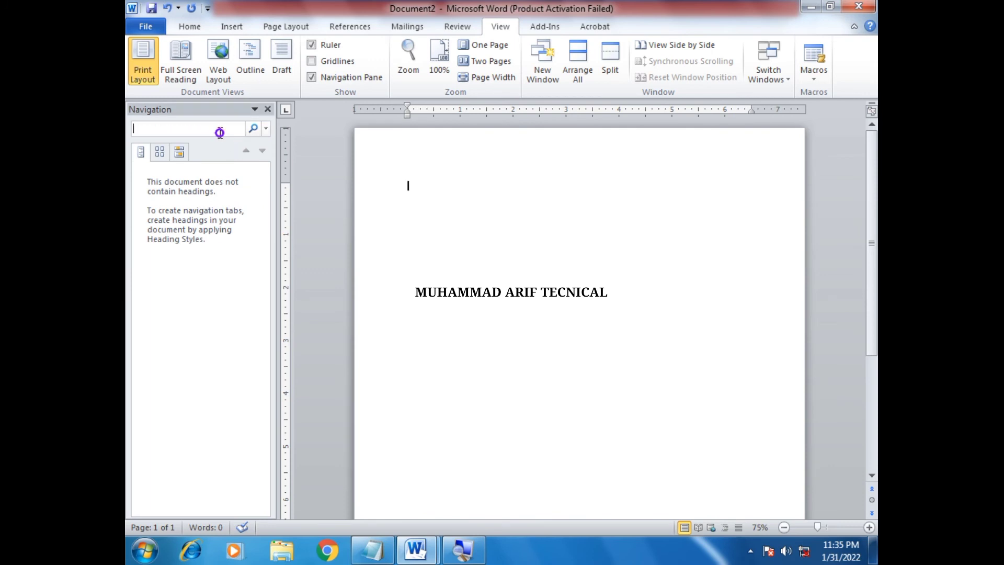
pyautogui.click(268, 109)
pyautogui.click(407, 58)
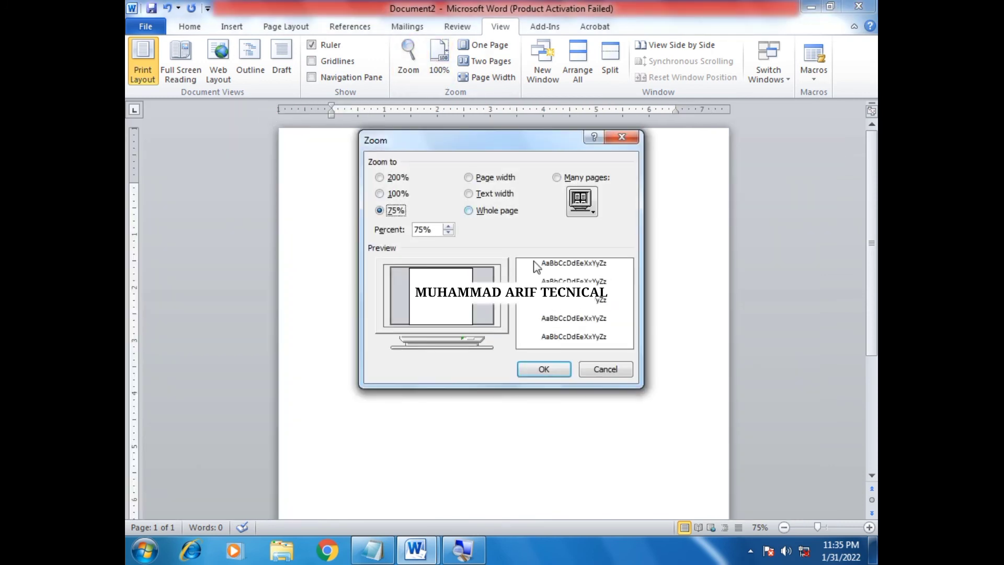
pyautogui.click(587, 370)
# - Zoom in and back out, then show two pages side by side
pyautogui.click(833, 528)
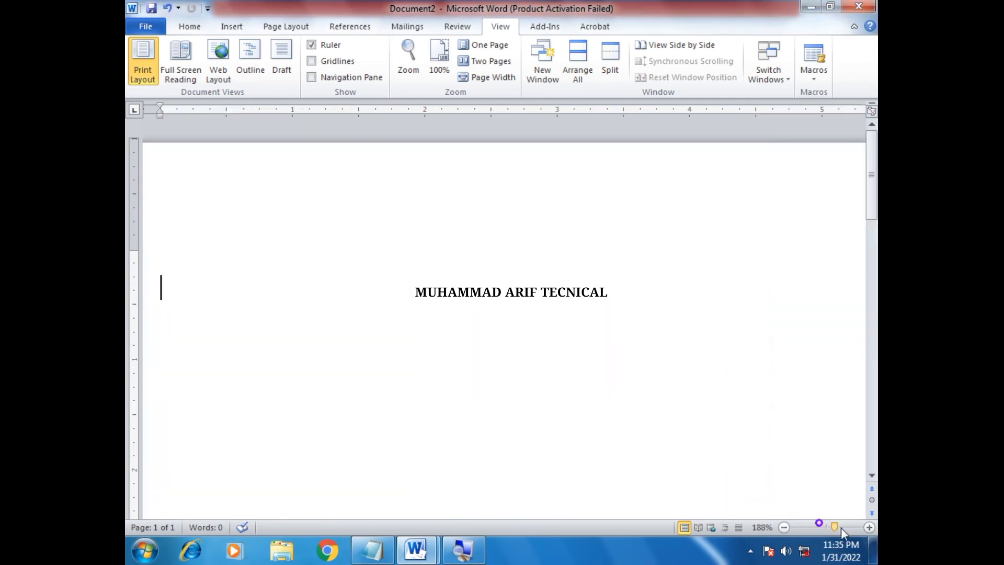
pyautogui.moveTo(823, 528)
pyautogui.mouseDown()
pyautogui.moveTo(794, 532)
pyautogui.moveTo(818, 532)
pyautogui.mouseUp()
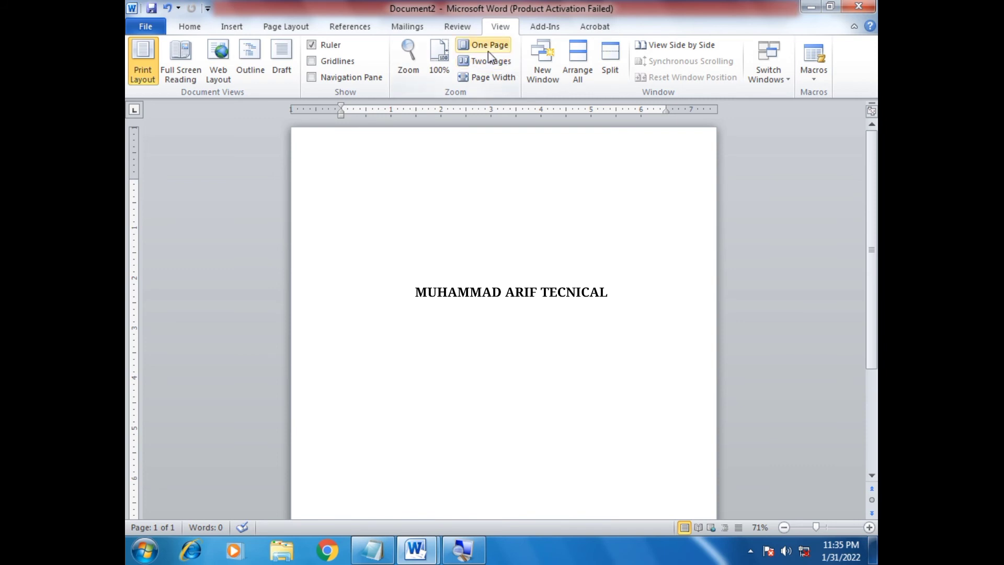
pyautogui.scroll(-5, 606, 405)
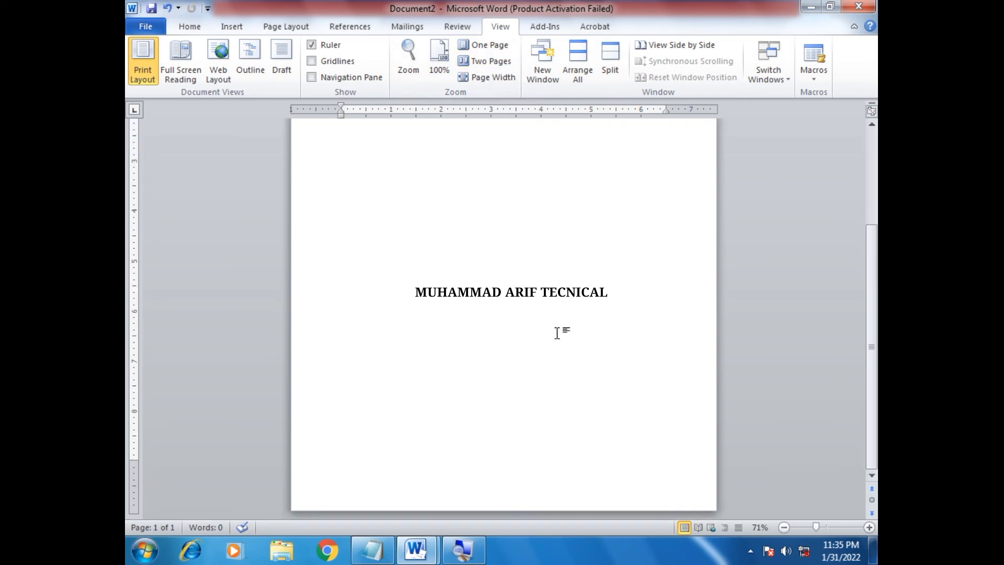
pyautogui.click(485, 62)
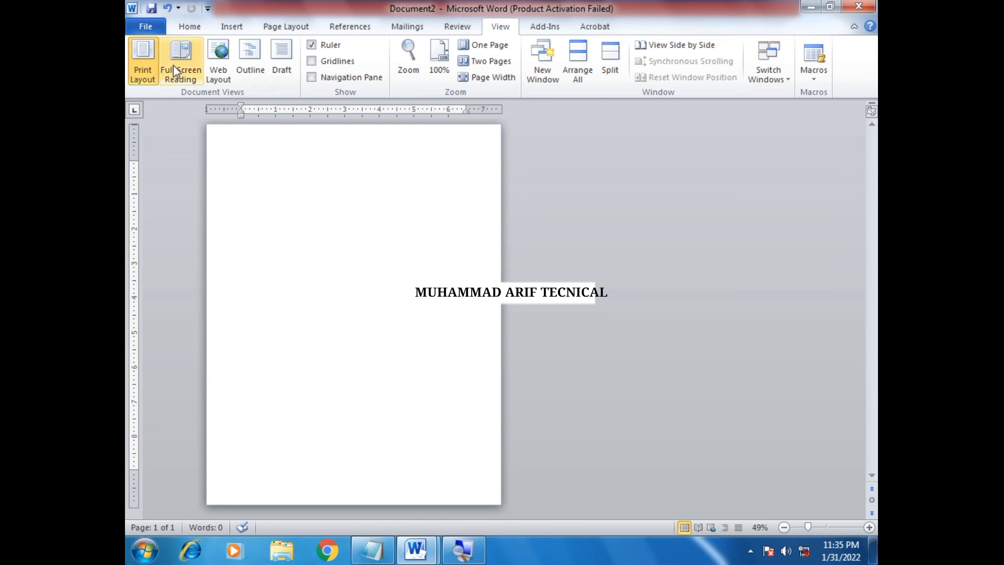
# - Insert a blank page and zoom the view to Page Width
pyautogui.click(230, 26)
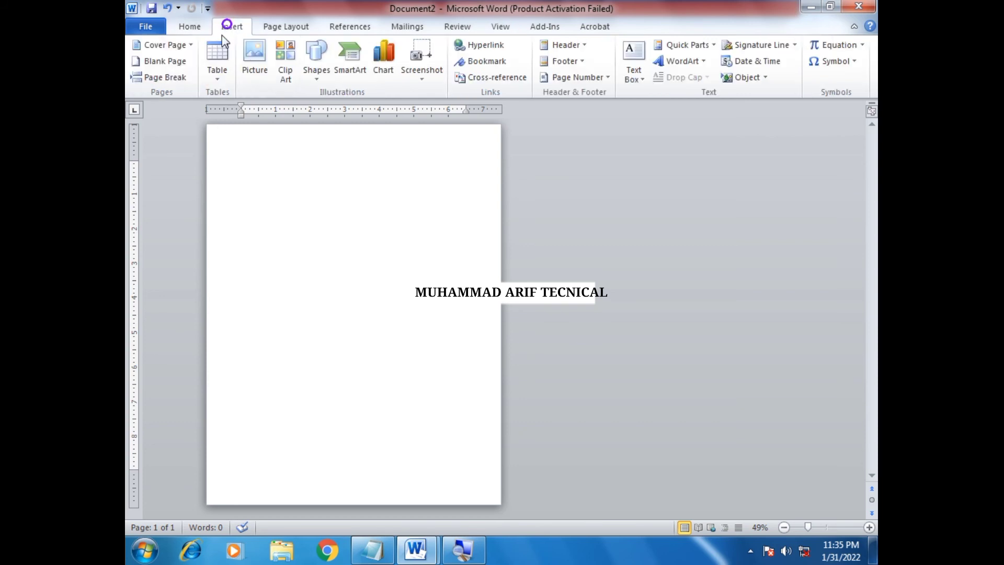
pyautogui.click(154, 61)
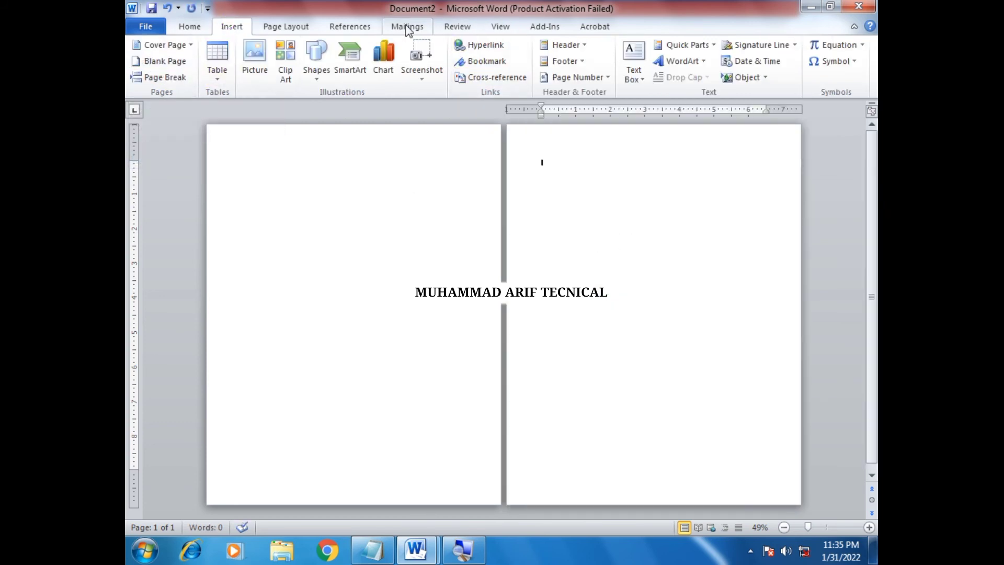
pyautogui.click(498, 26)
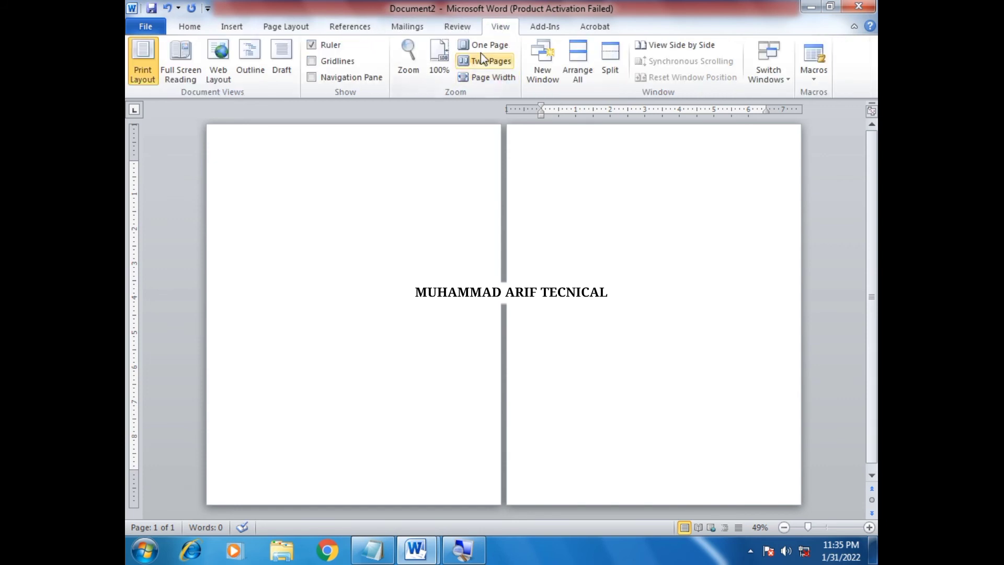
pyautogui.click(480, 81)
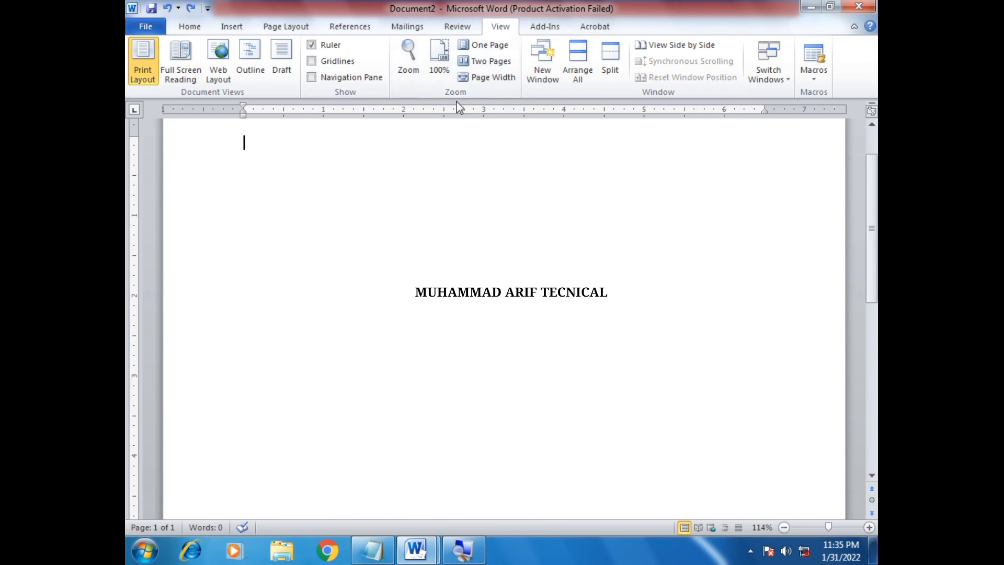
# - Preview Full Screen Reading, then return to Print Layout at 69% zoom
pyautogui.click(699, 528)
pyautogui.press('Escape')
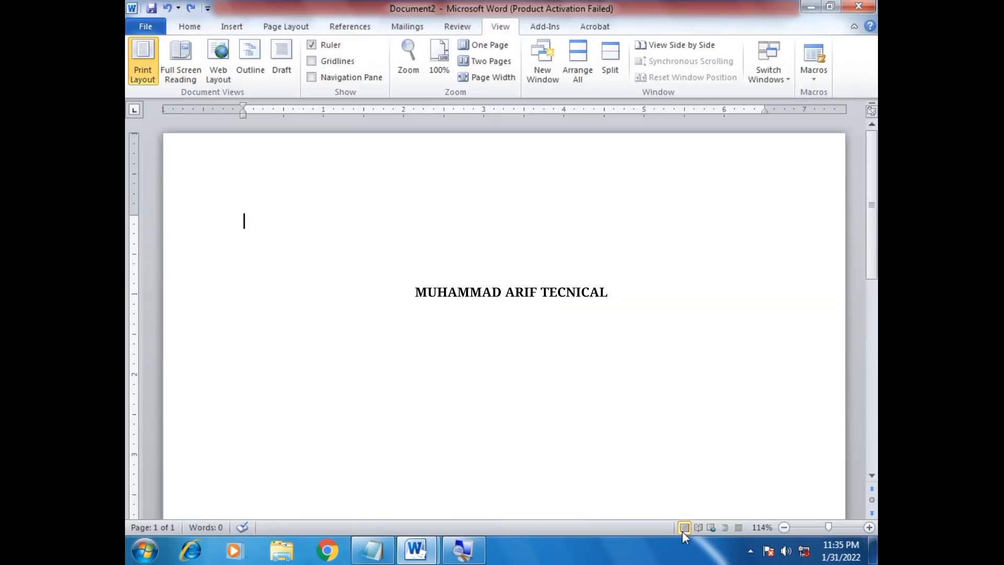
pyautogui.moveTo(828, 527); pyautogui.dragTo(815, 528)
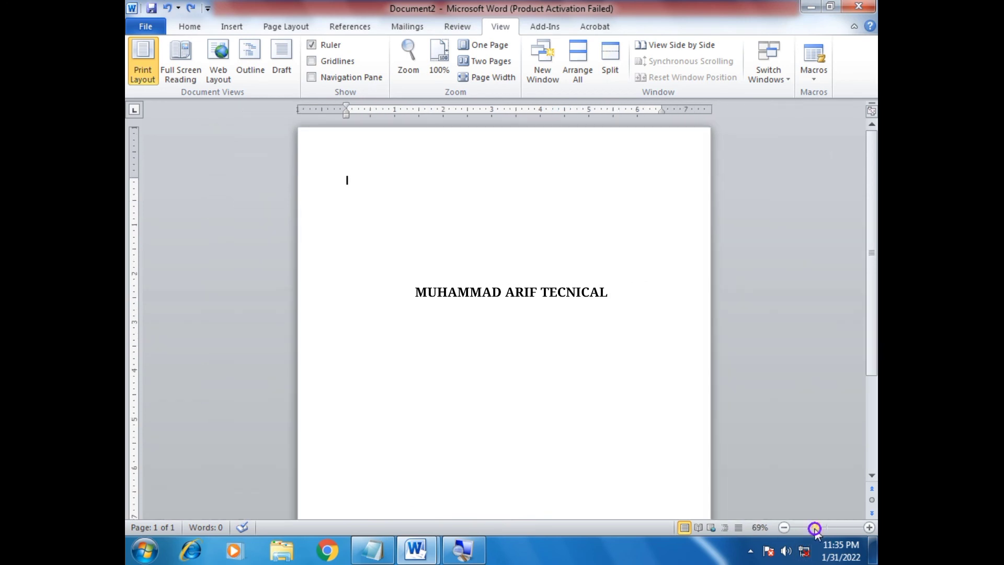
# - Open a second Document2 window, close it, and show the Add-Ins tab
pyautogui.click(551, 87)
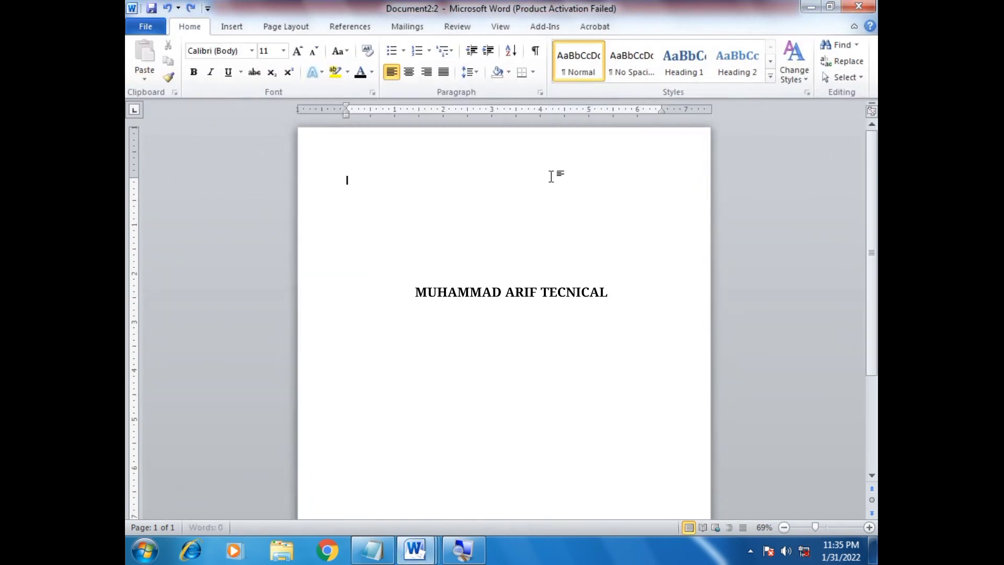
pyautogui.click(858, 6)
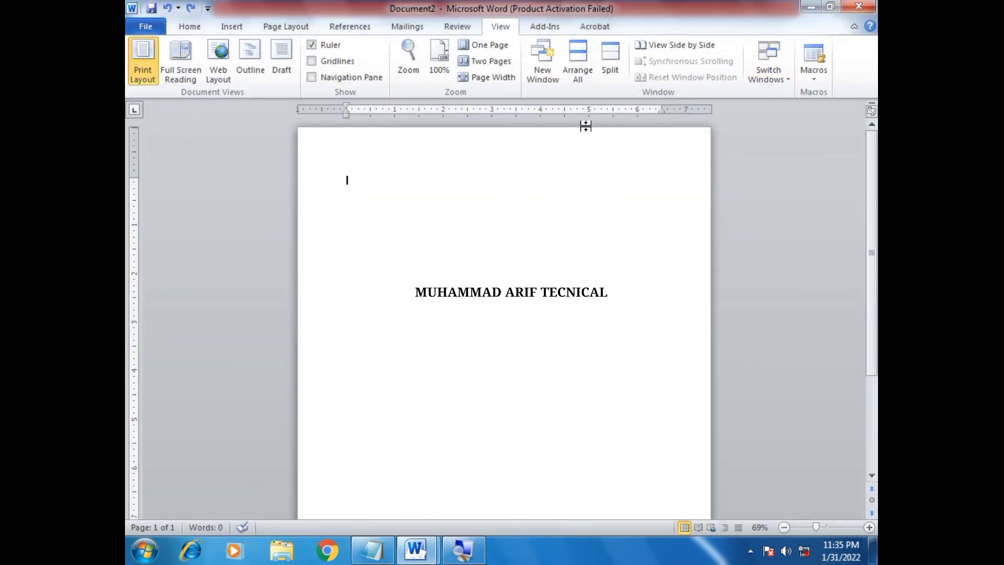
pyautogui.click(545, 27)
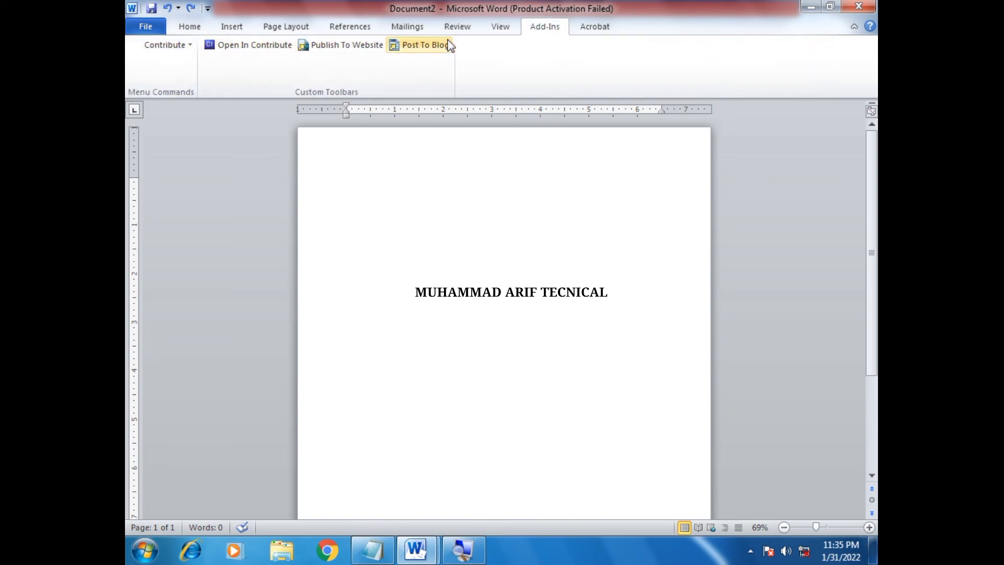
# - Show the Acrobat, Home and Insert tabs, ending on Home
pyautogui.click(596, 29)
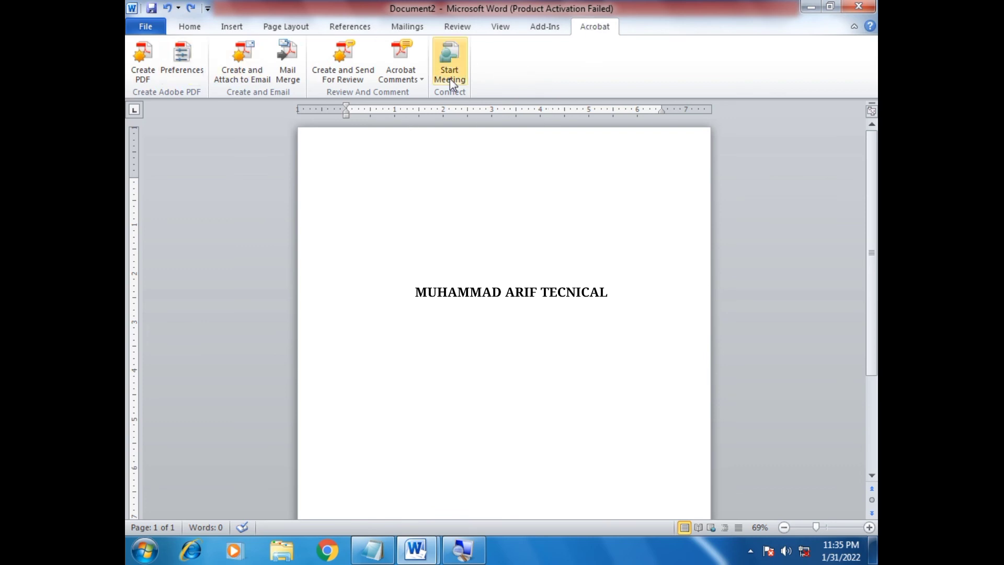
pyautogui.click(193, 28)
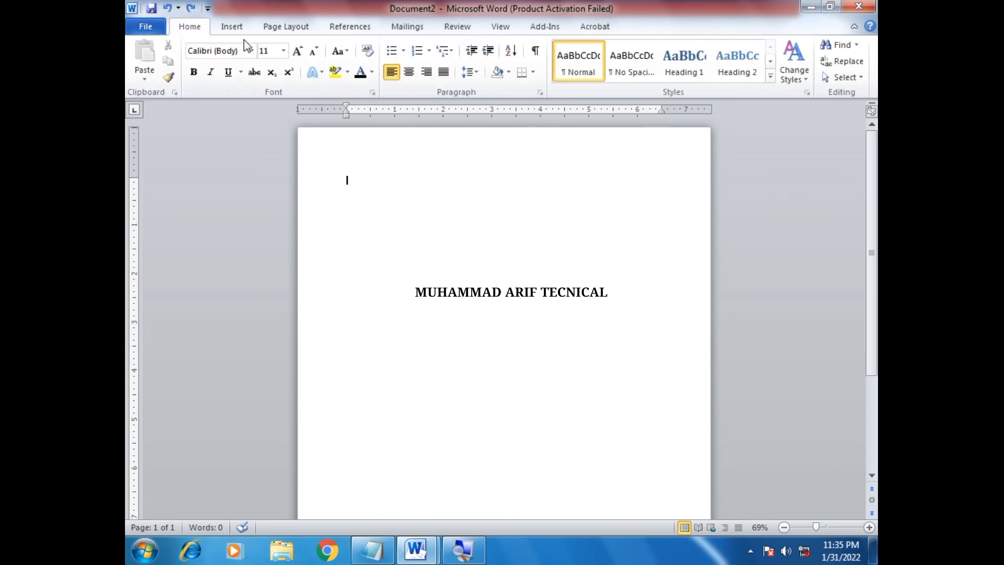
pyautogui.click(241, 32)
pyautogui.click(190, 26)
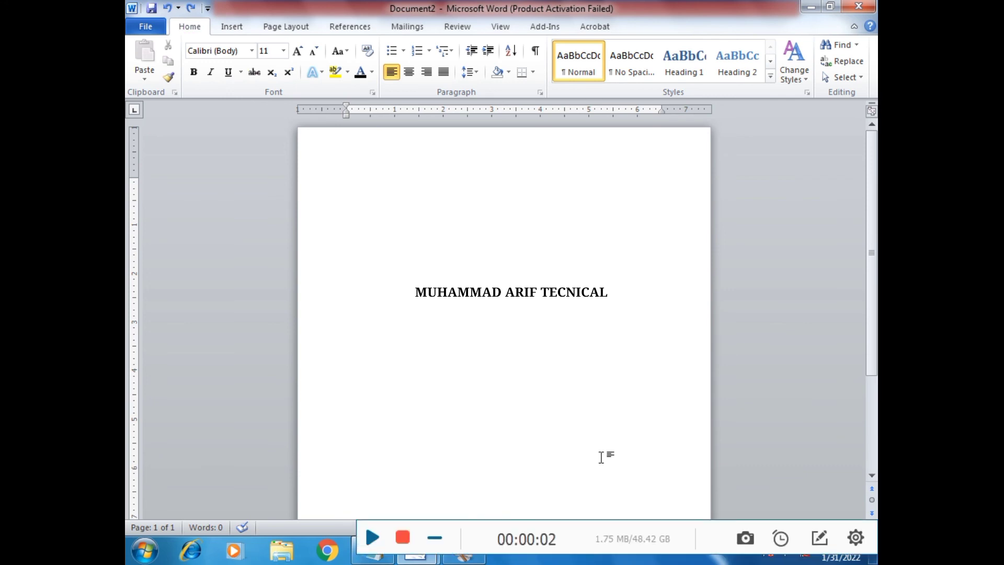
# - Draw a red rectangle around Word's ribbon with the recorder's annotation tools
pyautogui.click(819, 538)
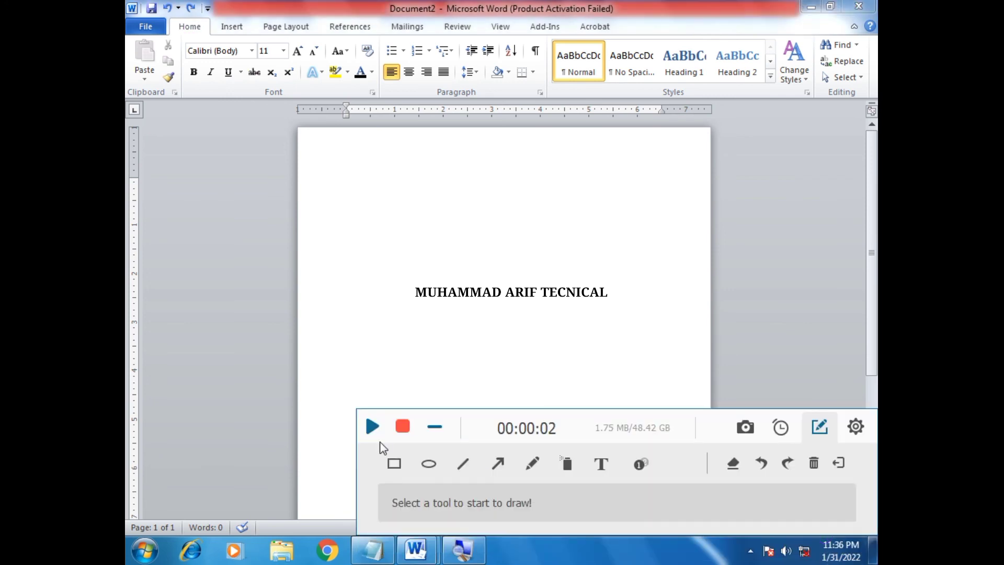
pyautogui.click(394, 463)
pyautogui.moveTo(140, 14)
pyautogui.mouseDown()
pyautogui.moveTo(287, 83)
pyautogui.moveTo(871, 112)
pyautogui.mouseUp()
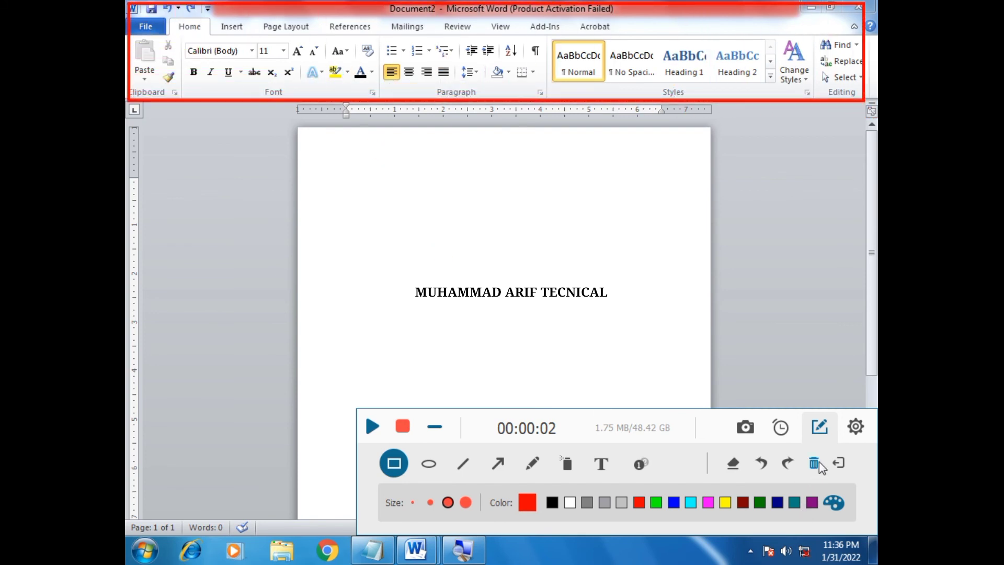
pyautogui.click(840, 464)
# - Tour Page Layout, References, Mailings and Review, settle on Mailings, then erase the rectangle
pyautogui.click(228, 25)
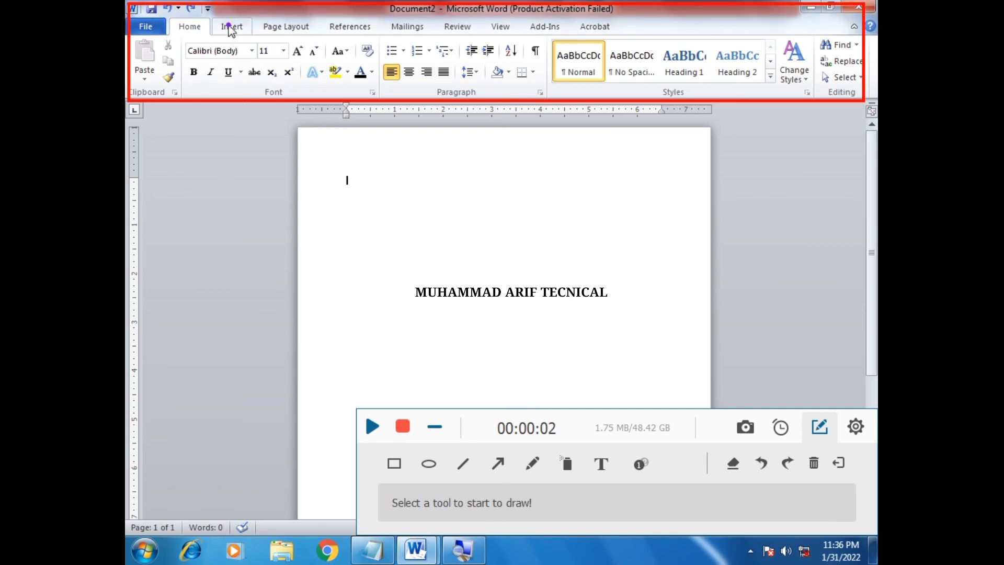
pyautogui.click(273, 27)
pyautogui.click(337, 28)
pyautogui.click(411, 28)
pyautogui.click(454, 29)
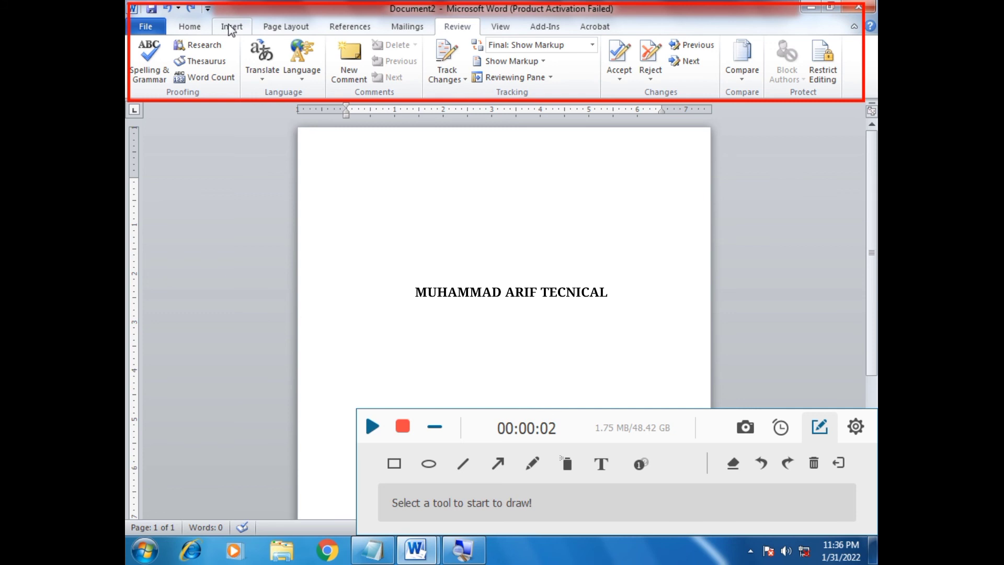
pyautogui.click(416, 31)
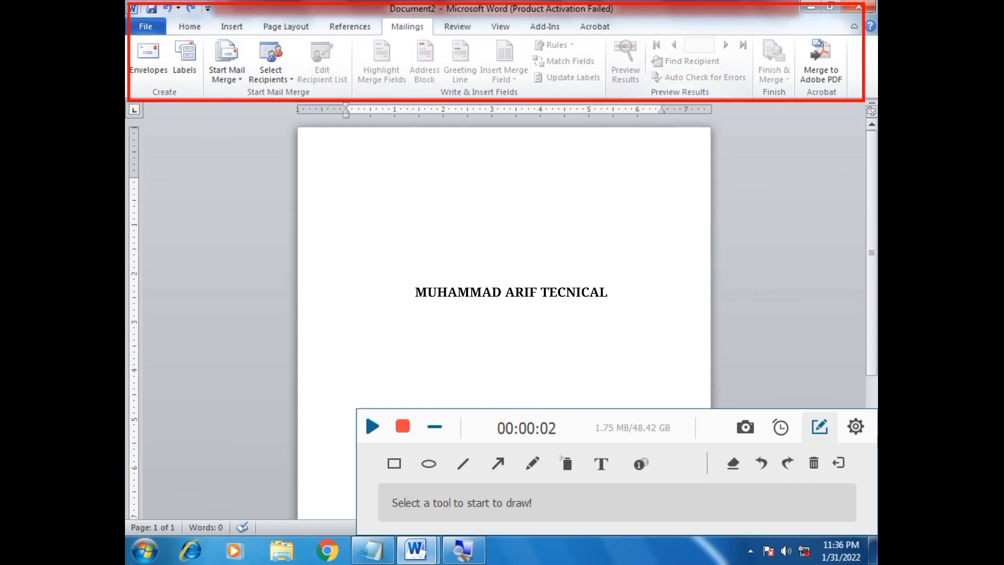
pyautogui.click(831, 464)
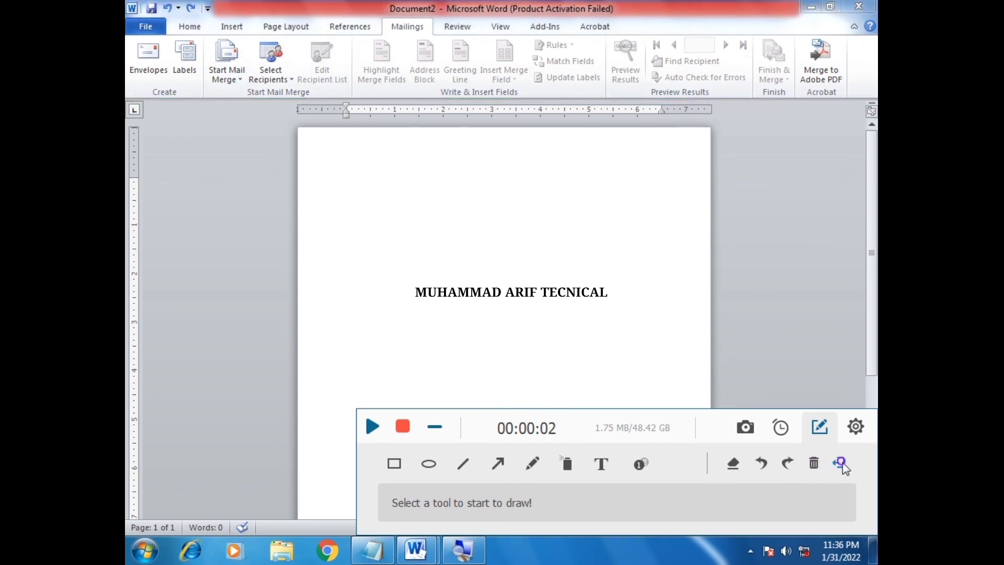
pyautogui.click(853, 414)
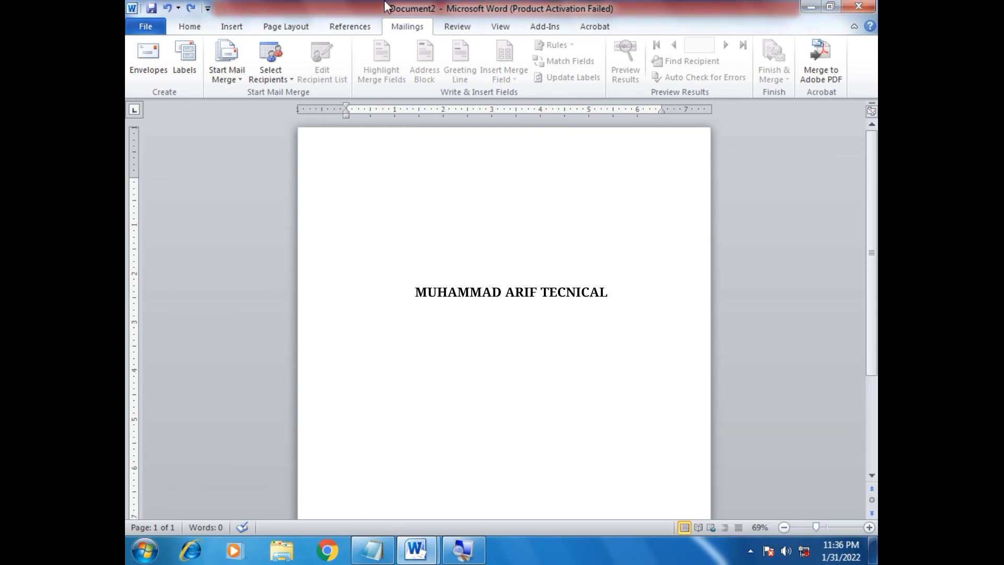
# - Cycle through Insert, Page Layout, References and Mailings back to Home, then open and close Magnifier
pyautogui.scroll(4, 225, 76)
pyautogui.click(233, 29)
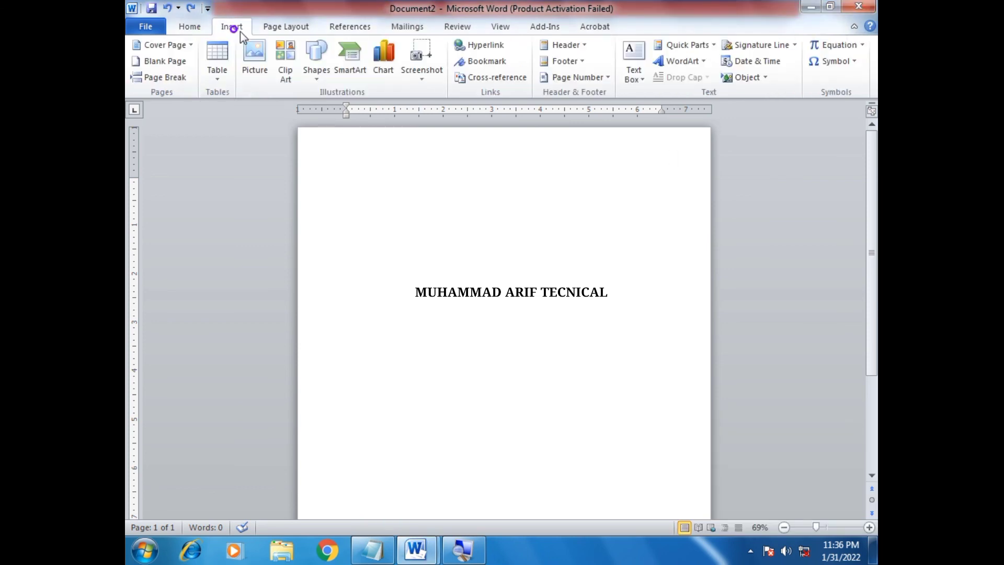
pyautogui.click(286, 27)
pyautogui.click(348, 27)
pyautogui.click(408, 28)
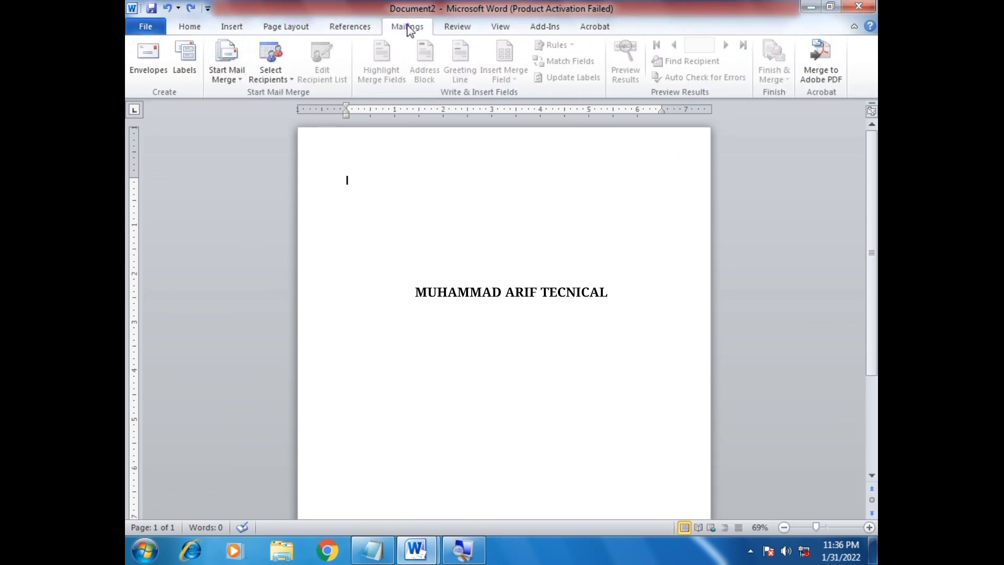
pyautogui.click(195, 30)
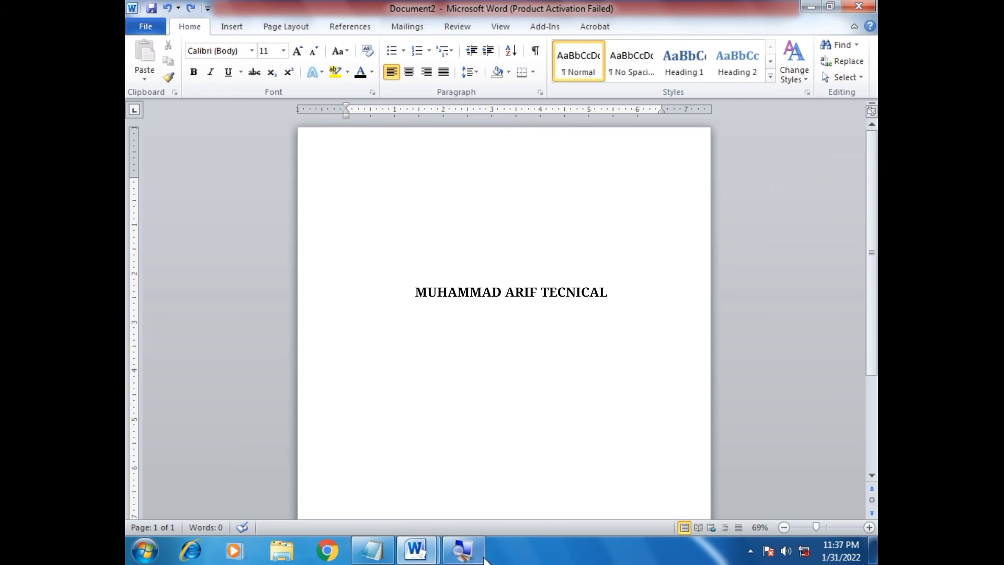
pyautogui.click(463, 549)
pyautogui.click(265, 34)
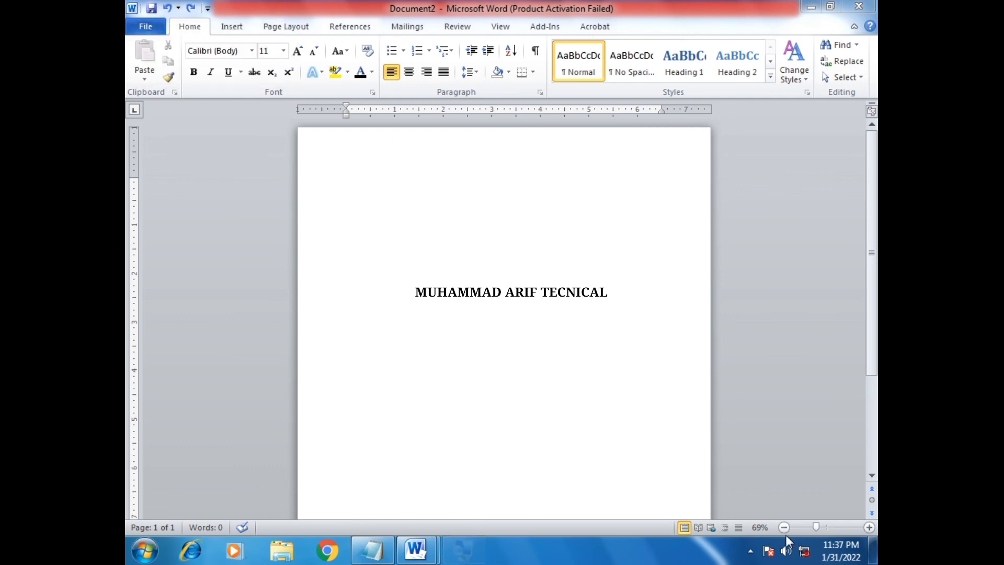